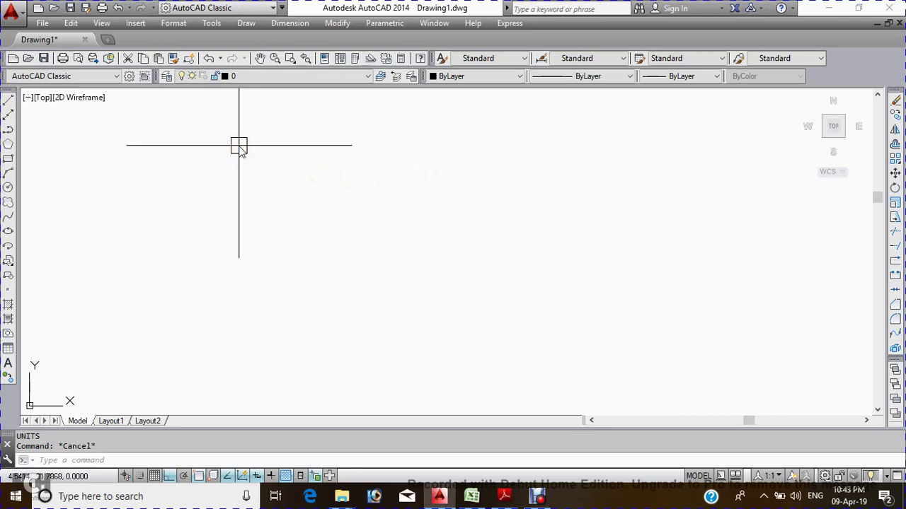
Cancel any active command in the empty drawing.
key("Escape")
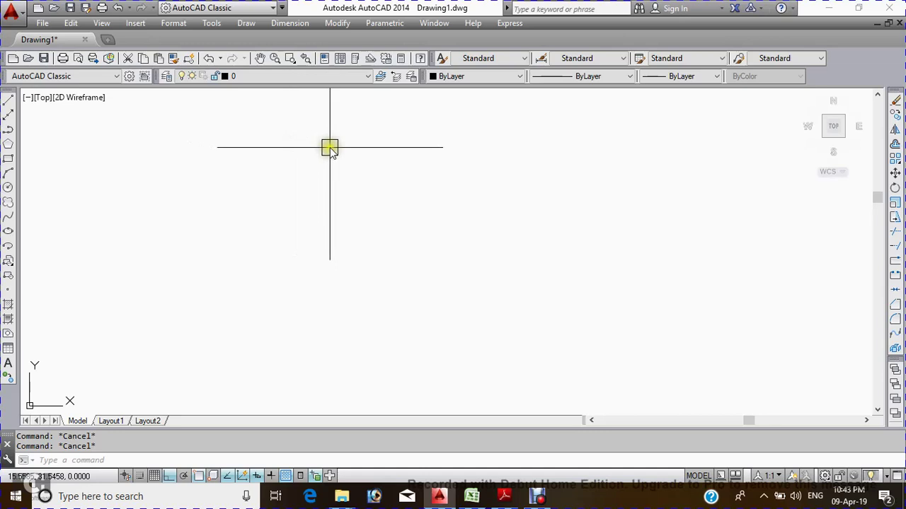
Use UN to set Decimal length units at 0.00 precision with Meters insertion scale.
type("un")
key("Return")
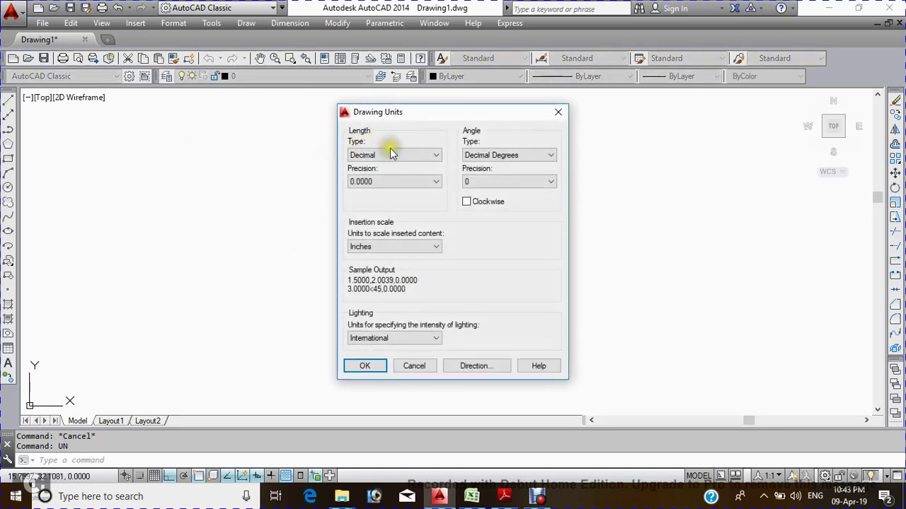
left_click(383, 155)
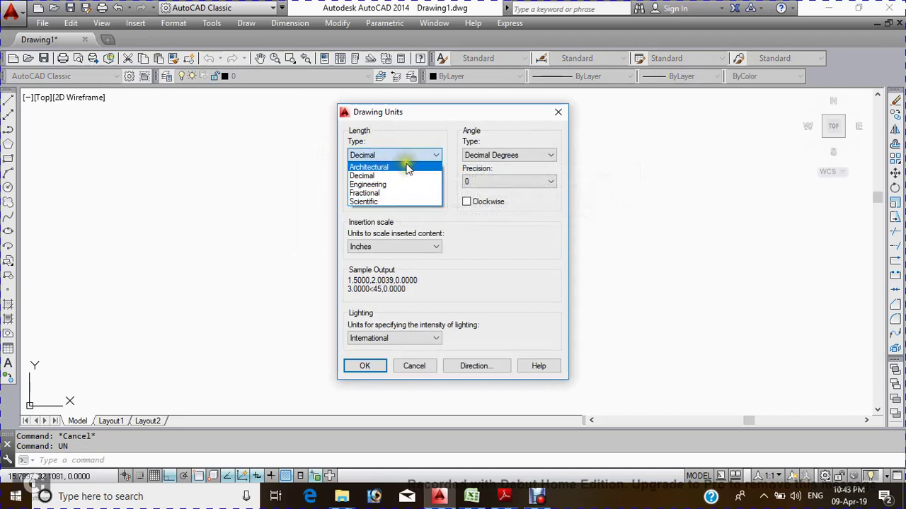
left_click(364, 176)
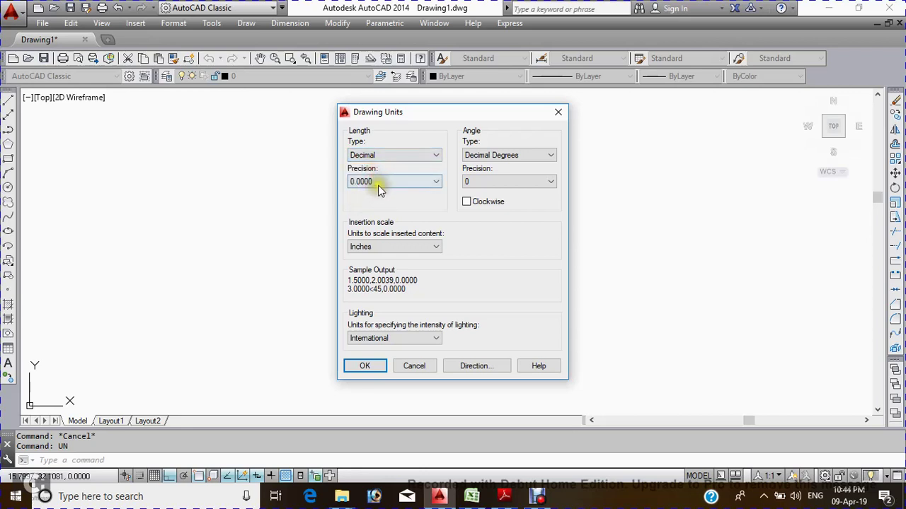
left_click(379, 183)
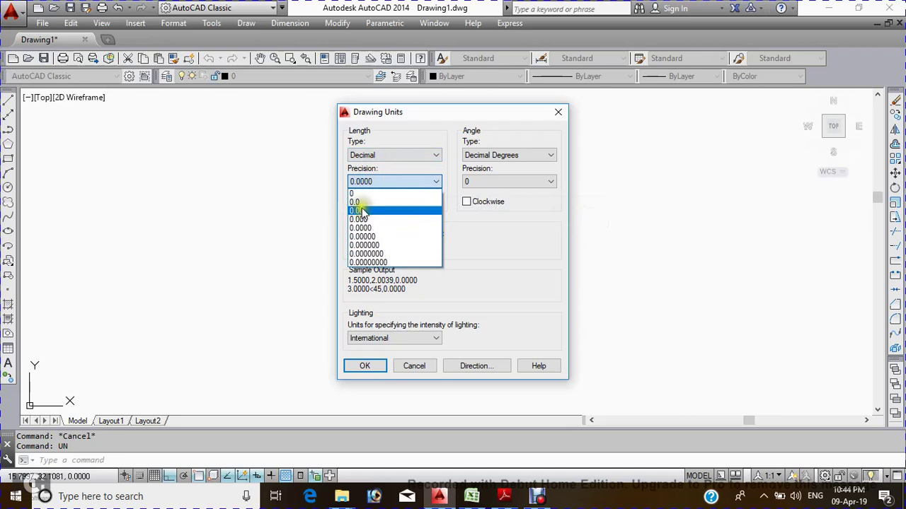
left_click(360, 212)
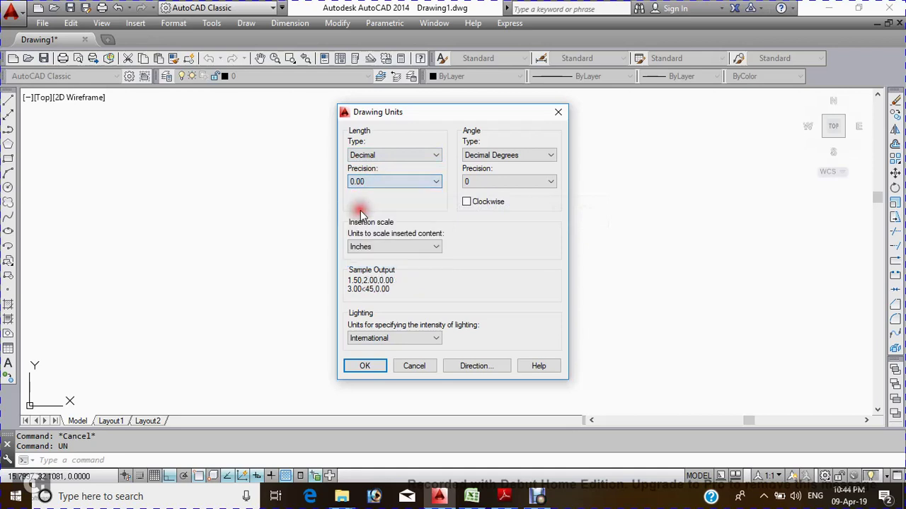
left_click(408, 241)
left_click(402, 245)
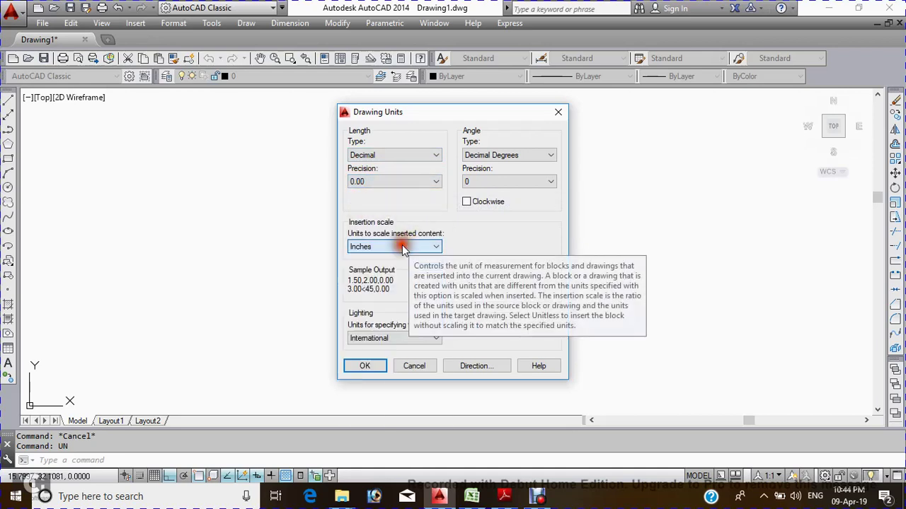
left_click(401, 245)
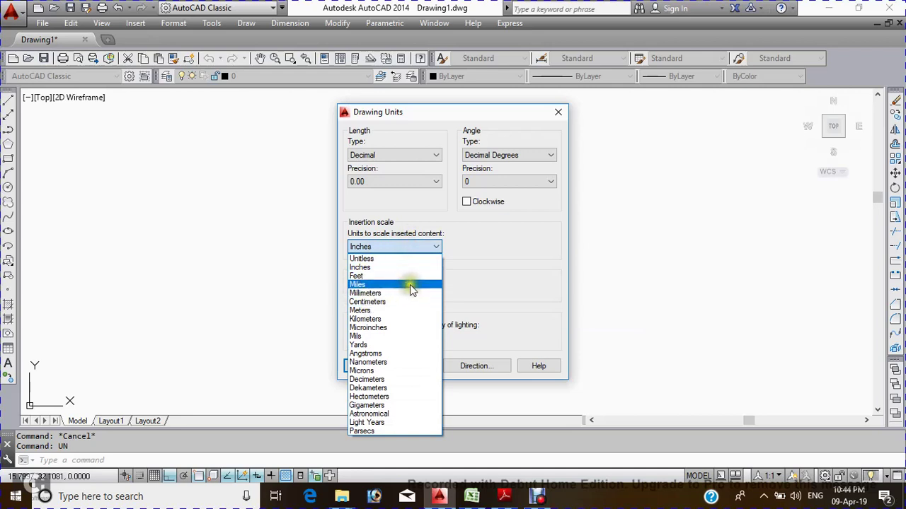
left_click(366, 310)
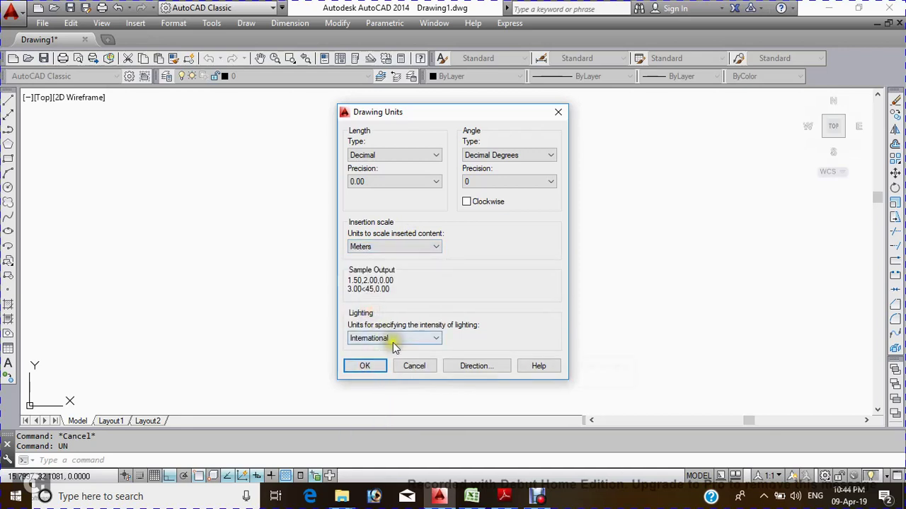
left_click(365, 366)
type("d")
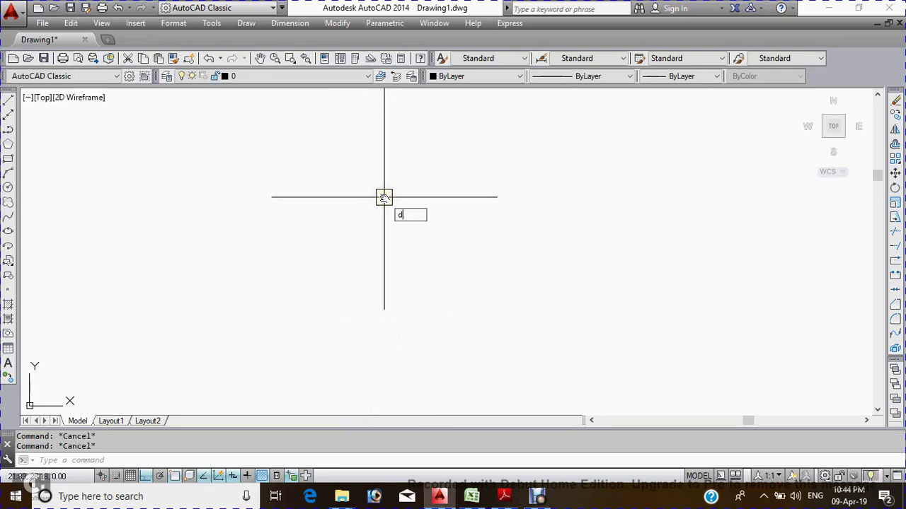
Modify the Standard dimension style's primary units to Decimal format with 0.00 precision.
middle_click_drag(383, 197, 481, 170)
key("Return")
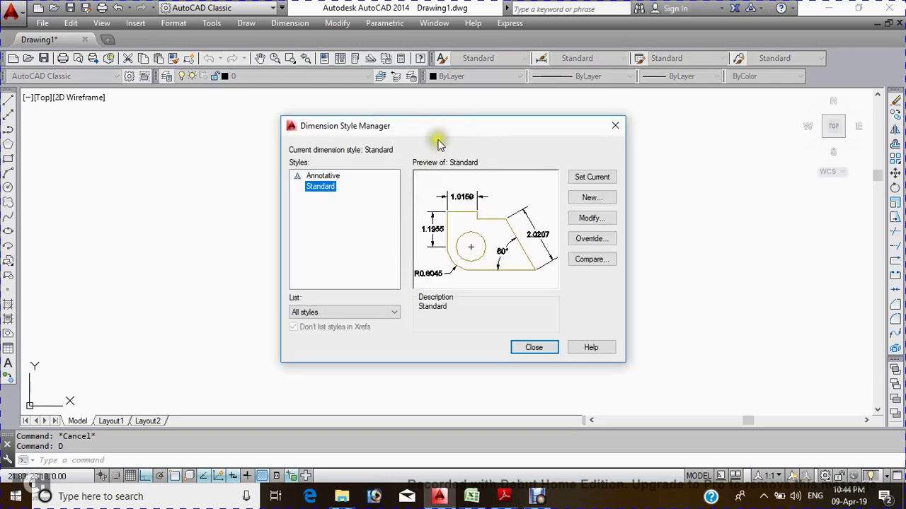
left_click_drag(439, 126, 392, 116)
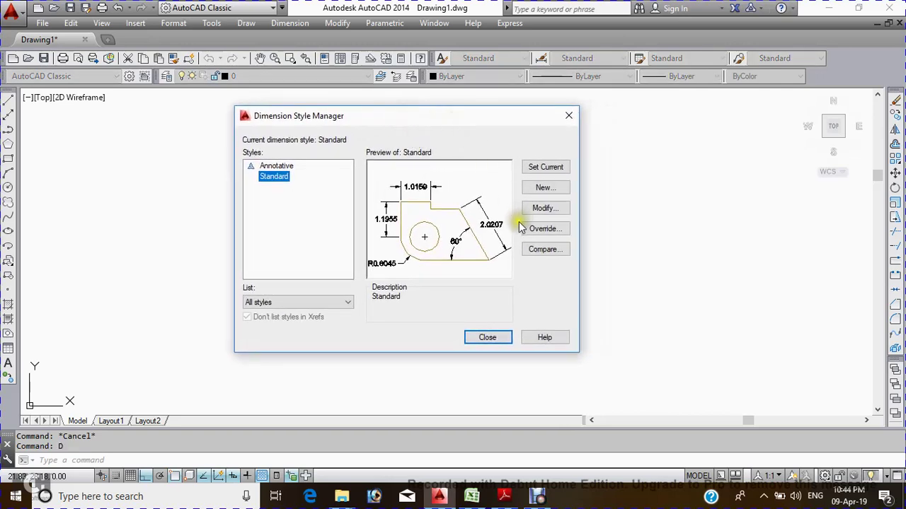
left_click(536, 212)
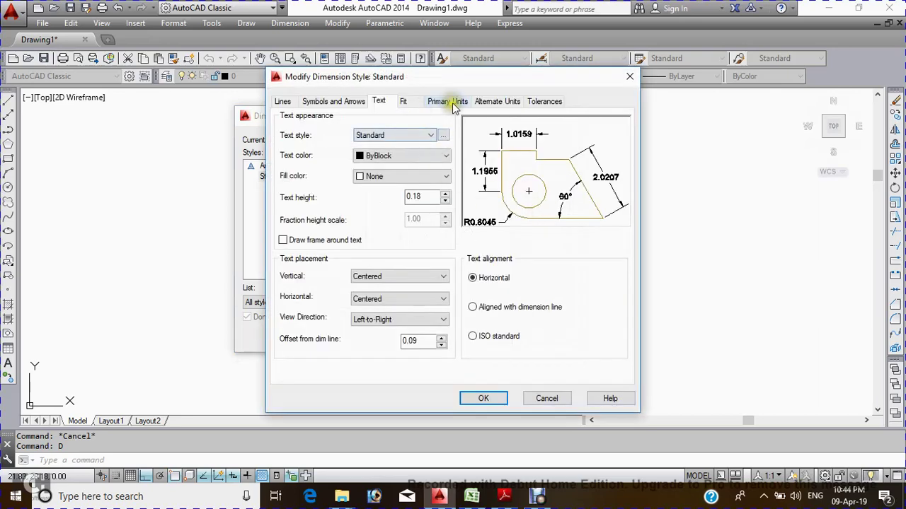
left_click(452, 102)
left_click(422, 131)
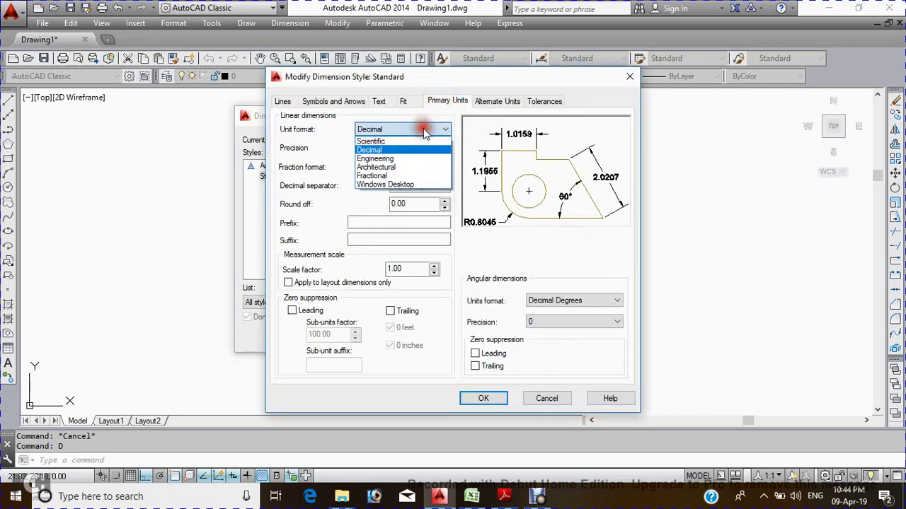
left_click(423, 129)
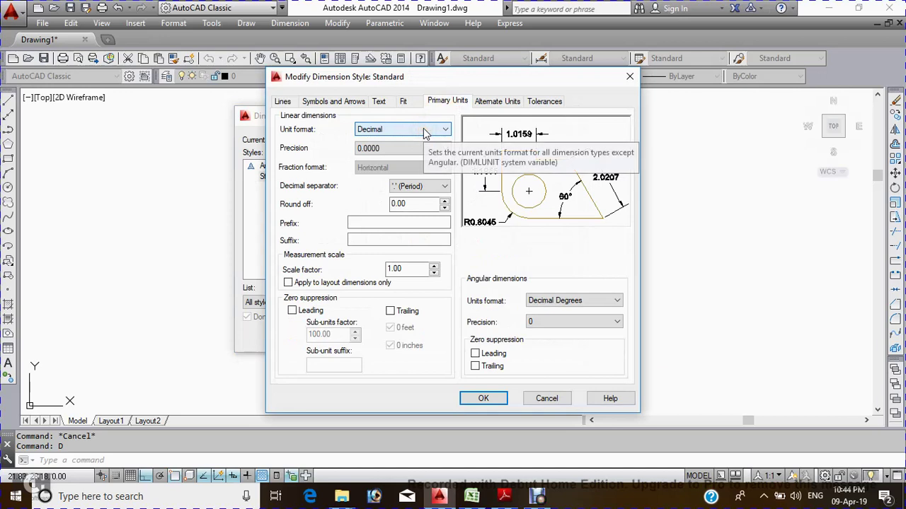
left_click(382, 149)
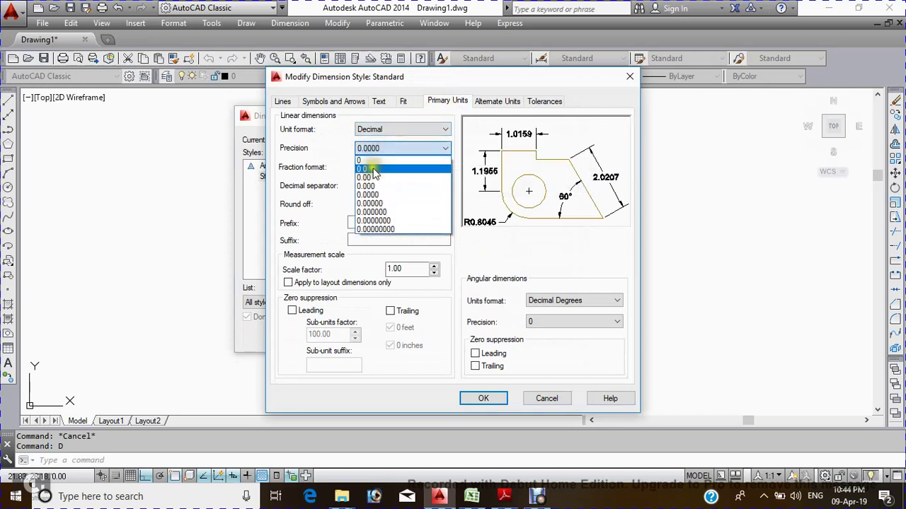
left_click(368, 177)
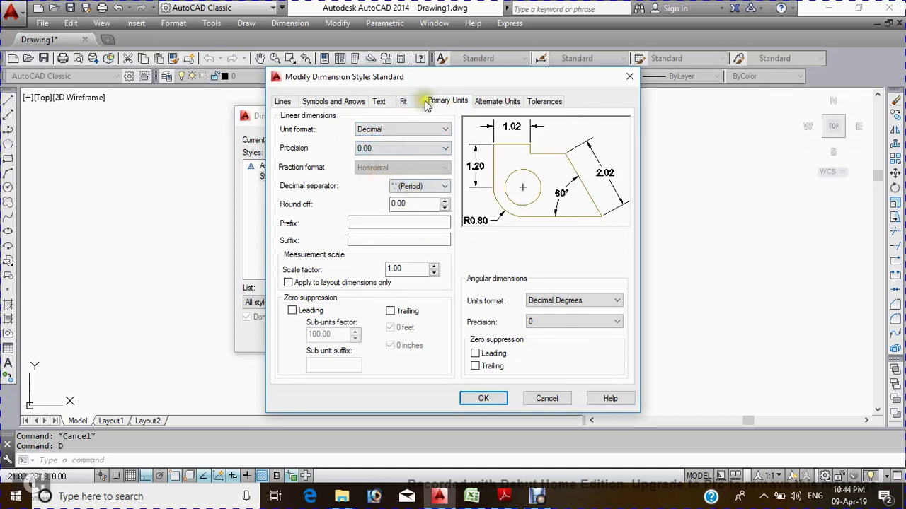
left_click(382, 101)
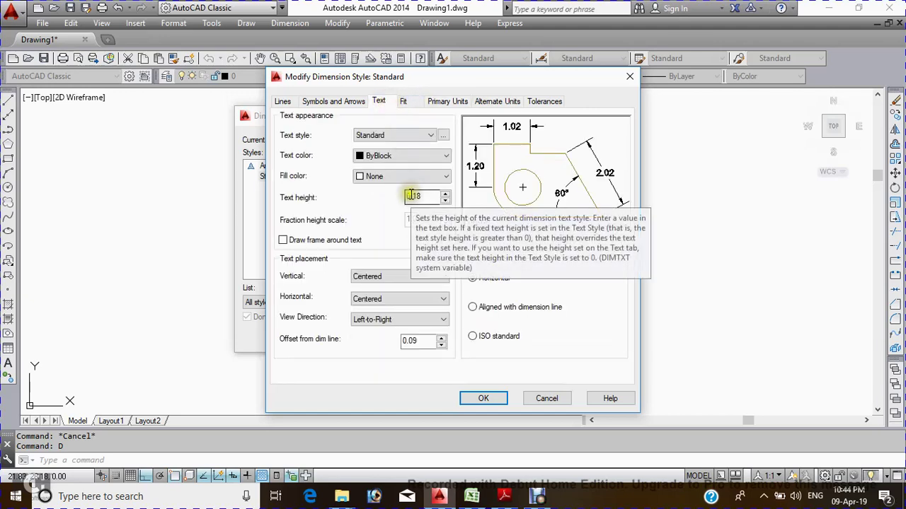
Set the Standard text style height to 0.20 for the dimension text.
left_click(444, 136)
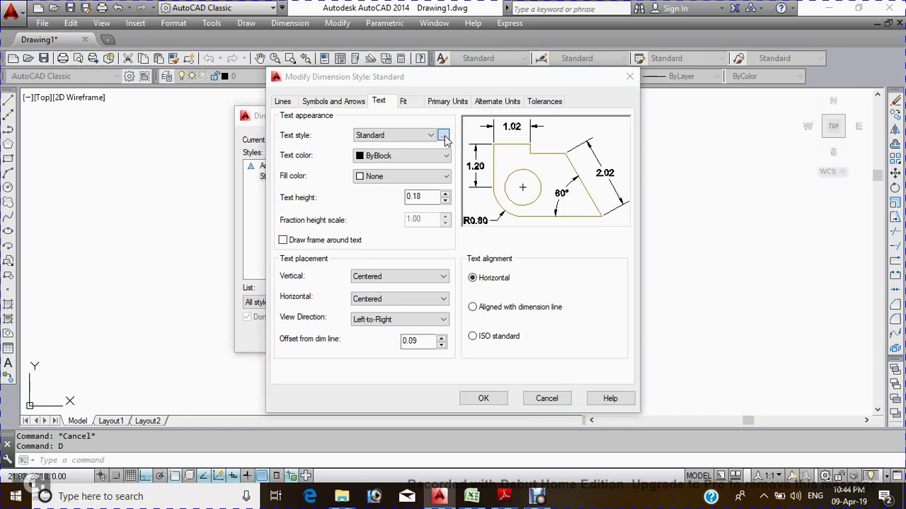
left_click(444, 136)
left_click_drag(540, 243, 477, 251)
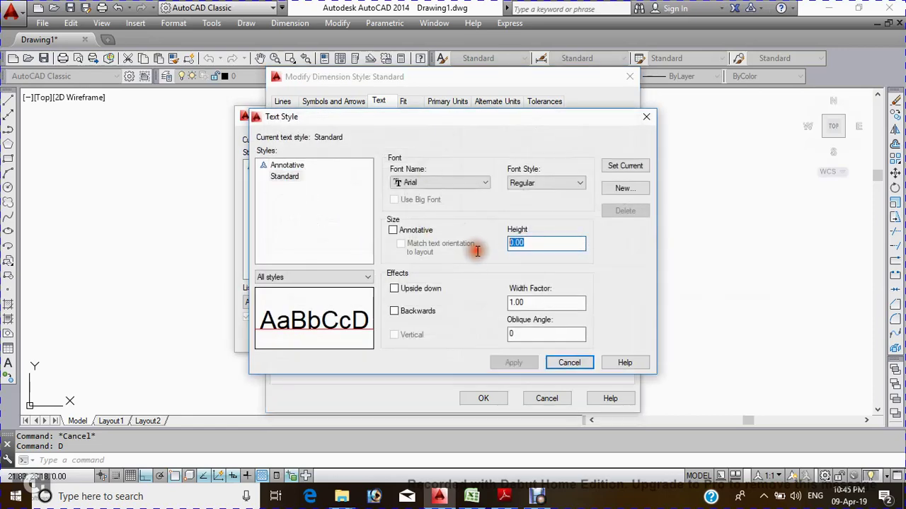
type("0.2")
key("Return")
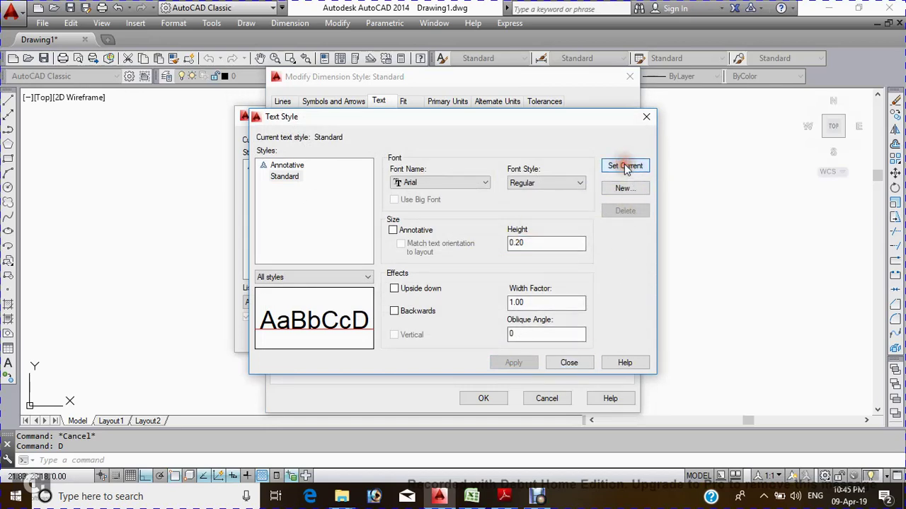
left_click(646, 116)
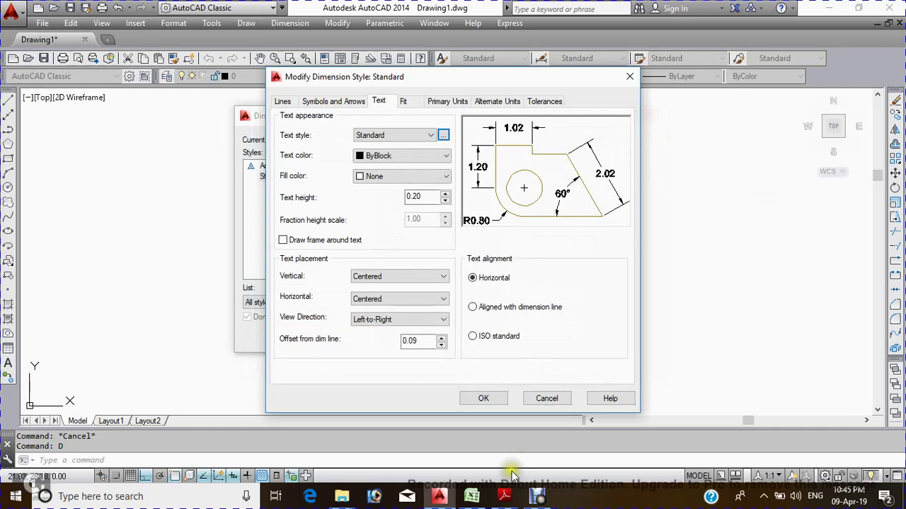
left_click(538, 496)
left_click(279, 416)
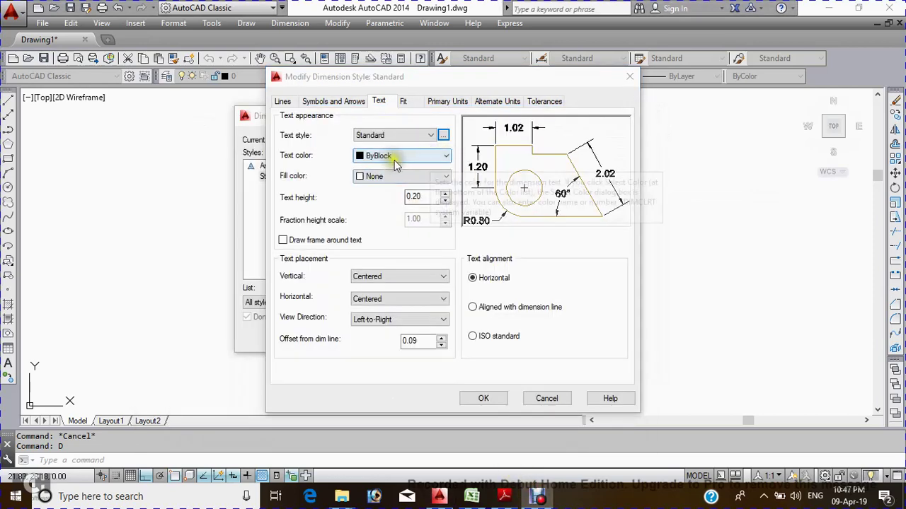
left_click(337, 101)
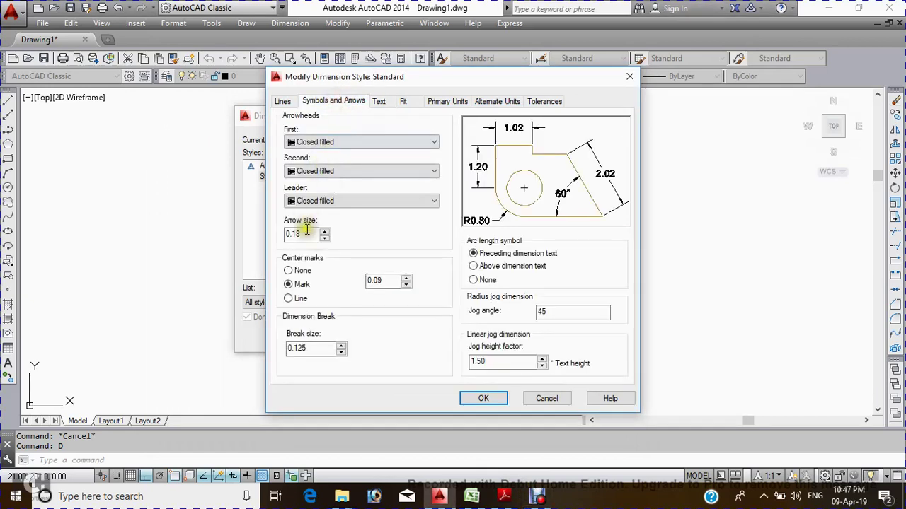
Keep Closed filled arrowheads and suppress both extension lines 1 and 2.
left_click(324, 143)
left_click(324, 143)
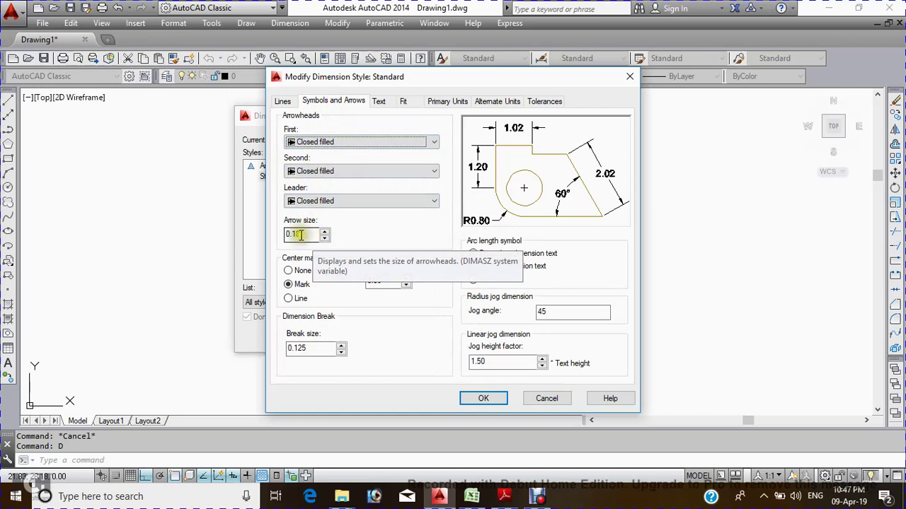
left_click(283, 101)
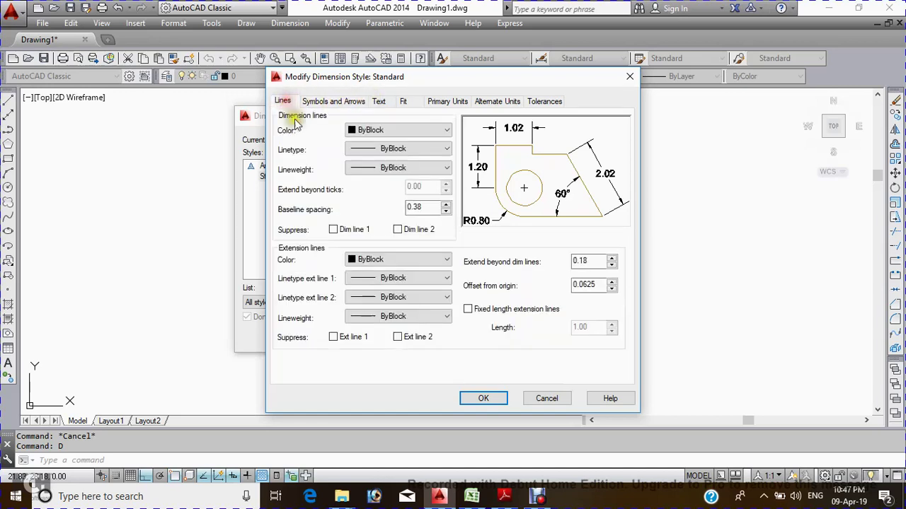
left_click(334, 337)
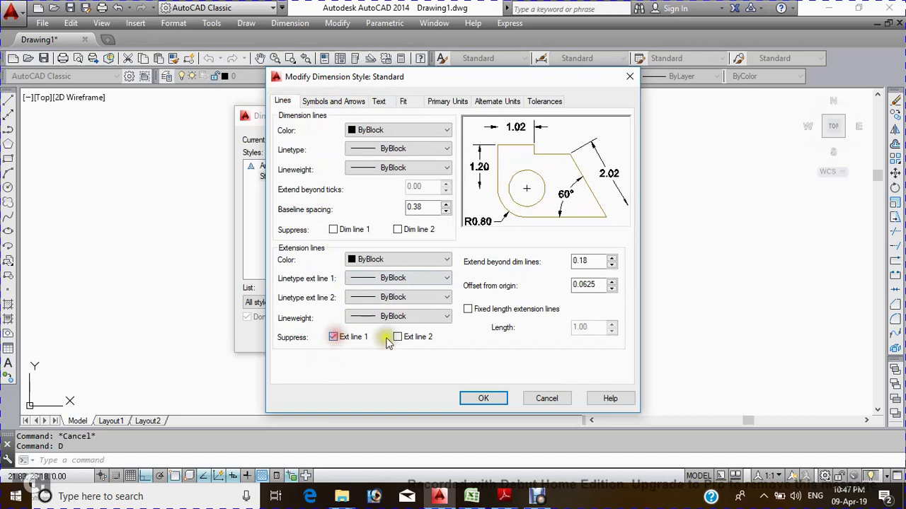
left_click(398, 337)
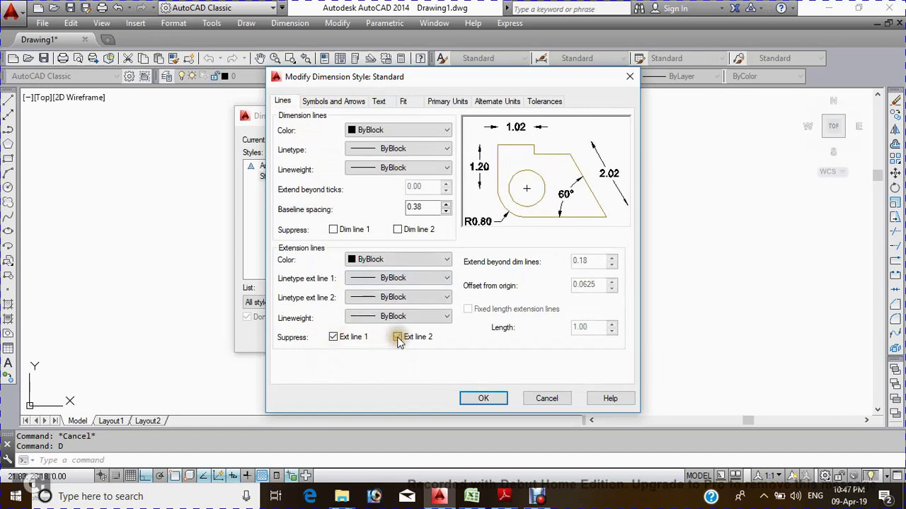
Align dimension text with the dimension line and make Standard the current style.
left_click(378, 101)
left_click(478, 309)
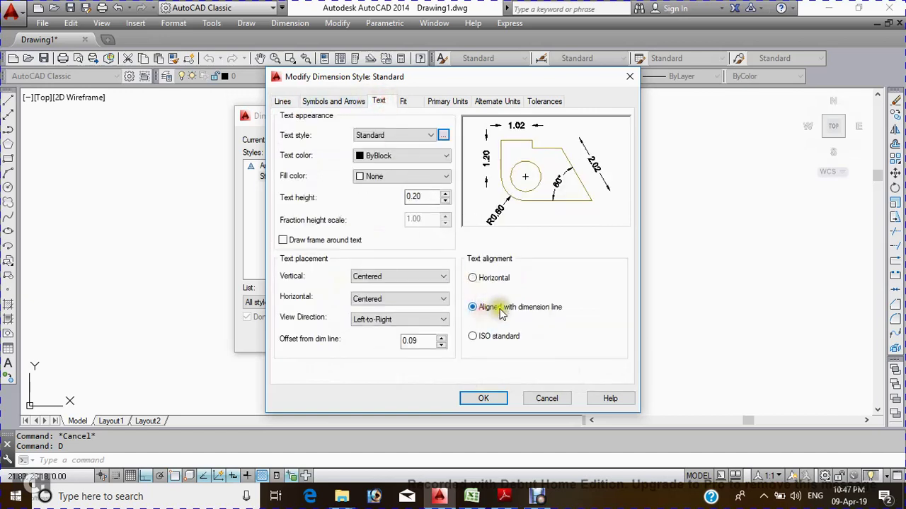
left_click(481, 401)
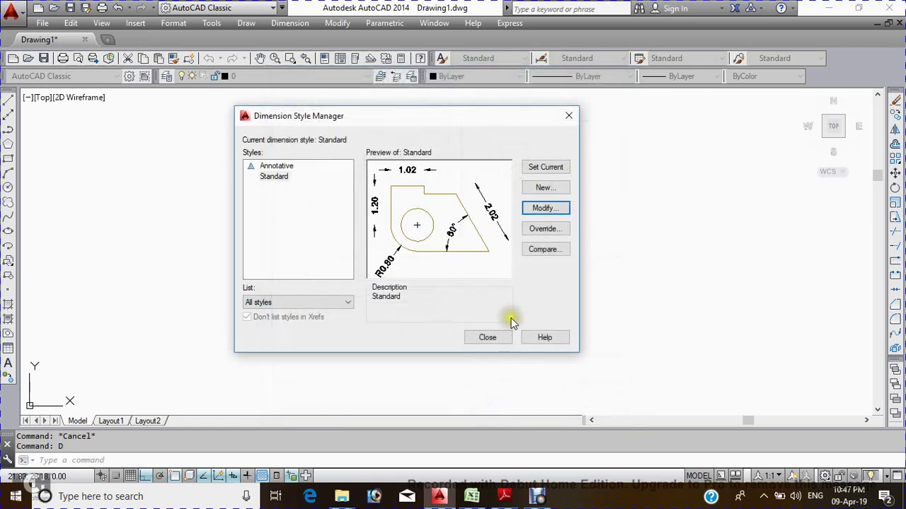
left_click(545, 167)
left_click(504, 337)
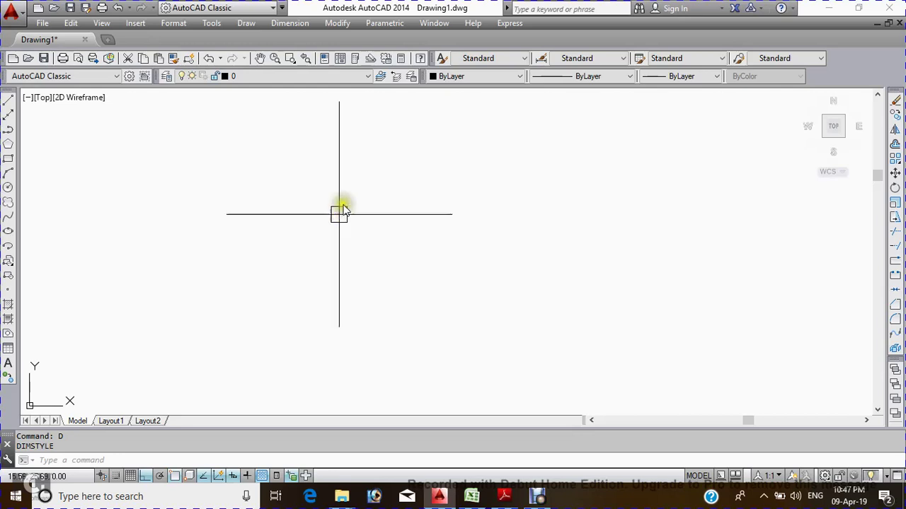
Draw the first horizontal line with the LINE command.
key("Escape")
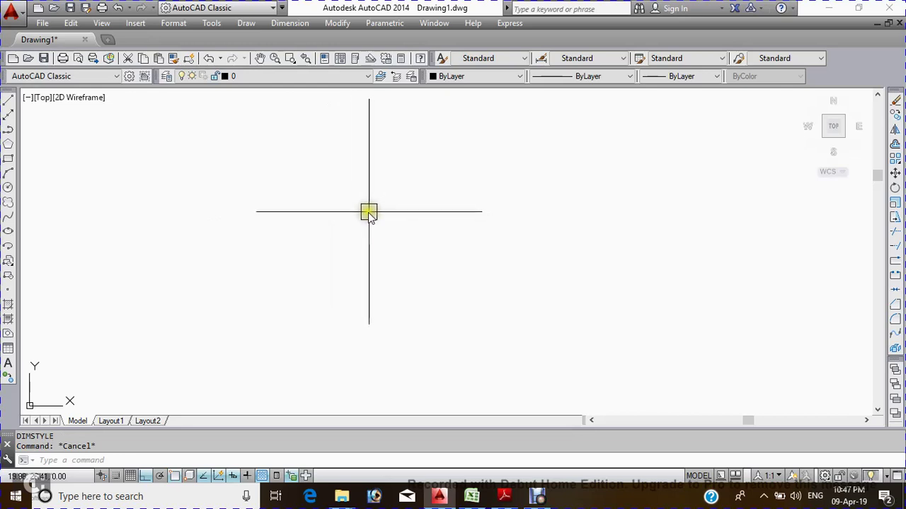
middle_click(346, 211)
type("L")
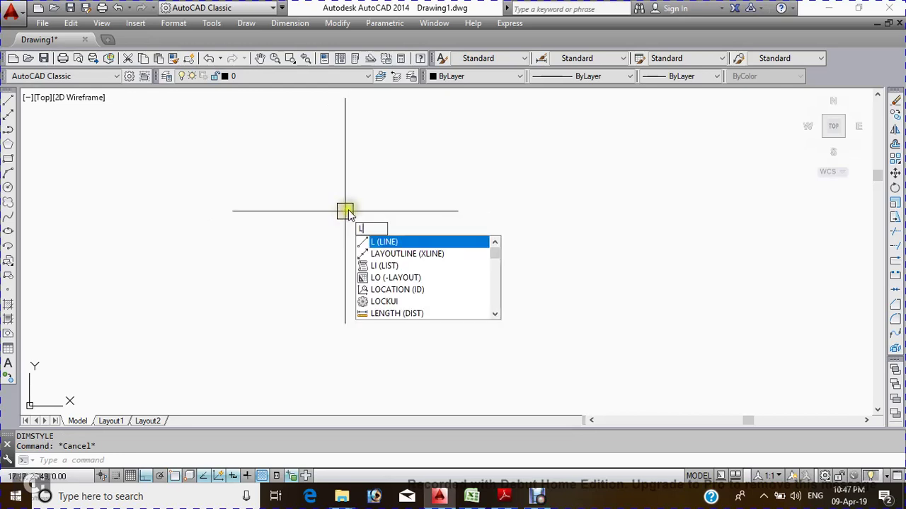
key("Return")
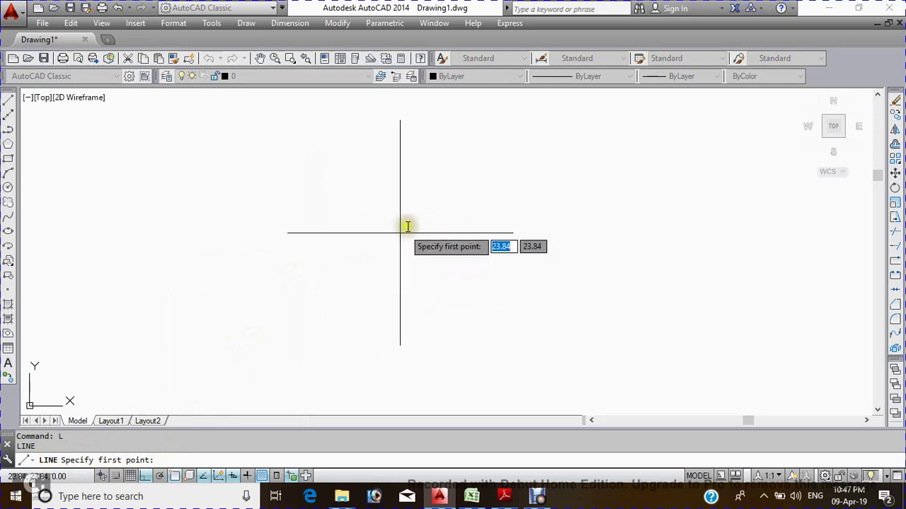
left_click(329, 242)
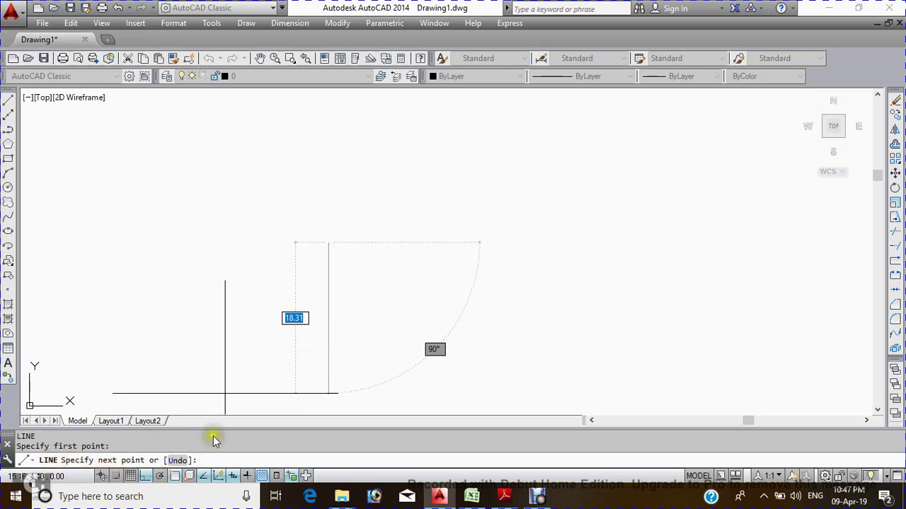
left_click(603, 241)
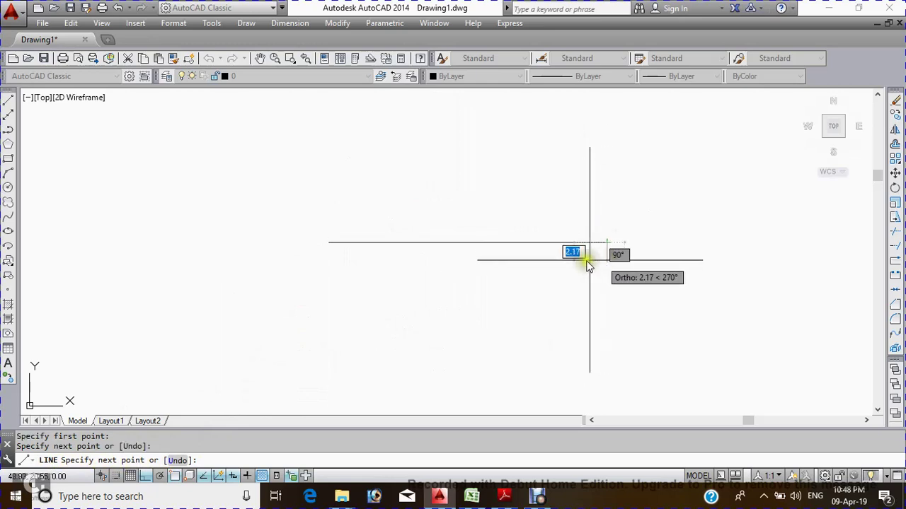
key("Escape")
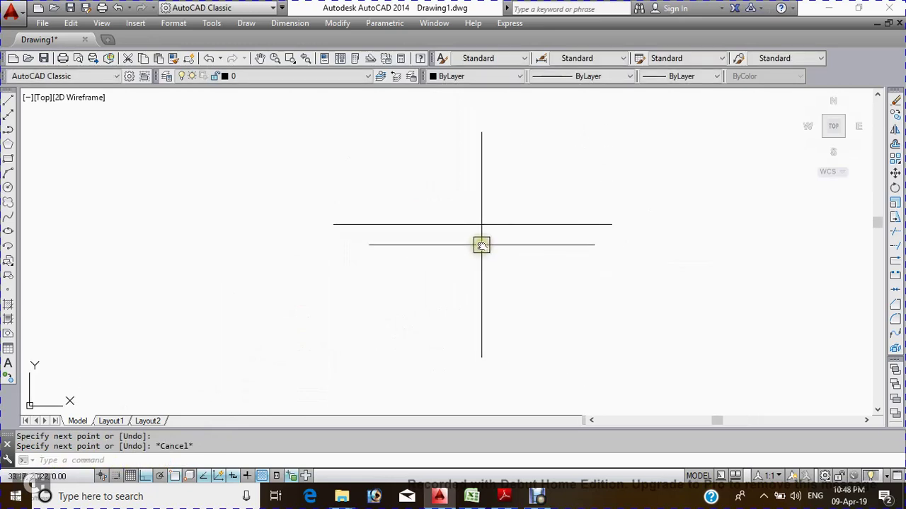
scroll(423, 232, "up", 2)
mouse_move(423, 232)
middle_mouse_down()
mouse_move(293, 217)
mouse_move(667, 210)
mouse_move(566, 232)
mouse_move(336, 260)
mouse_move(362, 240)
middle_mouse_up()
key("Escape")
key("Escape")
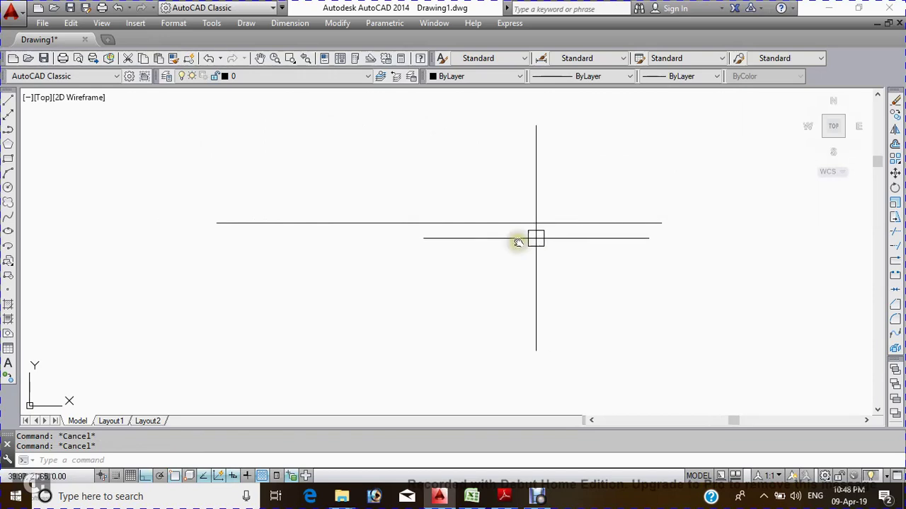
middle_click_drag(463, 263, 371, 255)
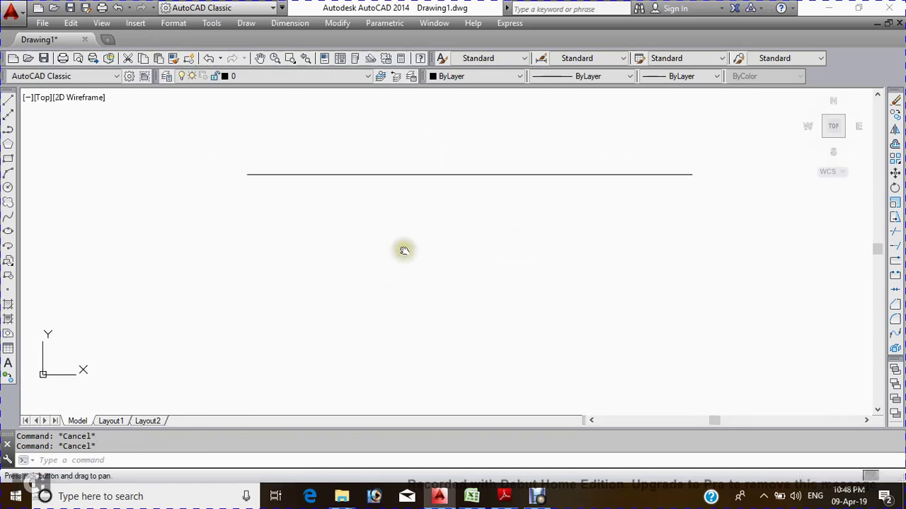
Draw a second horizontal line parallel to the first.
type("l")
key("Return")
middle_click_drag(354, 265, 227, 253)
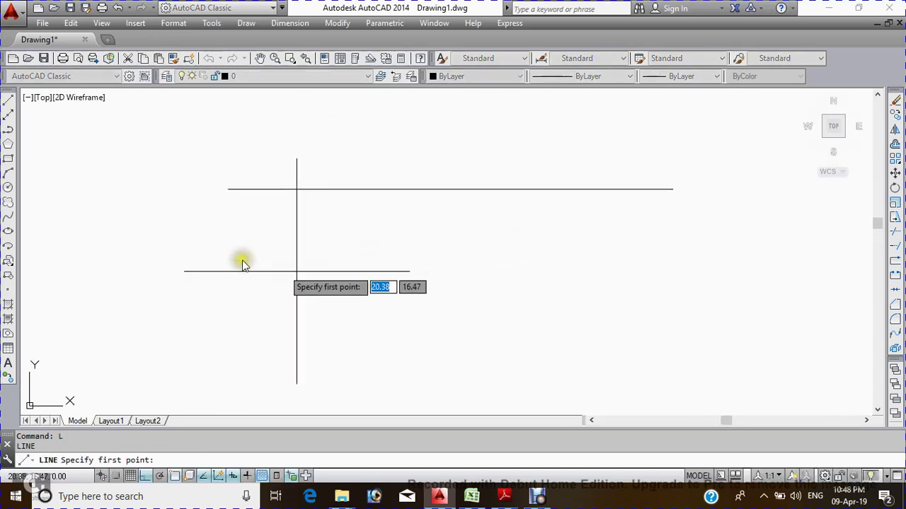
left_click(227, 251)
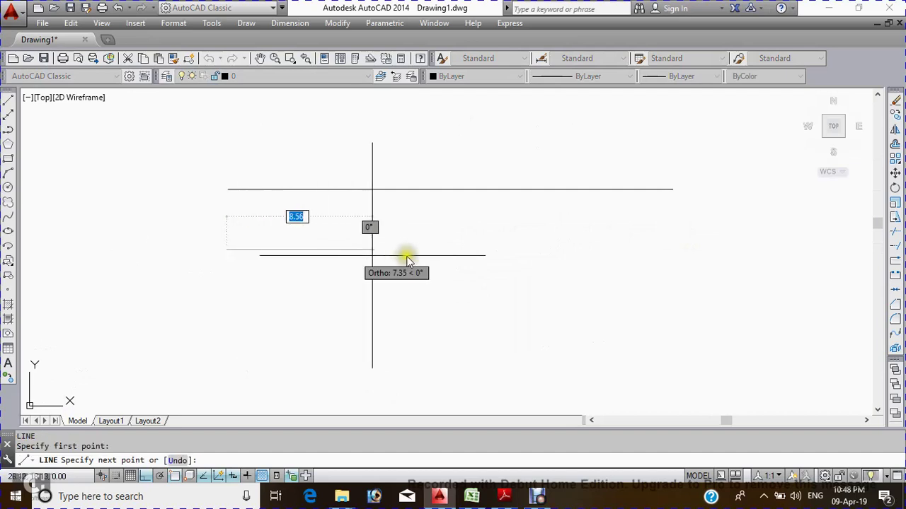
left_click(670, 248)
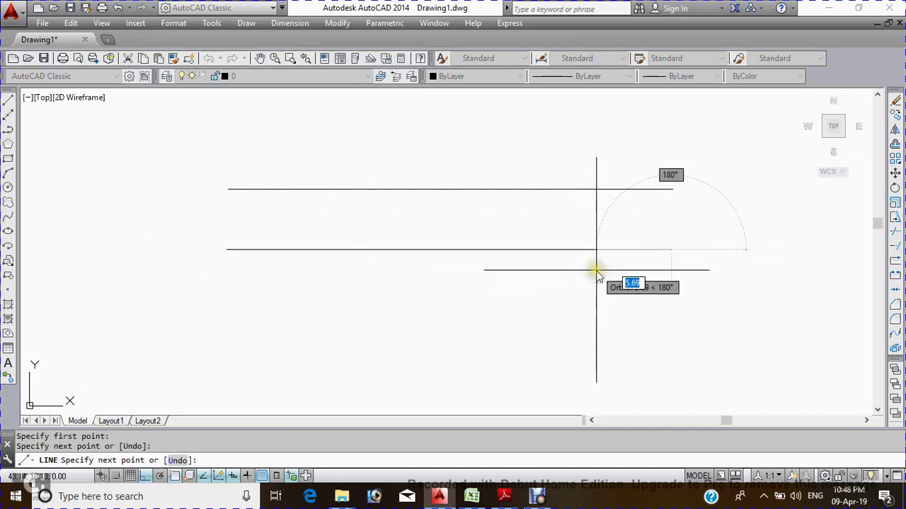
key("Escape")
Adjust the view around the two lines and regenerate the display.
middle_click_drag(360, 251, 307, 259)
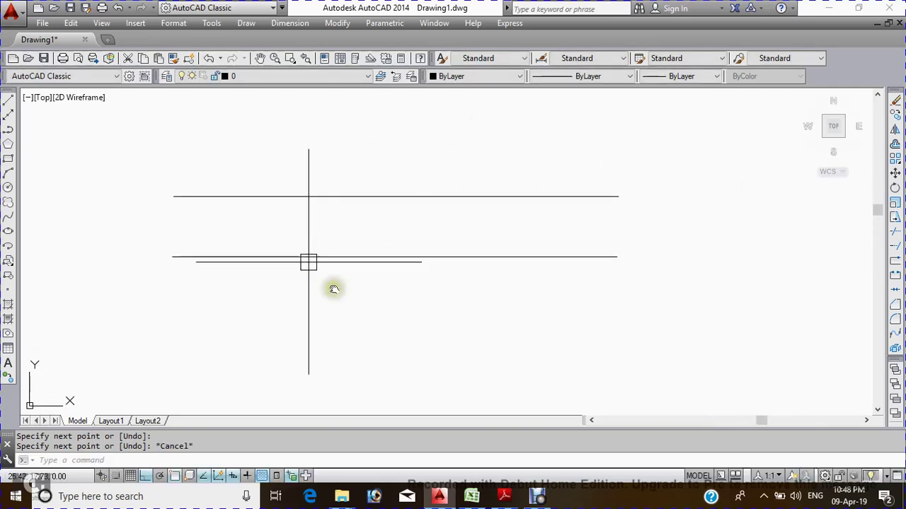
scroll(381, 260, "down", 2)
key("Escape")
middle_click_drag(437, 264, 396, 257)
key("Escape")
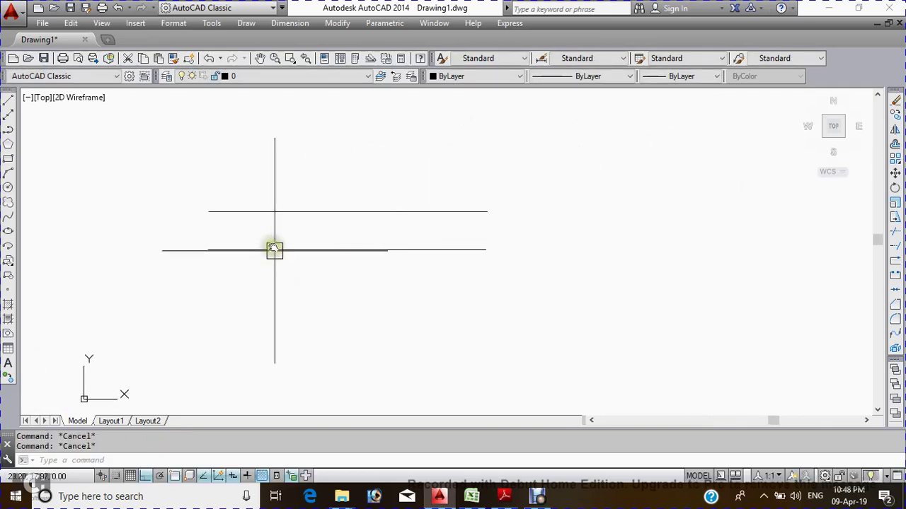
left_click(345, 265)
left_click(305, 201)
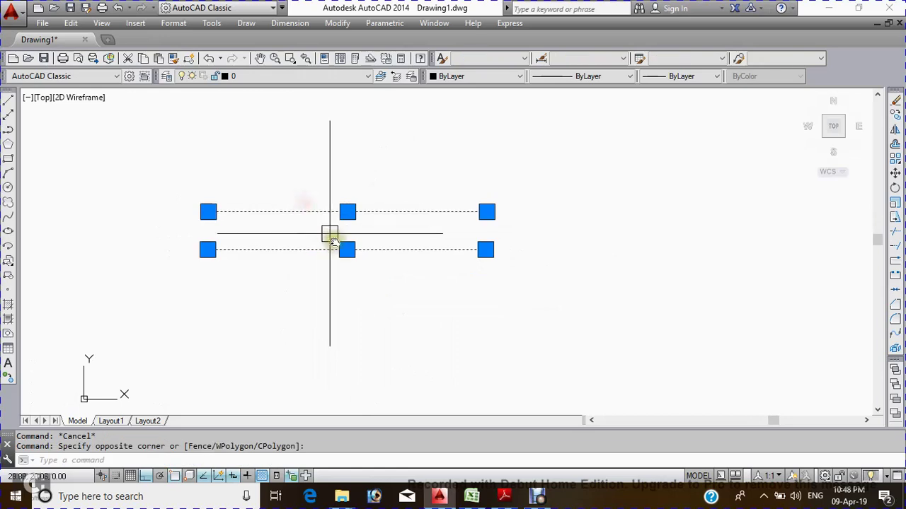
key("Escape")
mouse_move(383, 271)
middle_mouse_down()
mouse_move(362, 286)
mouse_move(450, 243)
mouse_move(361, 257)
mouse_move(340, 244)
middle_mouse_up()
key("Escape")
type("r")
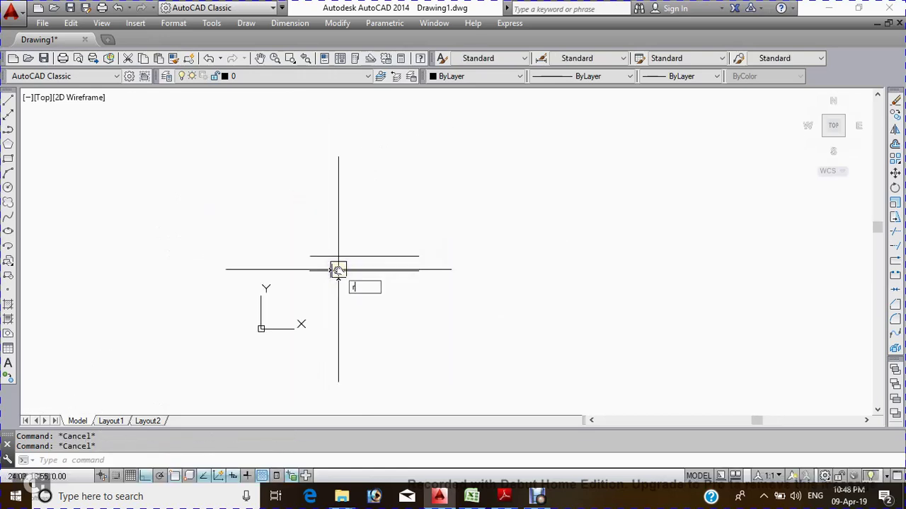
type("e")
key("Return")
middle_click_drag(439, 271, 344, 267)
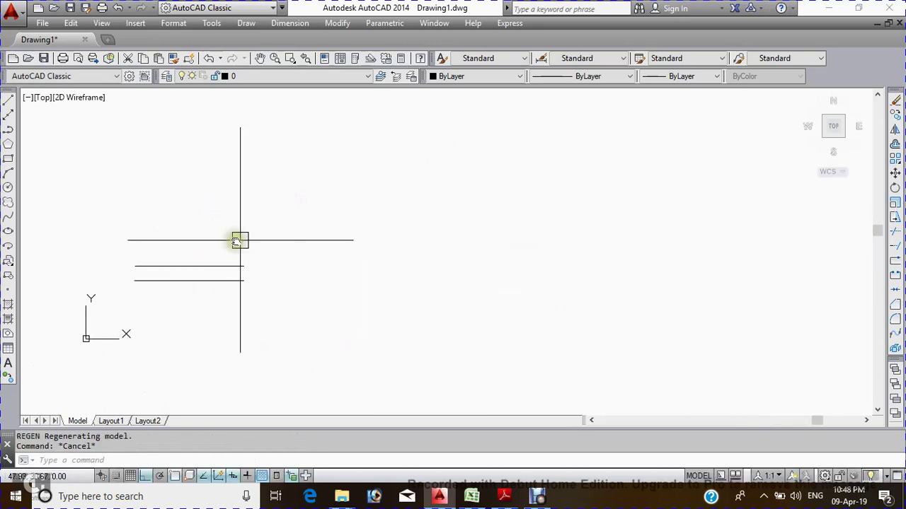
Draw a closed square with LINE, entering 1 for each side.
type("l")
key("Return")
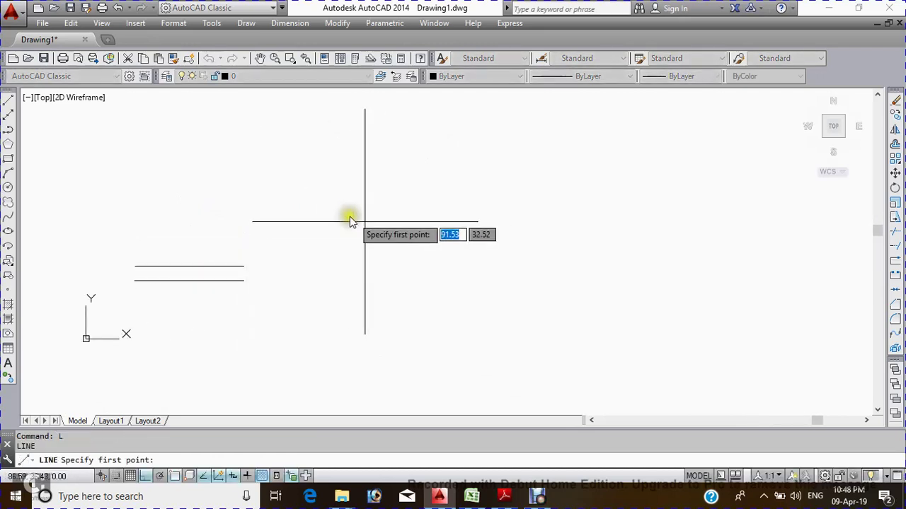
left_click(346, 199)
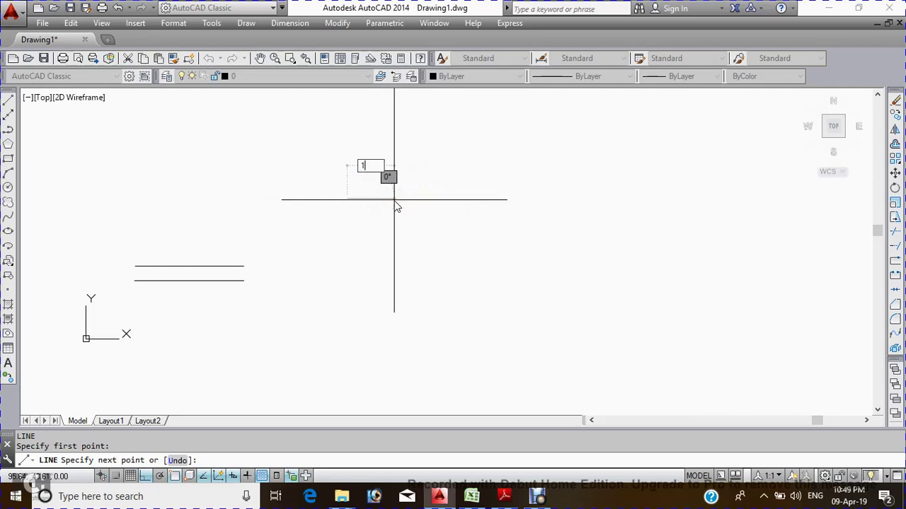
type("1")
key("Return")
scroll(349, 200, "up", 2)
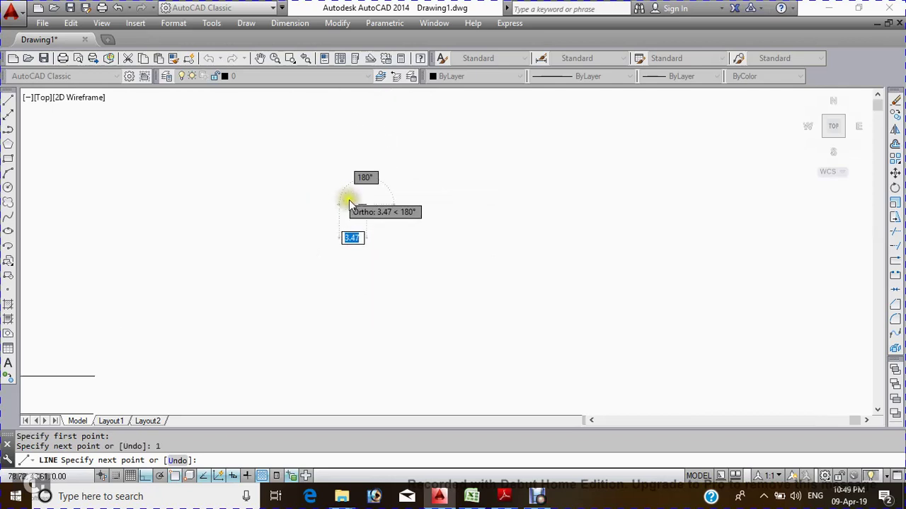
scroll(396, 237, "up", 3)
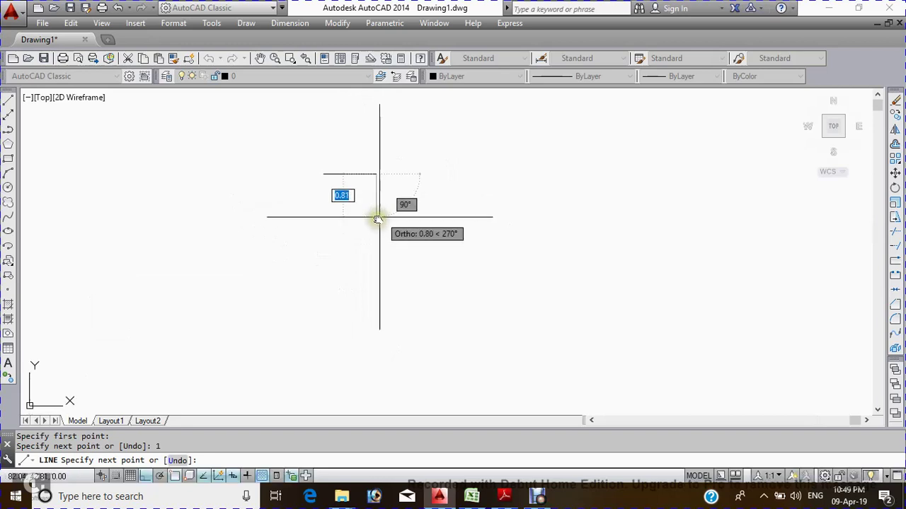
key("Return")
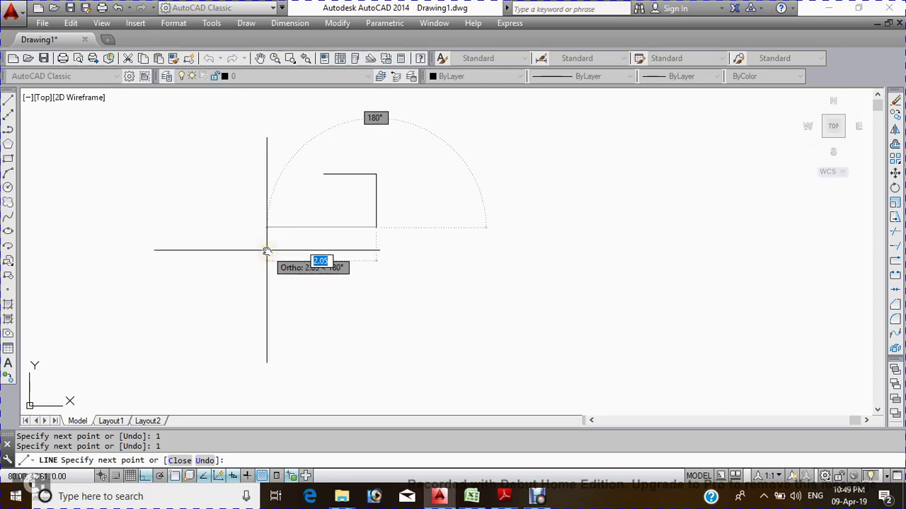
key("Return")
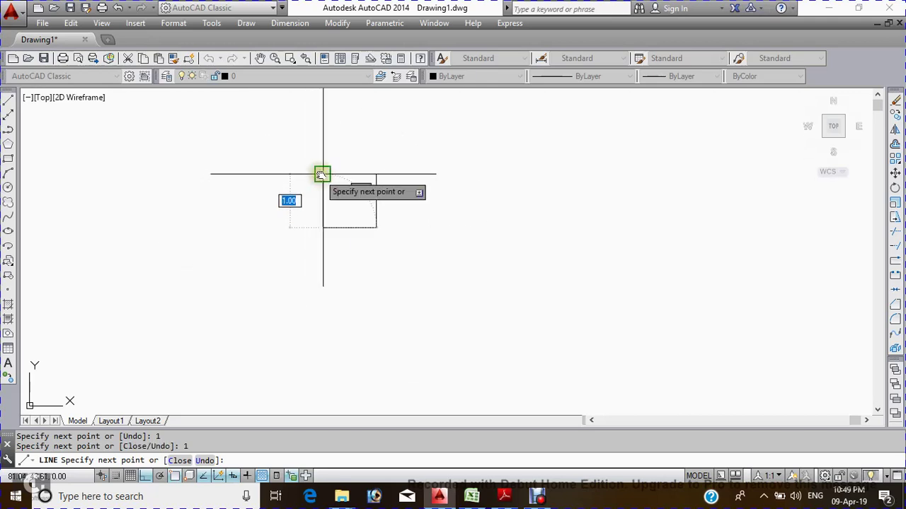
left_click(322, 174)
key("Escape")
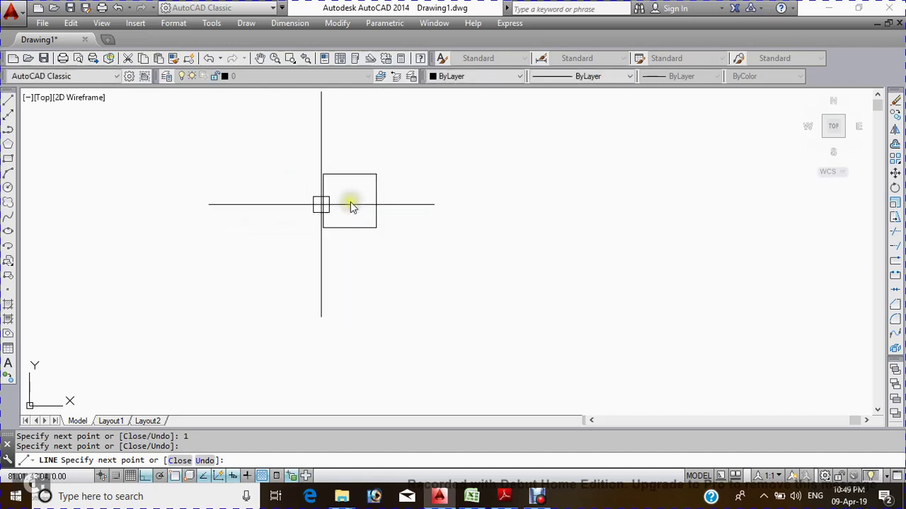
scroll(319, 202, "up", 2)
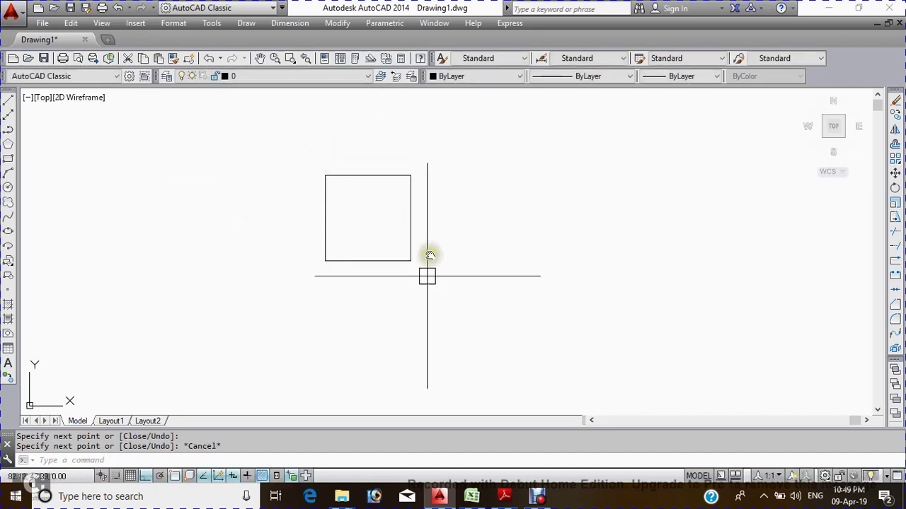
key("Escape")
Draw a triangle from a 1-unit horizontal side, with Ortho off for the slanted sides.
scroll(396, 225, "down", 2)
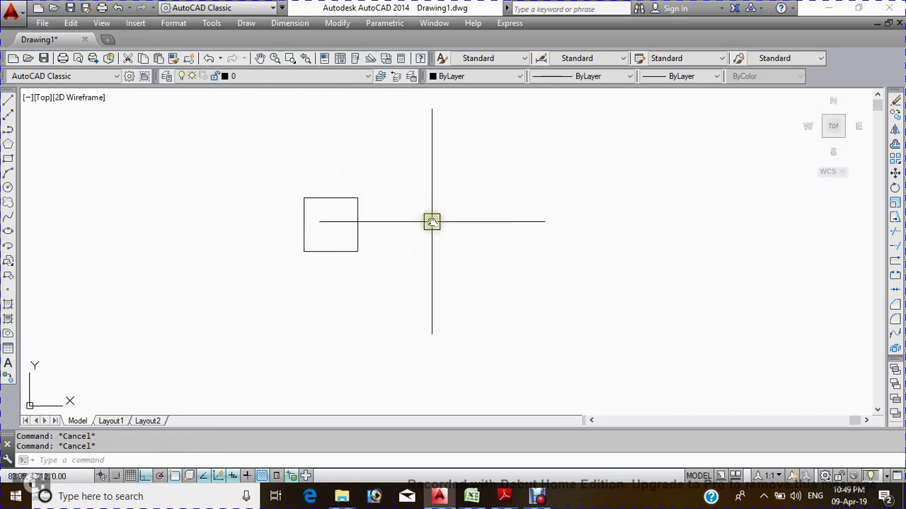
mouse_move(387, 232)
middle_mouse_down()
mouse_move(324, 238)
mouse_move(336, 273)
middle_mouse_up()
type("l")
key("Return")
key("Escape")
key("Return")
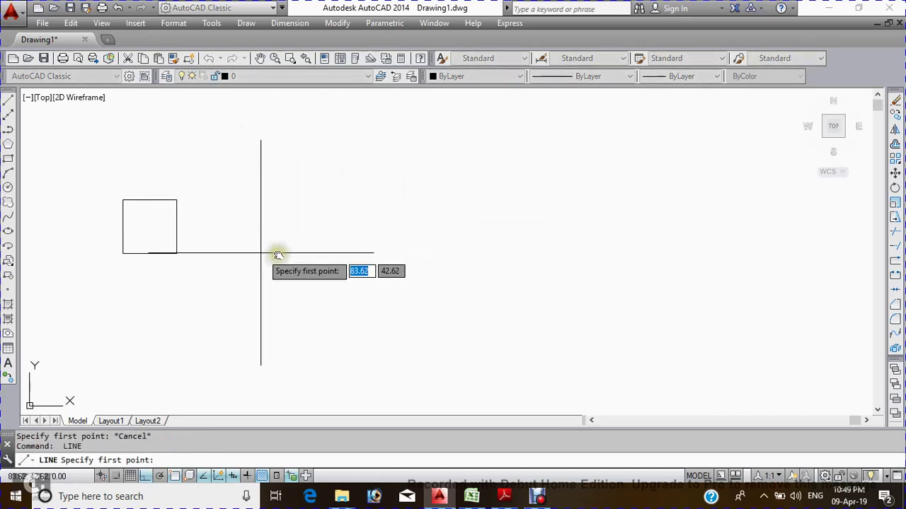
left_click(281, 252)
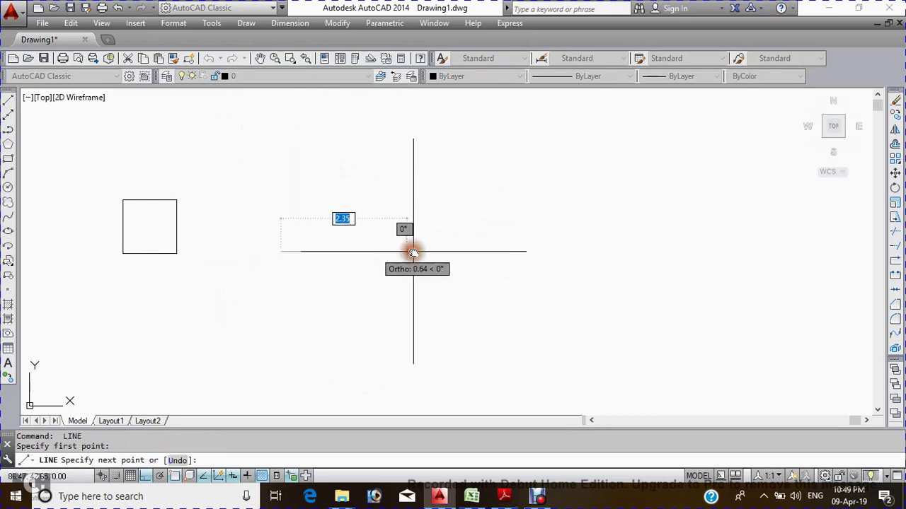
key("Return")
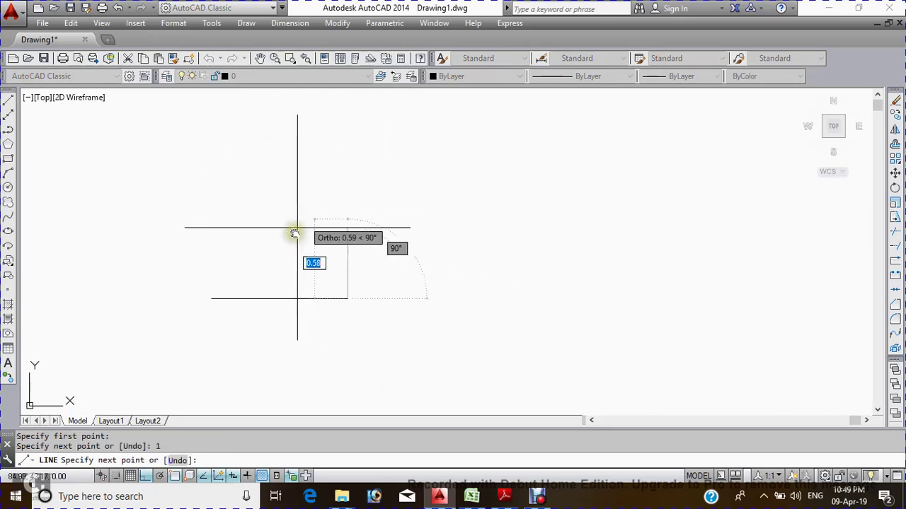
left_click(177, 476)
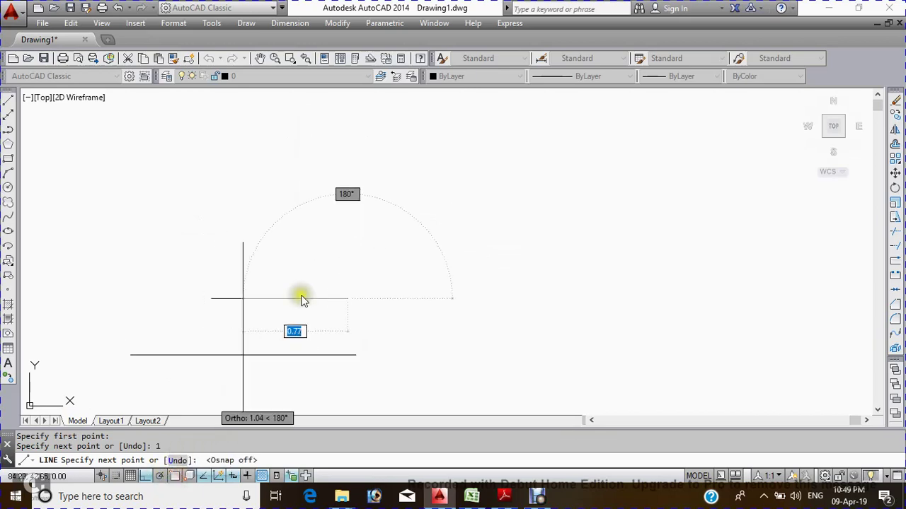
left_click(175, 476)
left_click(145, 477)
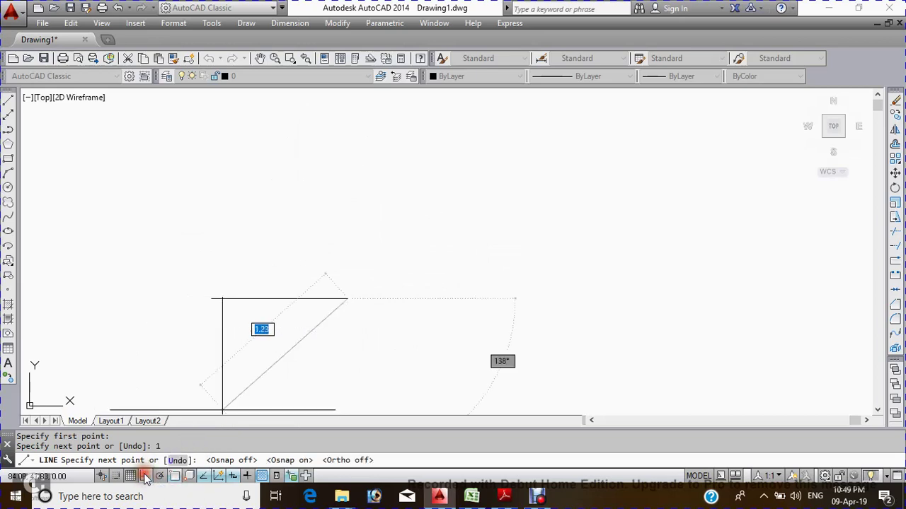
left_click(304, 230)
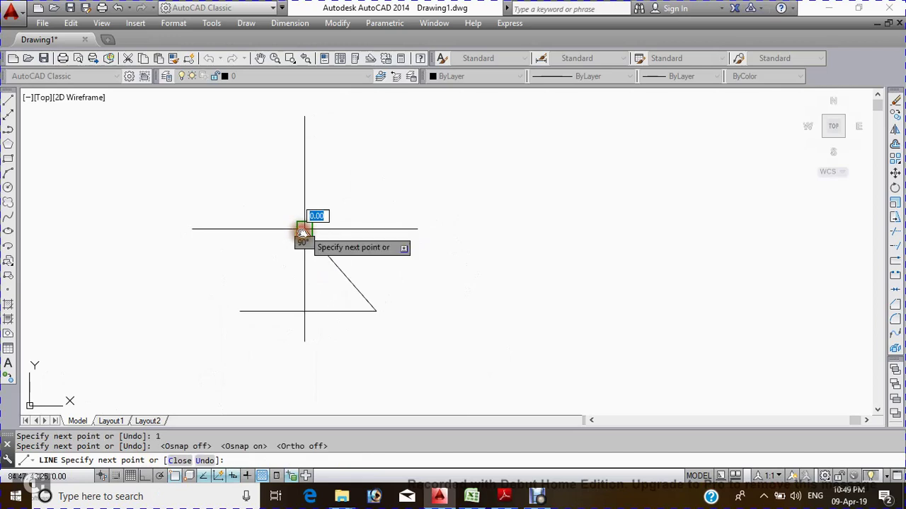
left_click(239, 311)
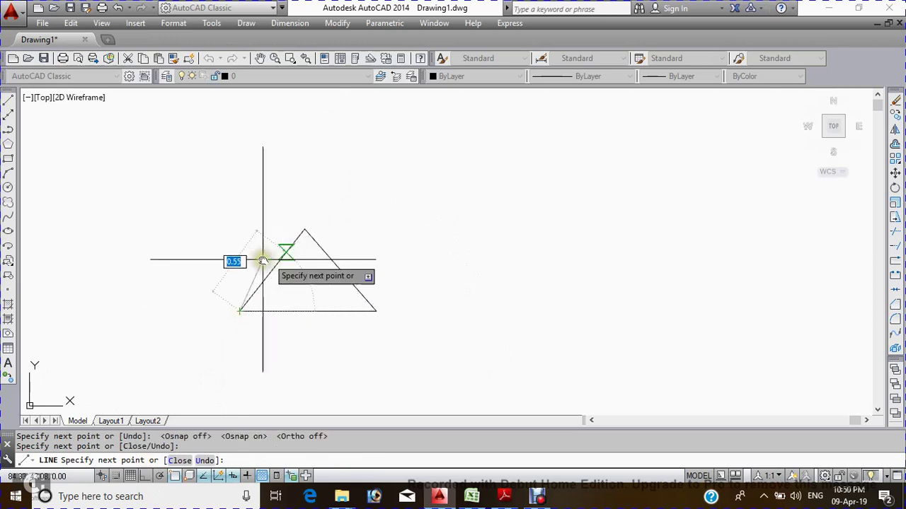
key("Escape")
Draw a zigzag chain of connected line segments to the right of the triangle.
middle_click_drag(263, 259, 320, 239)
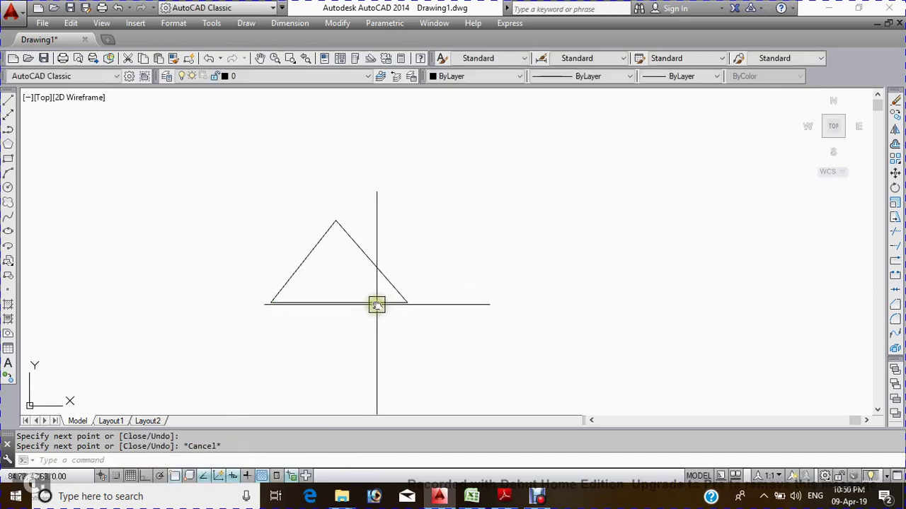
scroll(376, 305, "down", 2)
middle_click_drag(385, 293, 450, 253)
key("Escape")
middle_click_drag(450, 217, 399, 228)
key("Escape")
type("l")
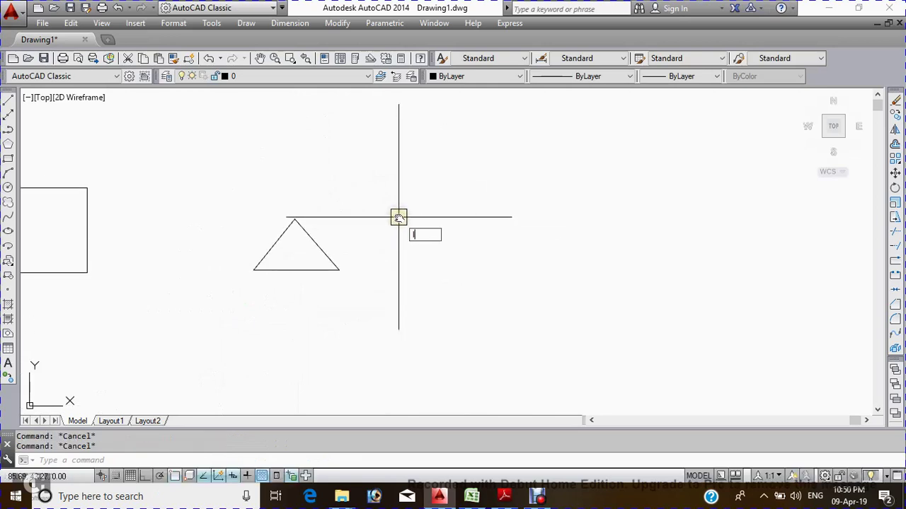
key("Return")
left_click(366, 270)
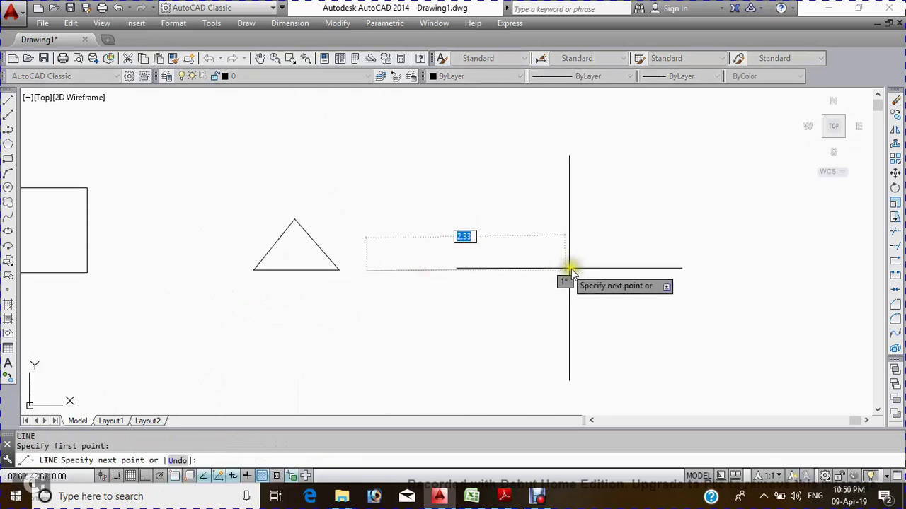
left_click(584, 269)
left_click(543, 360)
left_click(406, 331)
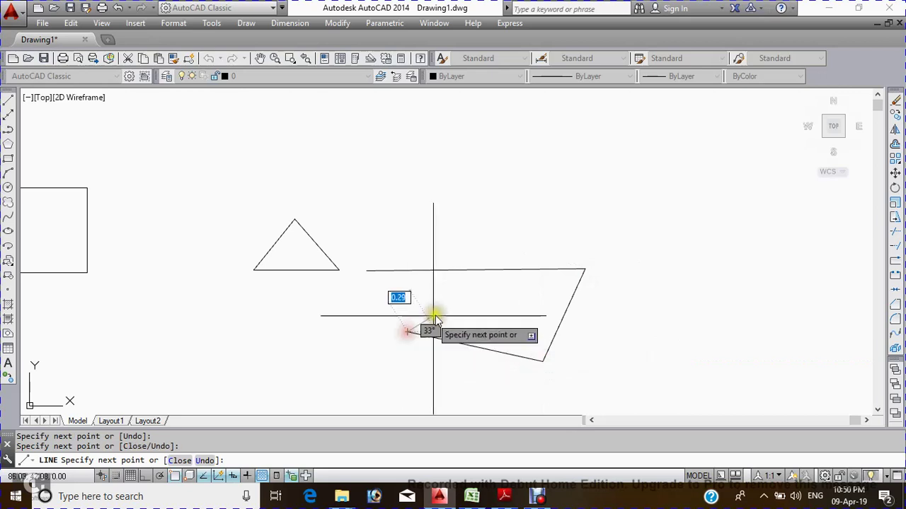
left_click(497, 208)
left_click(398, 165)
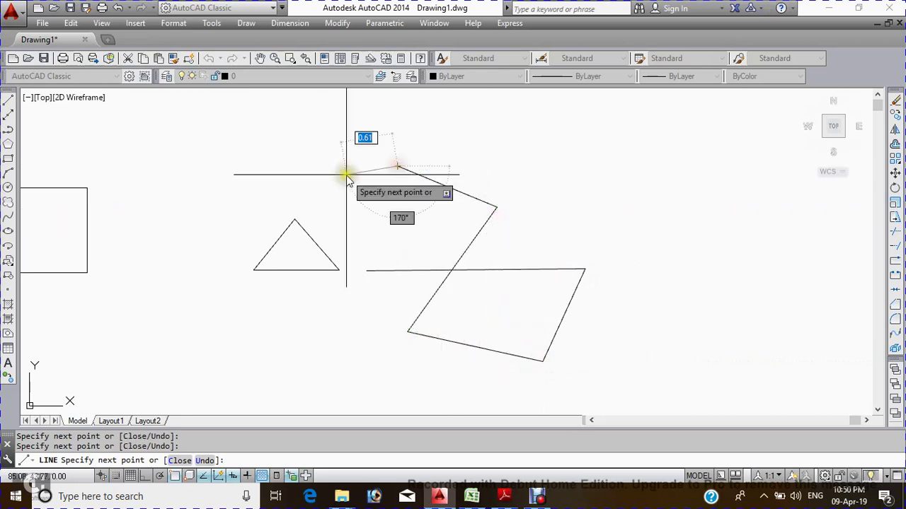
key("Escape")
scroll(347, 177, "down", 5)
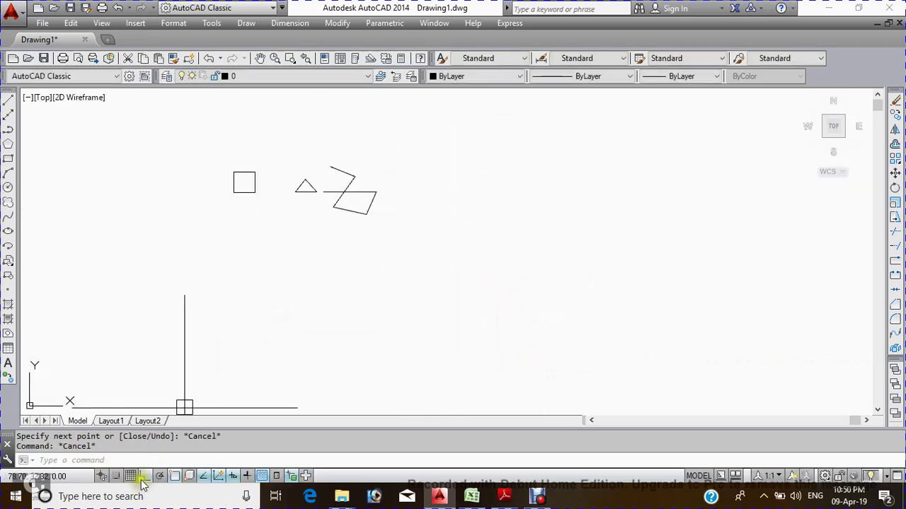
Turn on Ortho and draw two horizontal lines with LINE.
left_click(147, 478)
middle_click_drag(363, 310, 302, 320)
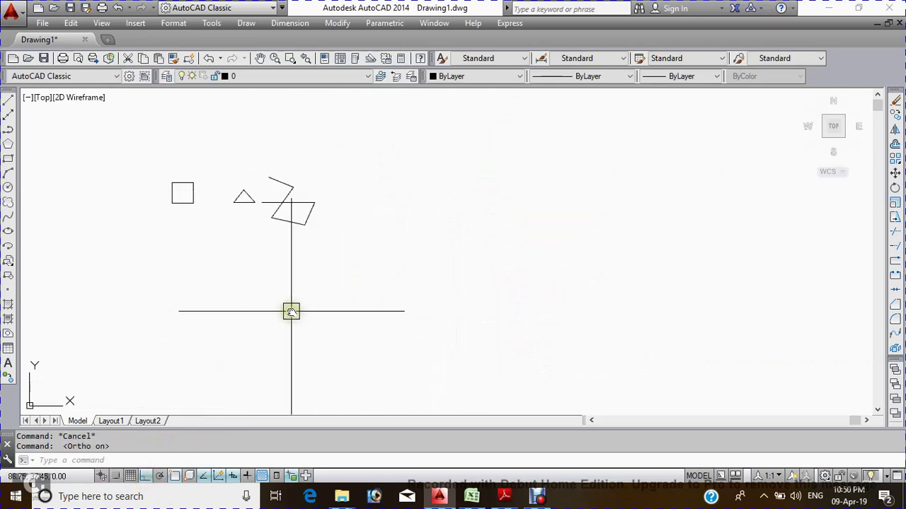
type("l")
key("Return")
middle_click_drag(404, 278, 374, 262)
left_click(375, 264)
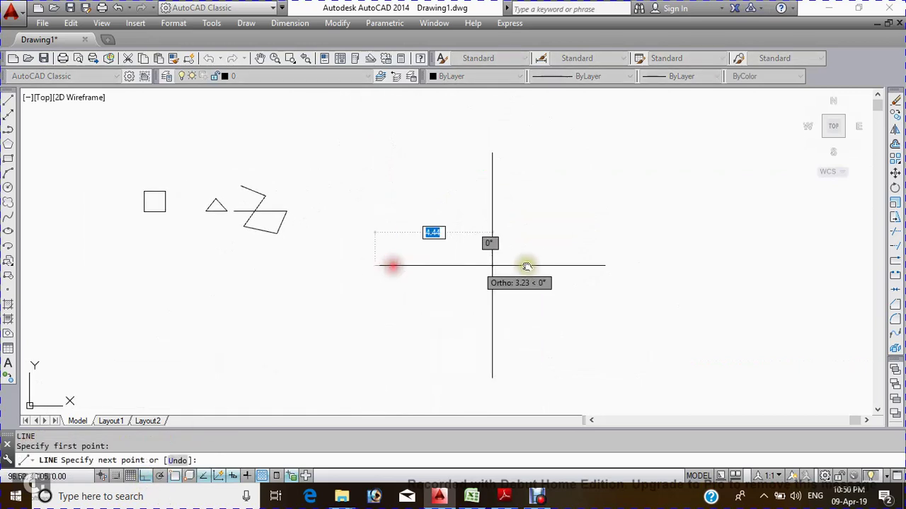
left_click(586, 262)
key("Escape")
key("Return")
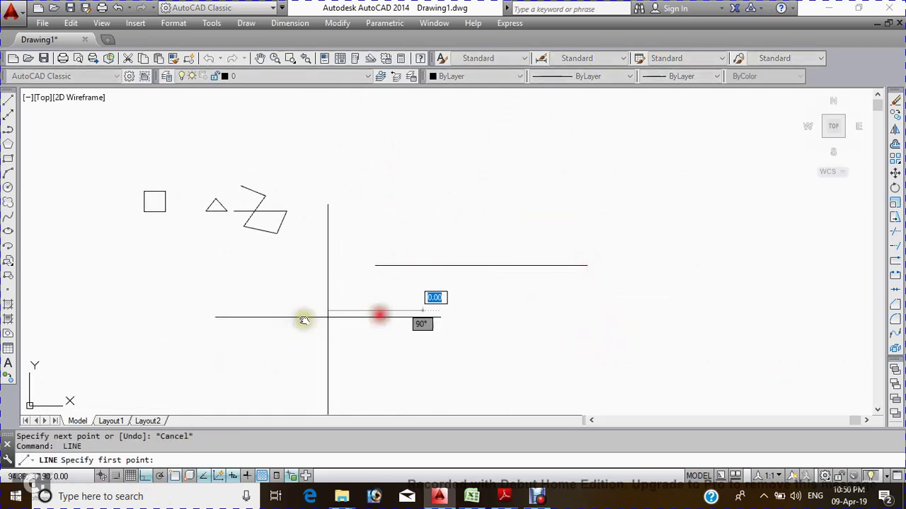
left_click(422, 310)
left_click(227, 310)
key("Escape")
Draw two vertical lines beside the horizontal ones.
key("Return")
left_click(489, 310)
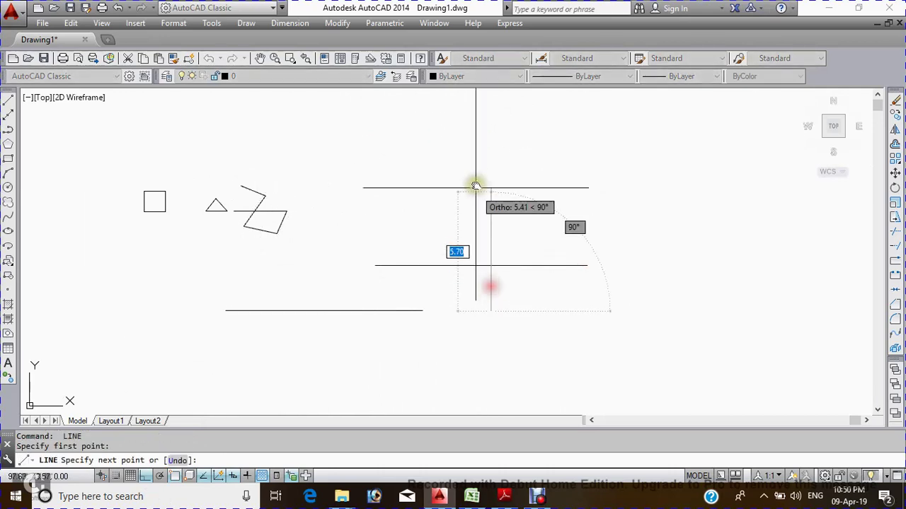
left_click(488, 177)
key("Escape")
key("Return")
left_click(537, 290)
left_click(537, 389)
key("Escape")
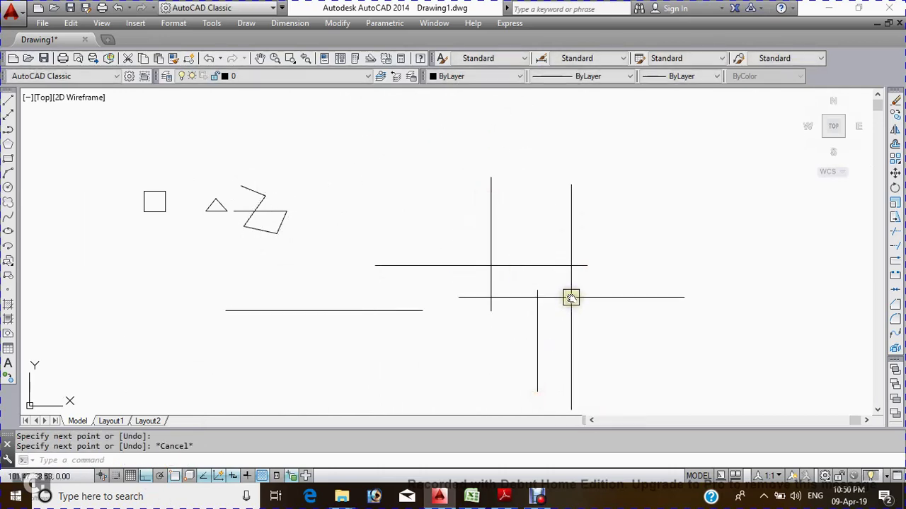
Abandon an unfinished line and shift the view left to make room for slanted lines.
key("Return")
left_click(556, 298)
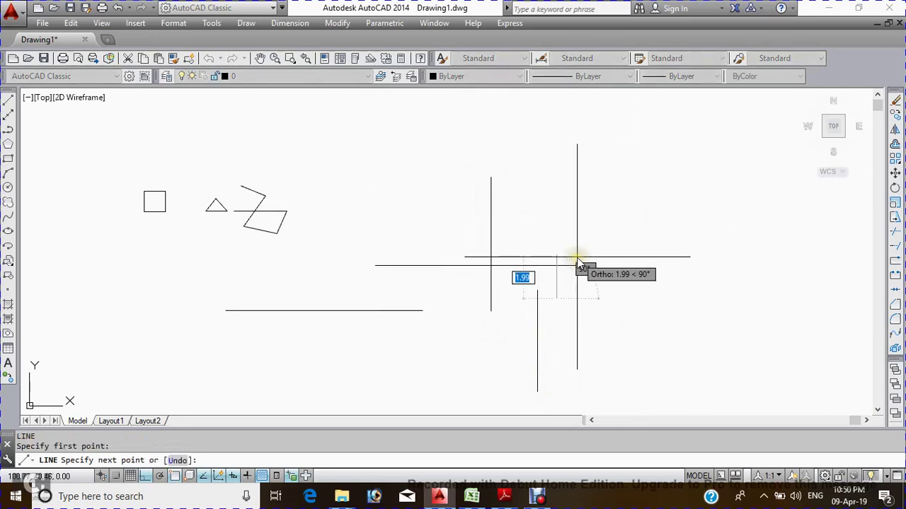
middle_click_drag(508, 310, 494, 268)
key("Escape")
middle_click_drag(545, 247, 510, 246)
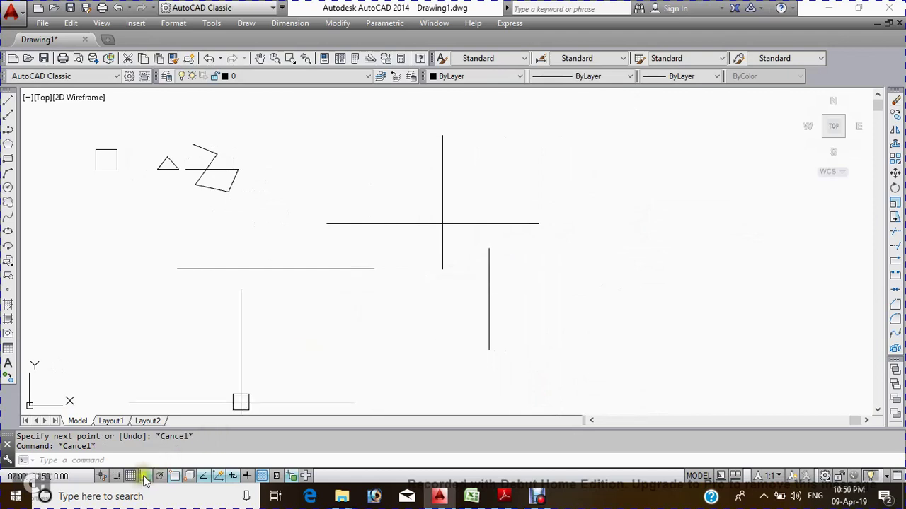
middle_click_drag(436, 316, 334, 337)
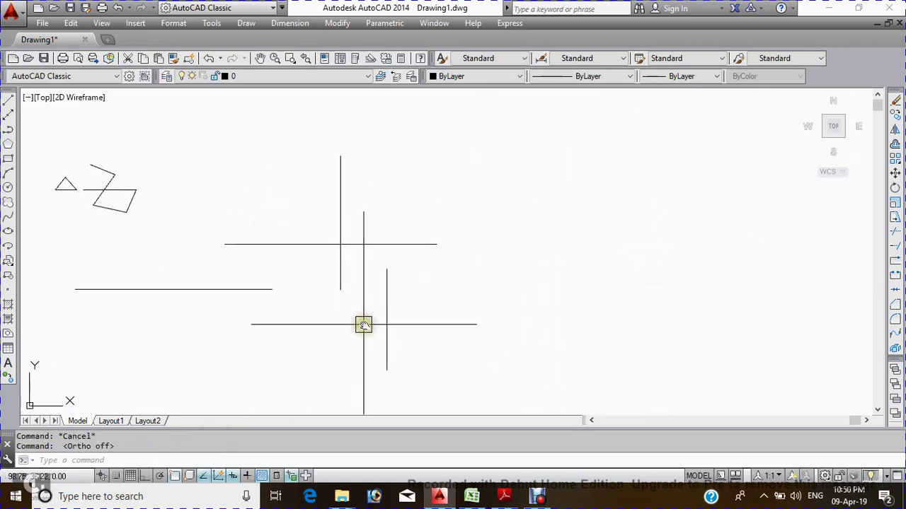
left_click(362, 323)
key("Escape")
middle_click_drag(390, 305, 323, 317)
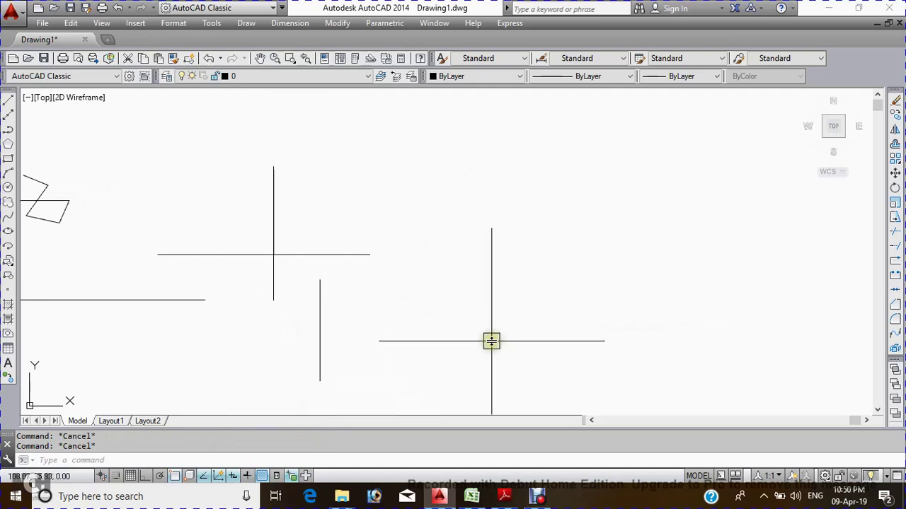
type("l")
Draw the first slanted line rising to the upper right.
key("Return")
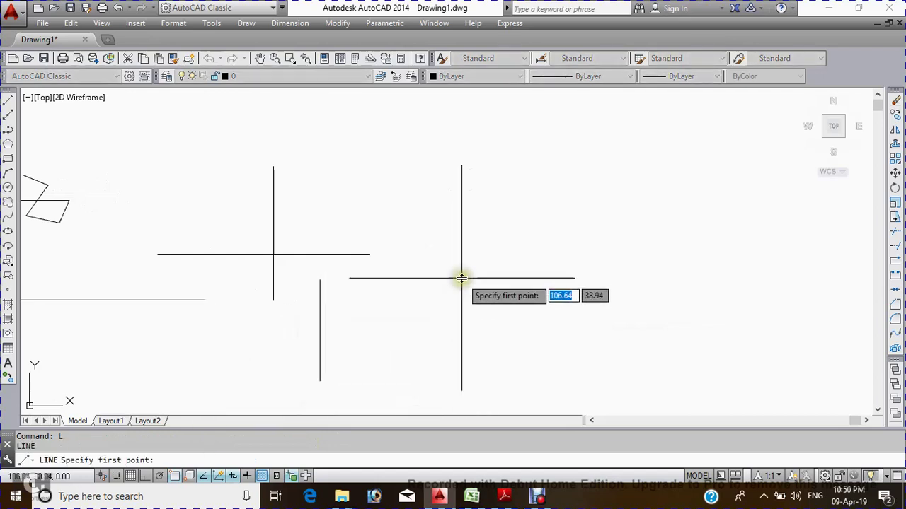
middle_click_drag(489, 333, 410, 288)
left_click(409, 288)
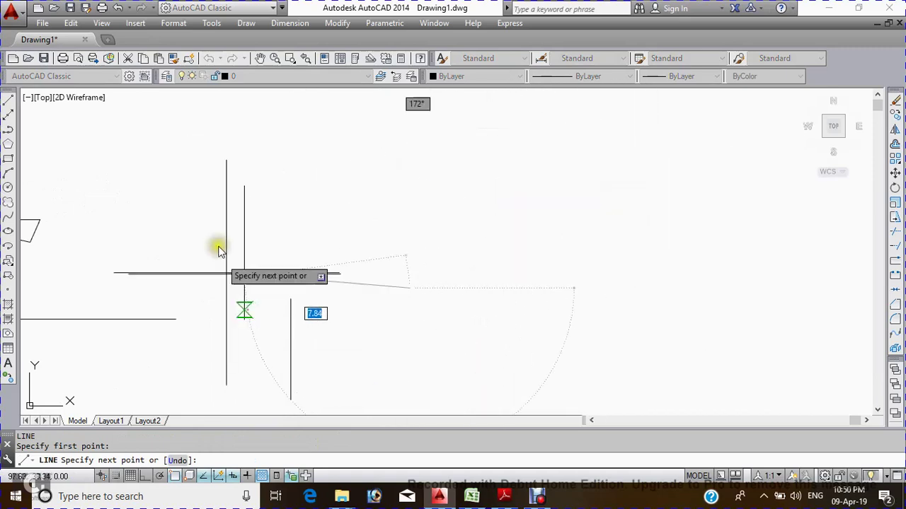
middle_click_drag(591, 145, 542, 158)
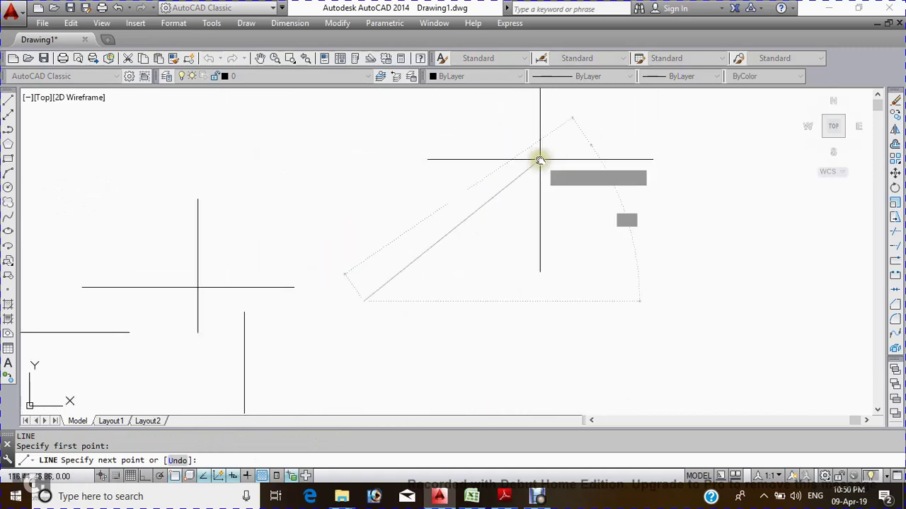
left_click(581, 147)
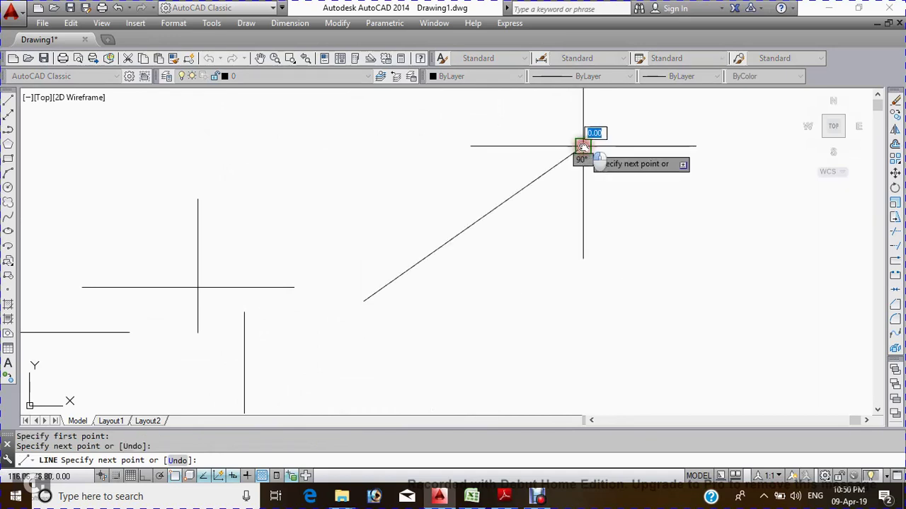
key("Escape")
Draw a shallow slanted line and another line crossing both slanted lines.
key("Return")
left_click(443, 297)
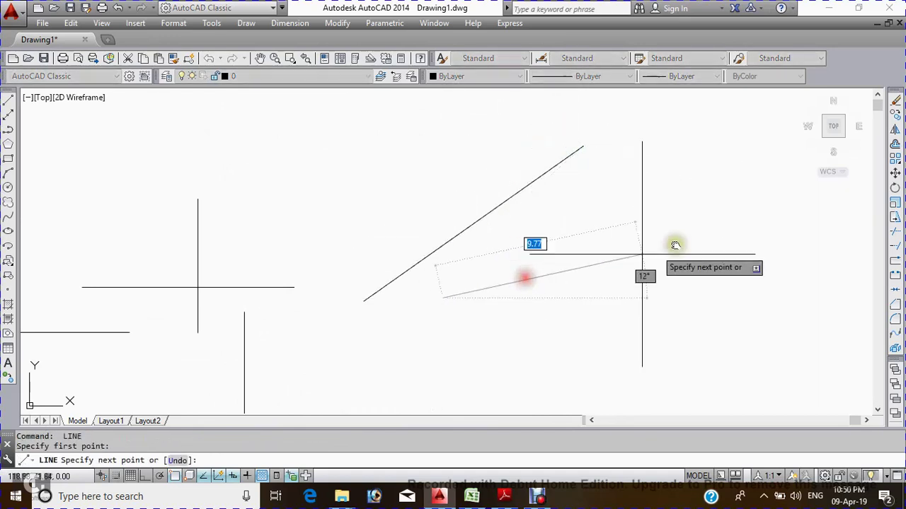
left_click(703, 231)
key("Return")
key("Return")
left_click(558, 307)
left_click(330, 162)
key("Escape")
scroll(536, 292, "down", 3)
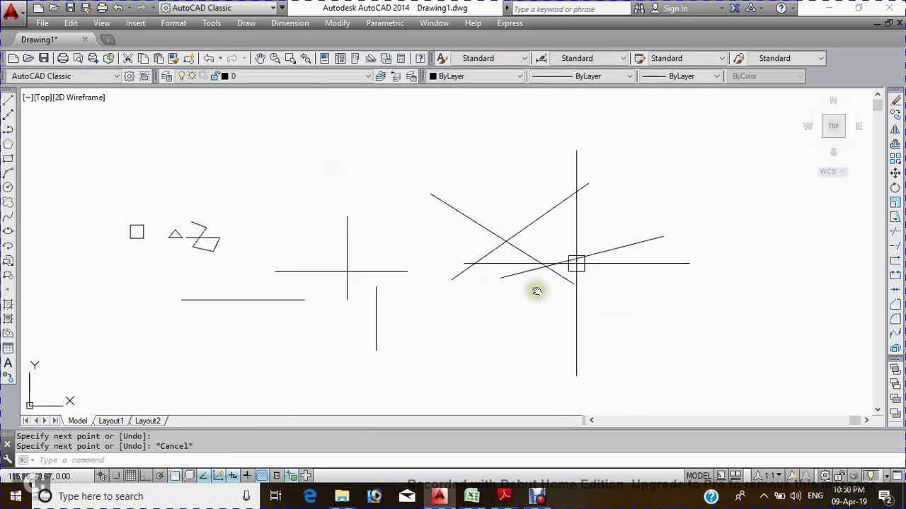
scroll(335, 264, "down", 2)
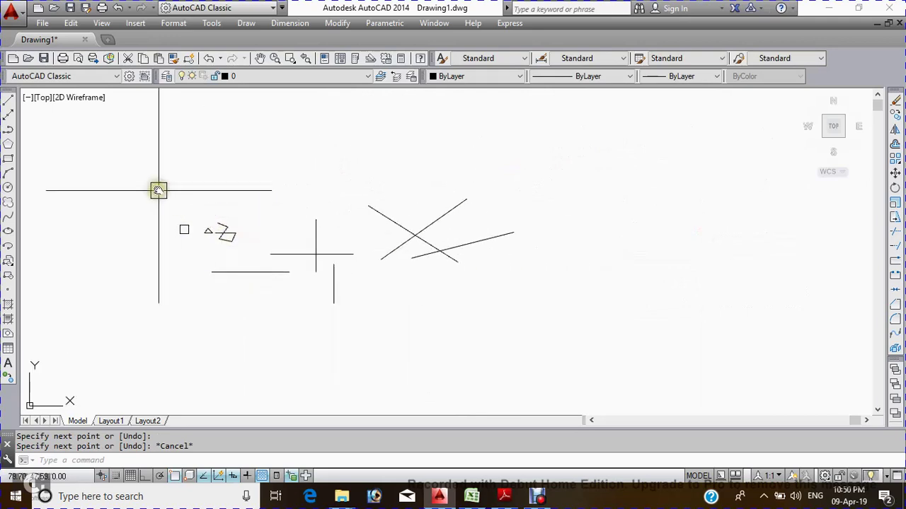
middle_click_drag(188, 179, 204, 181)
left_click_drag(161, 167, 557, 319)
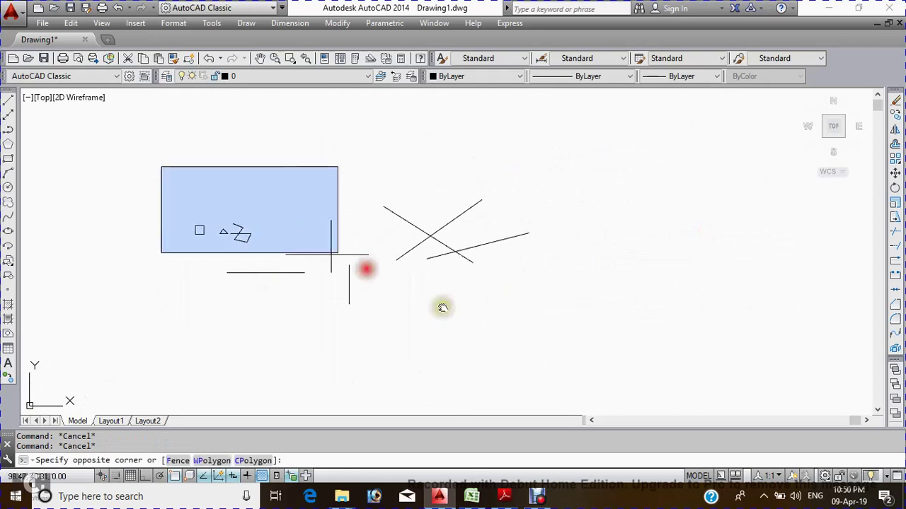
left_click(557, 320)
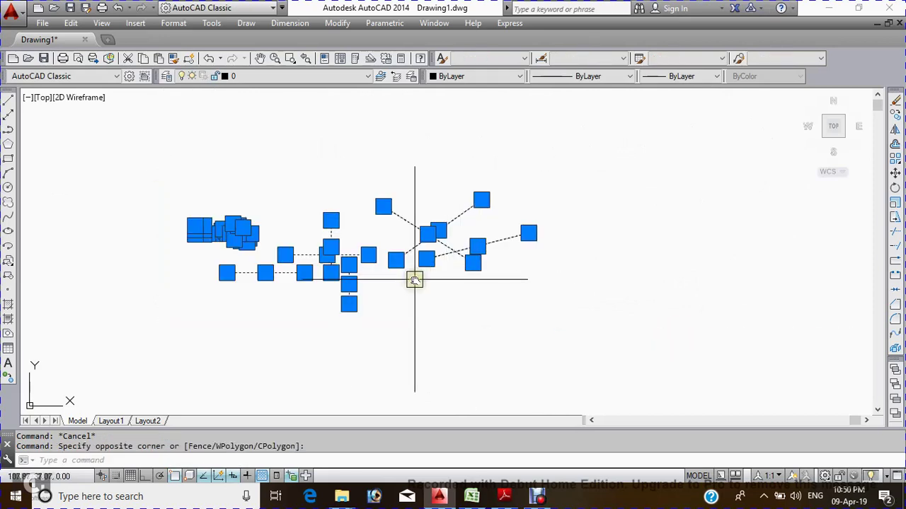
key("Escape")
middle_click_drag(599, 318, 380, 318)
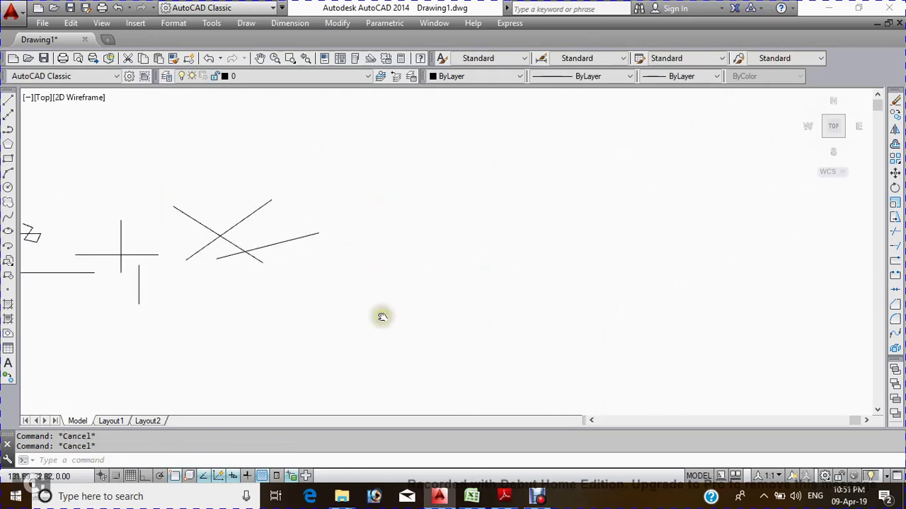
middle_click_drag(314, 255, 363, 247)
type("REC")
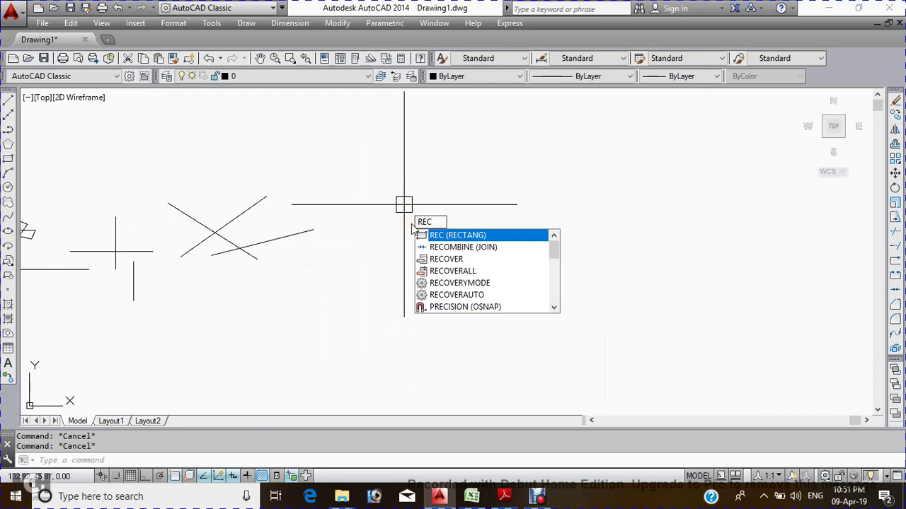
key("Return")
type("rec")
key("Return")
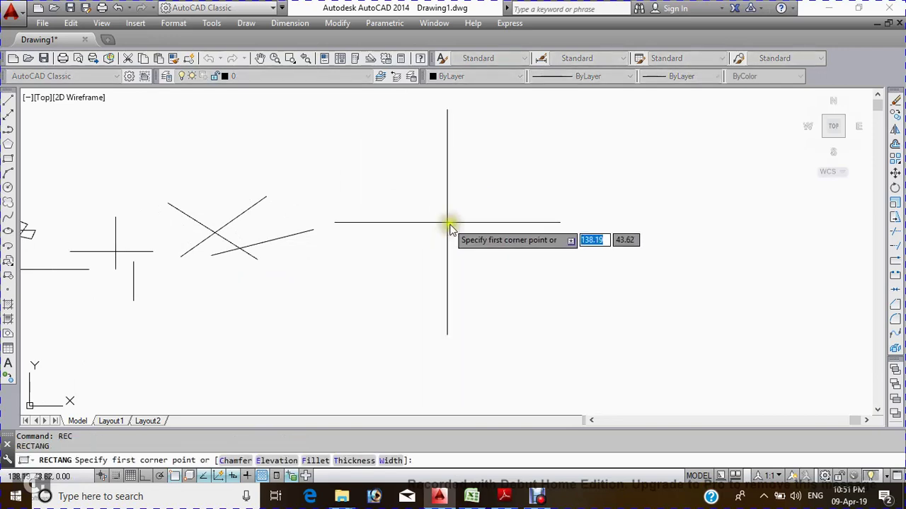
middle_click_drag(441, 218, 384, 218)
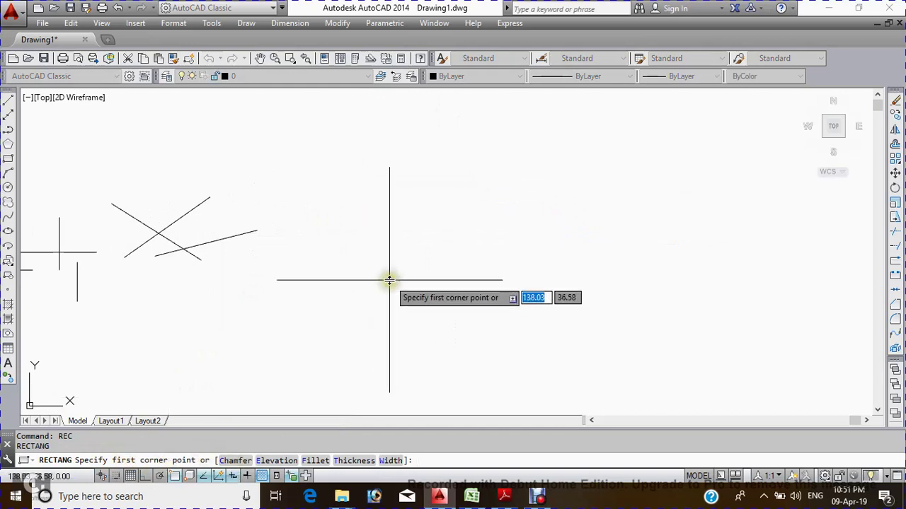
left_click(367, 171)
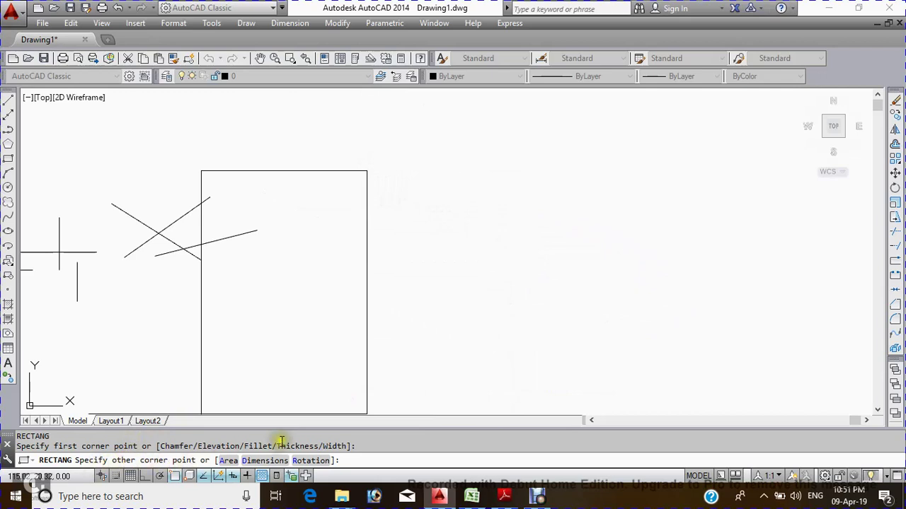
left_click(589, 296)
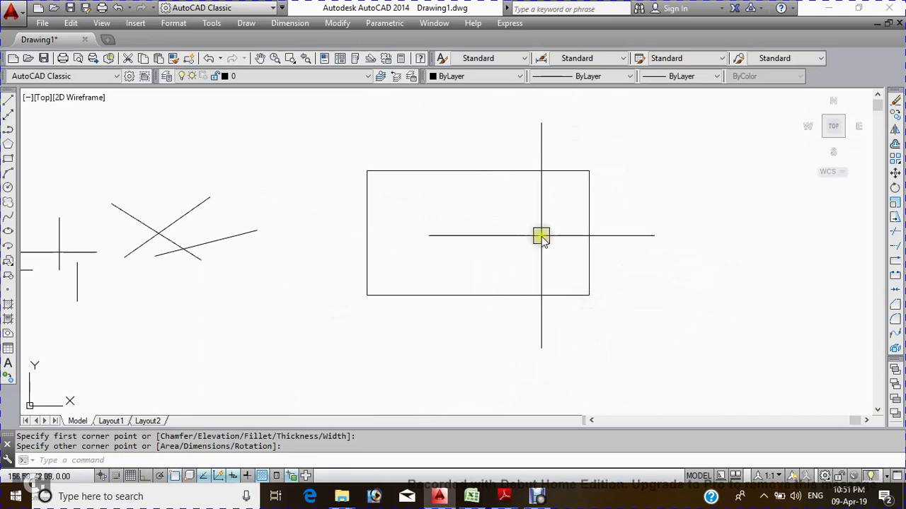
middle_click_drag(541, 236, 419, 240)
scroll(419, 240, "down", 2)
middle_click_drag(481, 234, 389, 217)
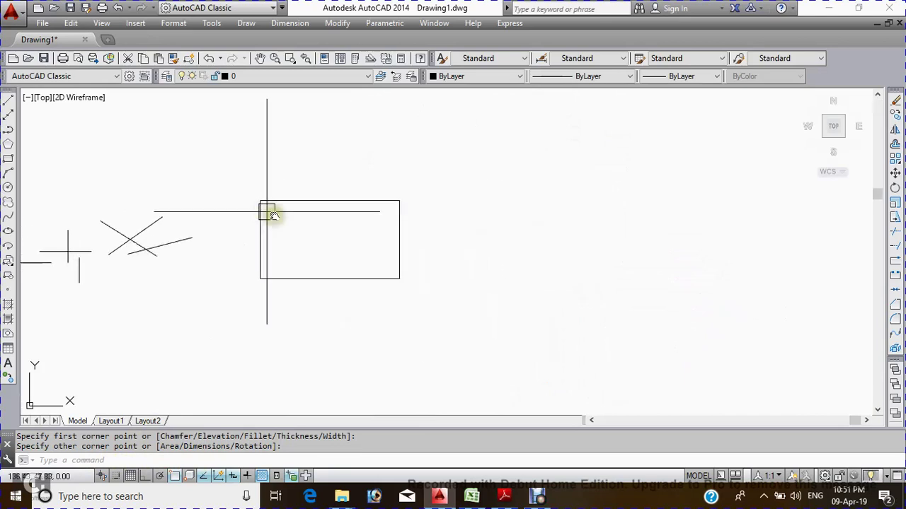
middle_click_drag(310, 222, 288, 222)
scroll(256, 219, "up", 2)
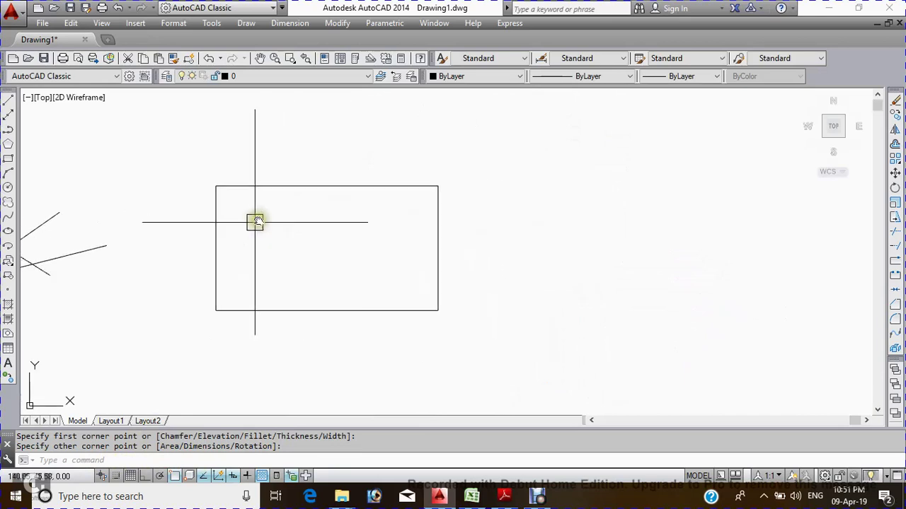
middle_click_drag(432, 256, 380, 252)
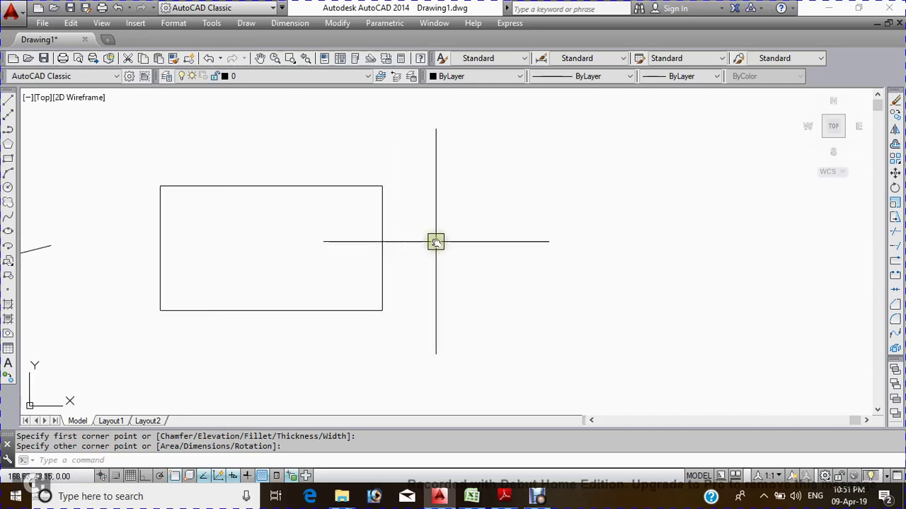
mouse_move(441, 247)
middle_mouse_down()
mouse_move(335, 245)
mouse_move(398, 242)
mouse_move(382, 231)
mouse_move(339, 236)
middle_mouse_up()
key("Escape")
key("Escape")
middle_click_drag(416, 229, 400, 223)
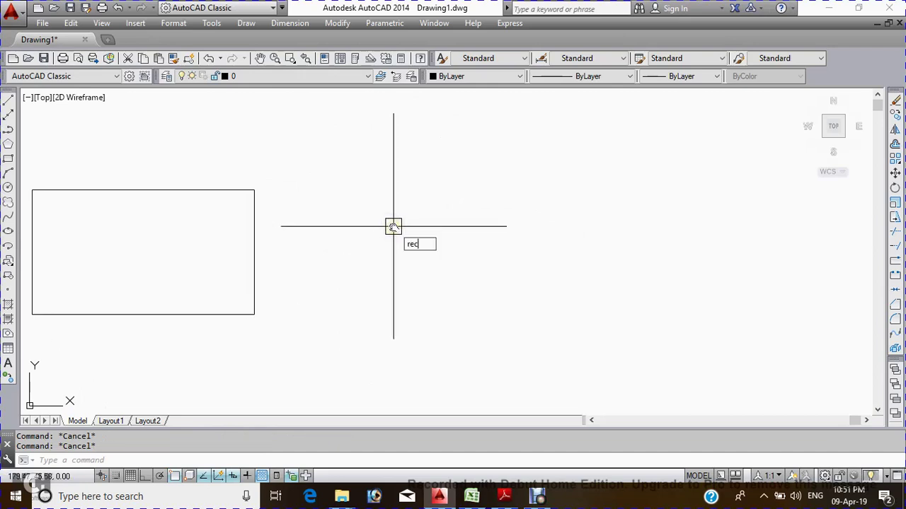
Draw a tall rectangle 1 unit wide with Ortho on, then centre it in view.
key("Return")
middle_click_drag(433, 209, 389, 214)
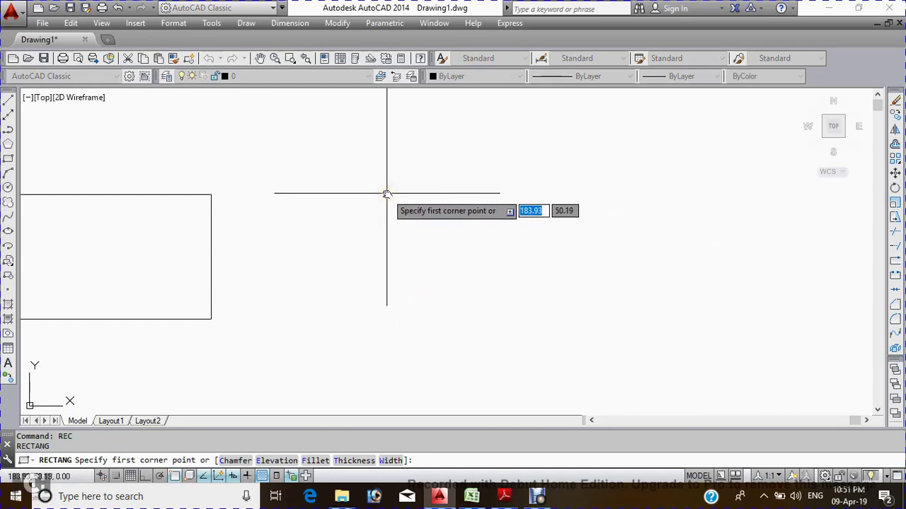
left_click(387, 193)
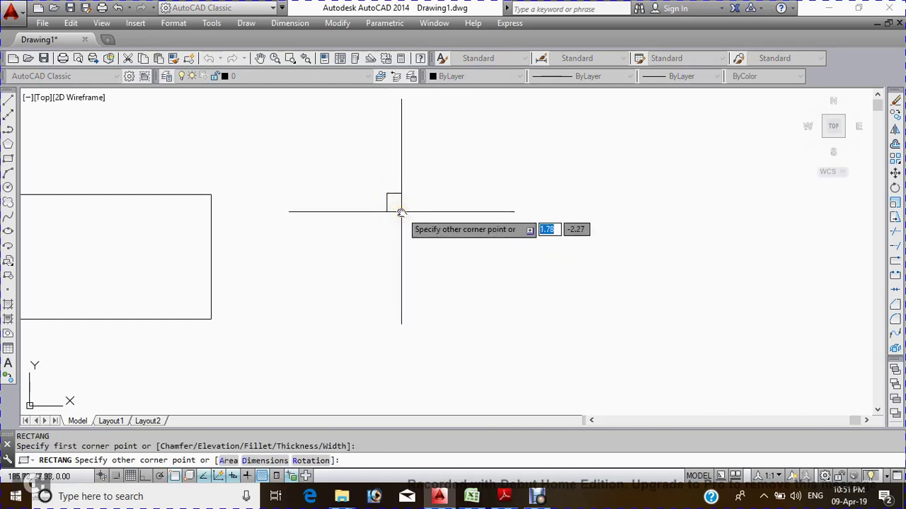
key("F8")
type("1")
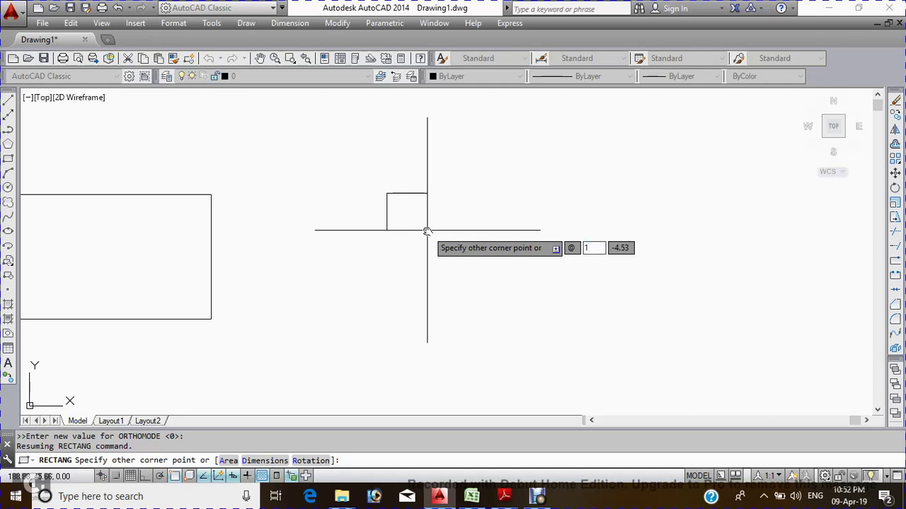
key("Tab")
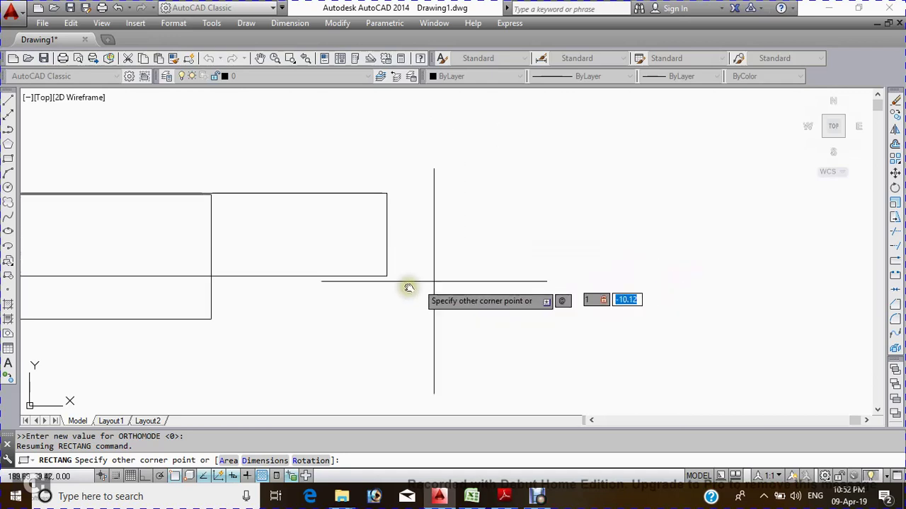
scroll(370, 323, "down", 2)
scroll(324, 354, "down", 2)
scroll(262, 338, "down", 2)
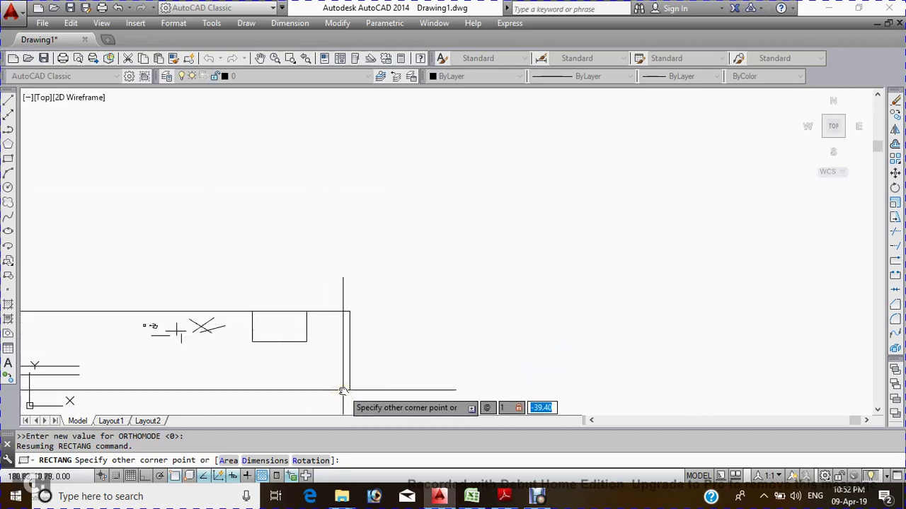
key("Escape")
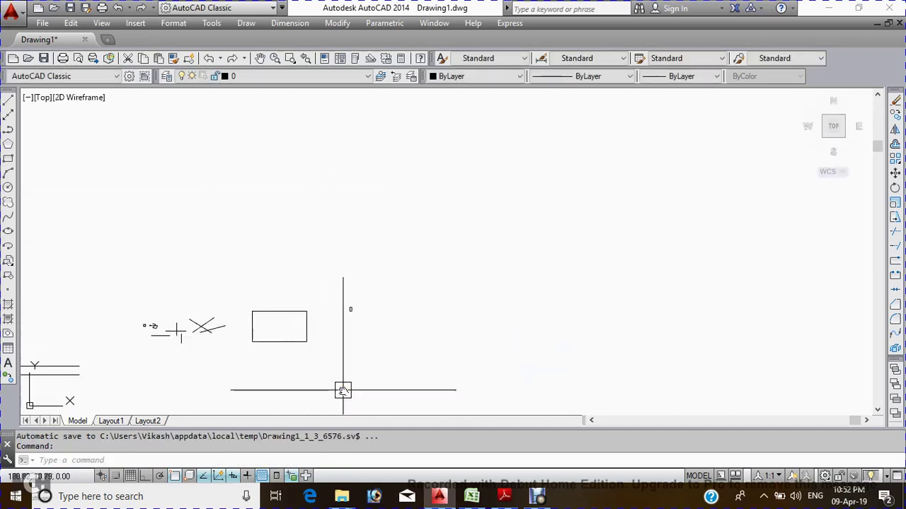
scroll(360, 324, "up", 2)
scroll(356, 309, "down", 3)
scroll(376, 312, "up", 3)
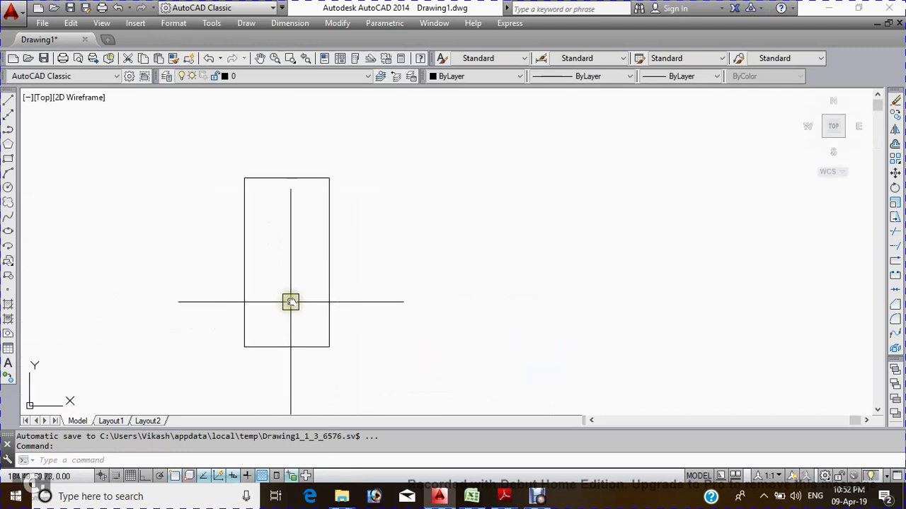
middle_click_drag(289, 303, 321, 273)
key("Escape")
key("alt")
key("n")
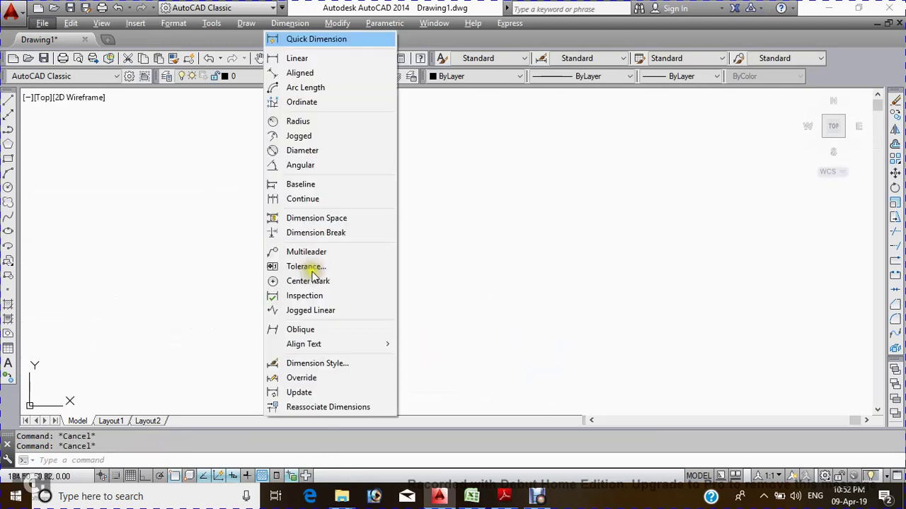
key("l")
key("Return")
key("Escape")
key("Escape")
left_click(289, 23)
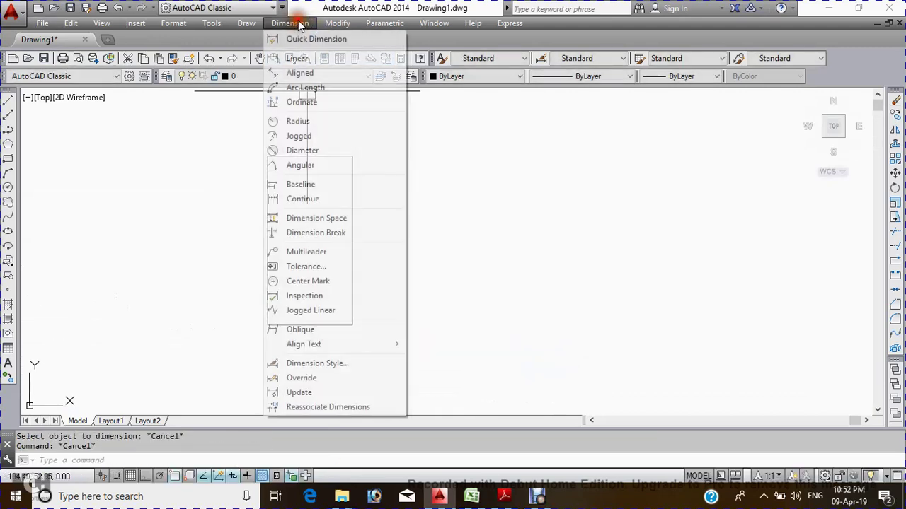
left_click(292, 61)
key("Return")
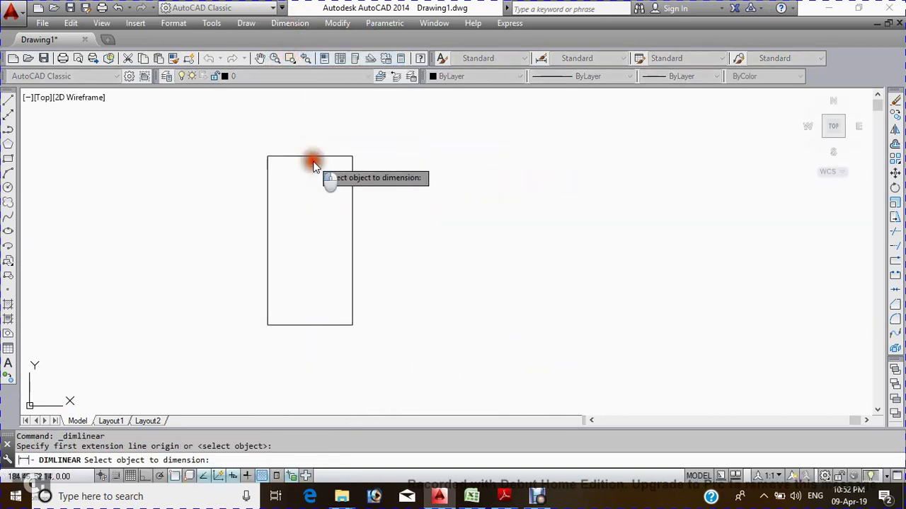
left_click(310, 157)
left_click(305, 170)
key("Return")
key("Return")
left_click(352, 223)
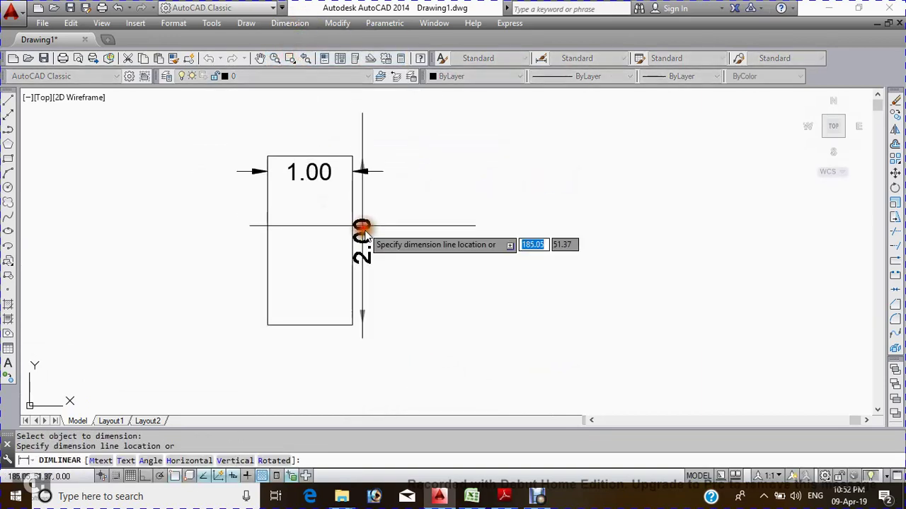
left_click(372, 253)
key("Escape")
left_click(396, 158)
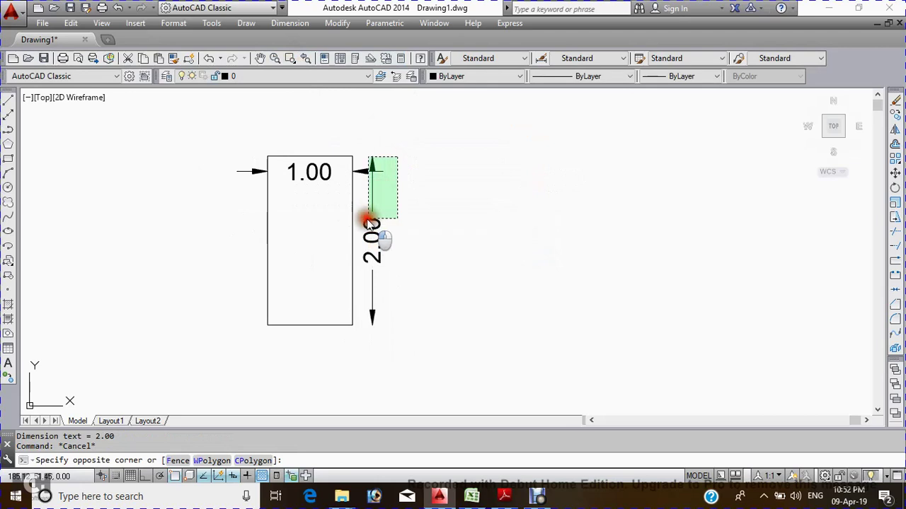
left_click(368, 219)
key("Delete")
scroll(359, 172, "down", 2)
middle_click_drag(277, 229, 295, 170)
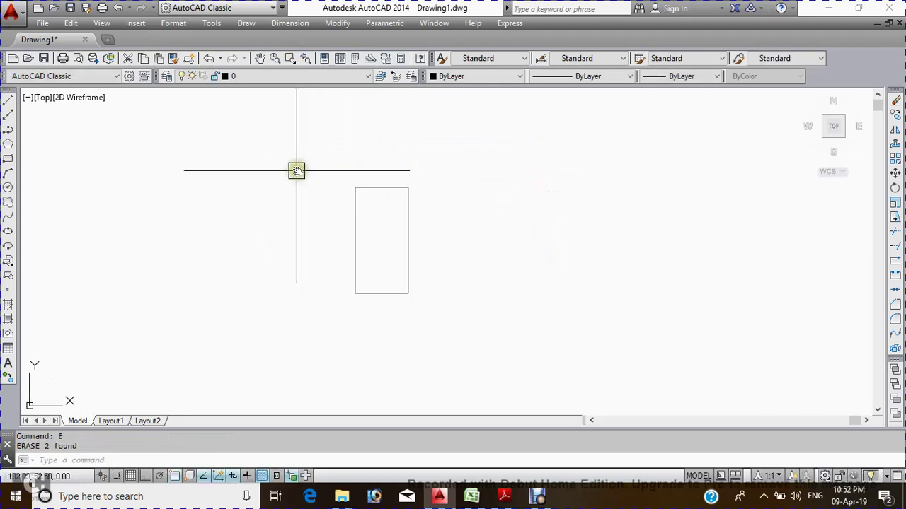
left_click(295, 169)
left_click(423, 319)
key("Escape")
left_click(418, 222)
left_click(380, 251)
key("Escape")
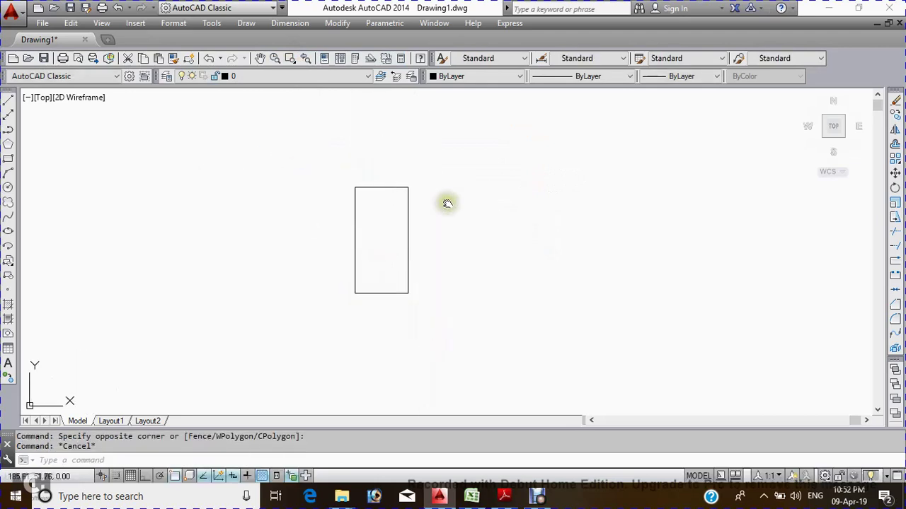
left_click(446, 202)
left_click(379, 247)
Erase the tall rectangle and clear any leftover commands.
type("e")
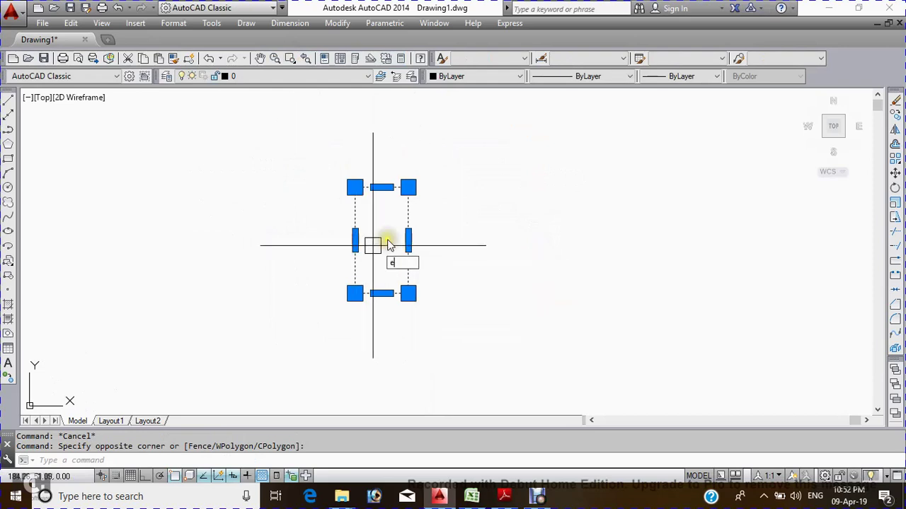
key("Return")
key("Escape")
type("c")
key("Return")
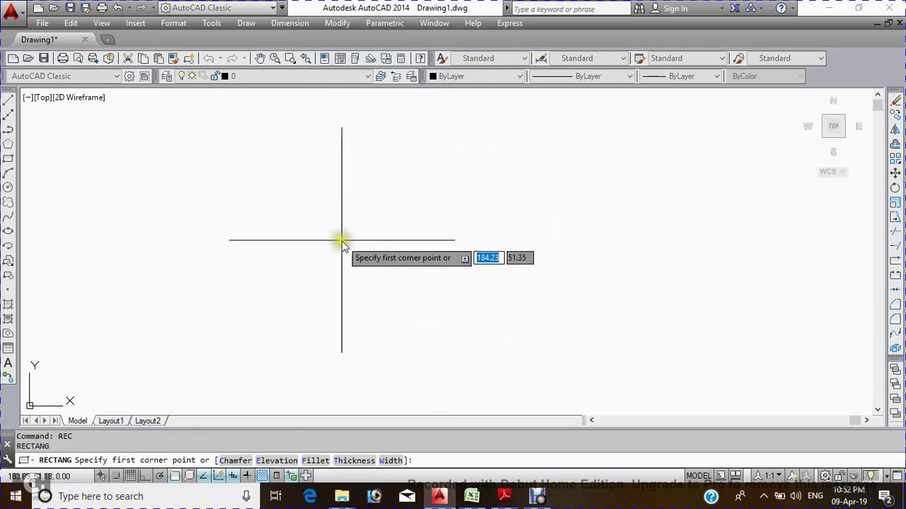
key("Escape")
Pan and zoom to bring the wide rectangle and sketch lines into view.
middle_click_drag(443, 243, 354, 243)
scroll(188, 269, "down", 3)
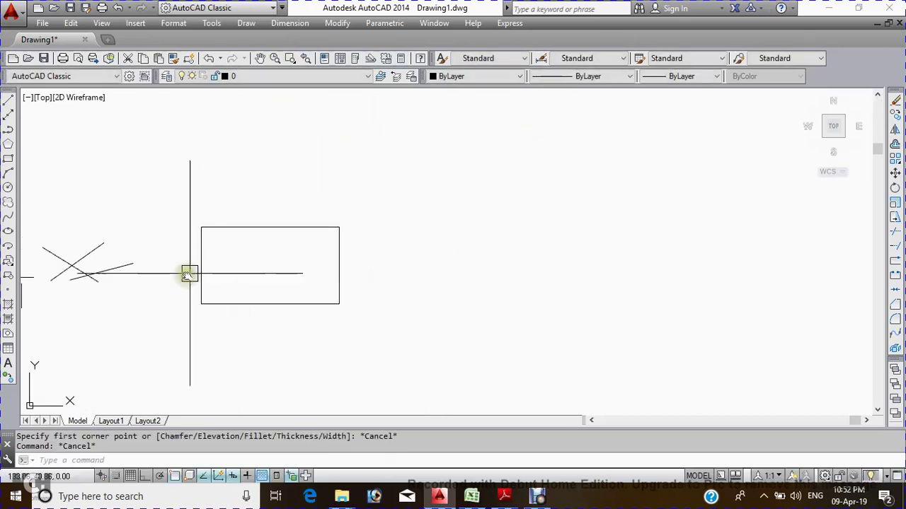
middle_click_drag(188, 269, 285, 262)
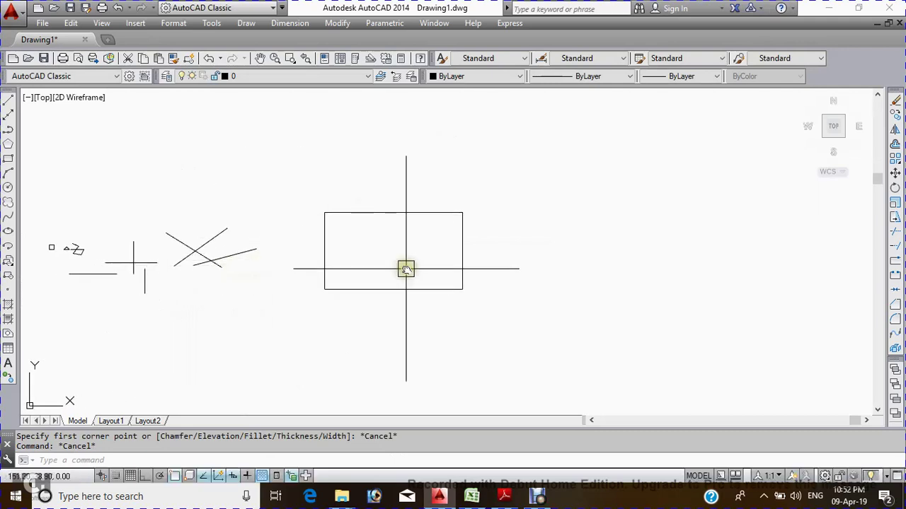
middle_click_drag(404, 267, 363, 255)
left_click(358, 236)
key("Escape")
middle_click_drag(446, 232, 372, 241)
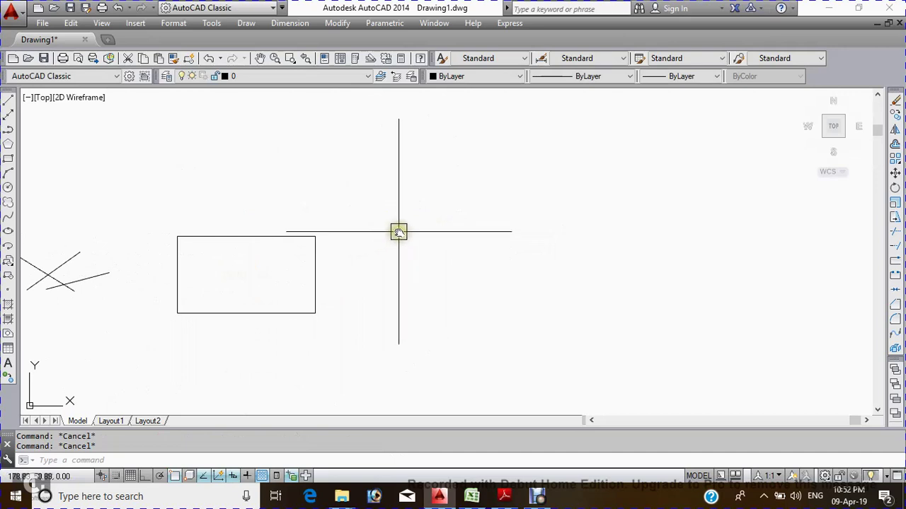
type("rec")
key("Return")
key("Escape")
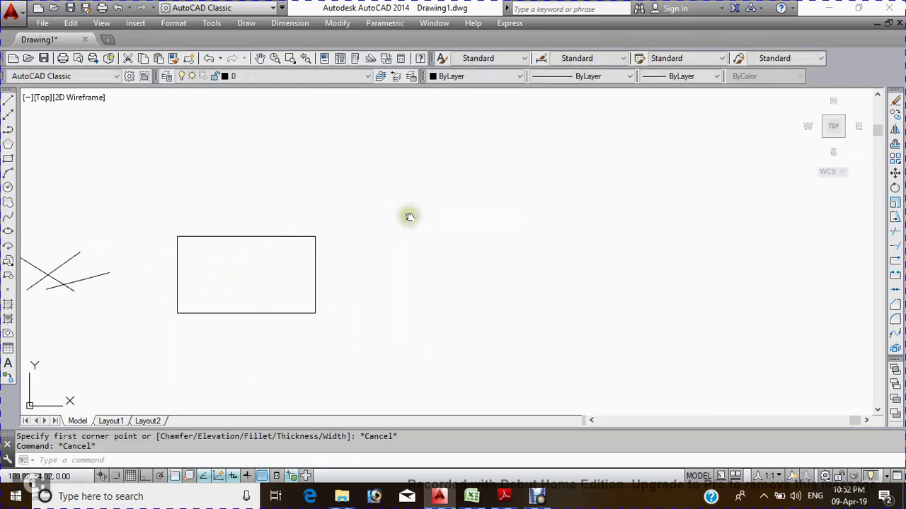
key("Escape")
Draw a 5 by 4 rectangle from a picked corner using relative corner @5,4.
key("Return")
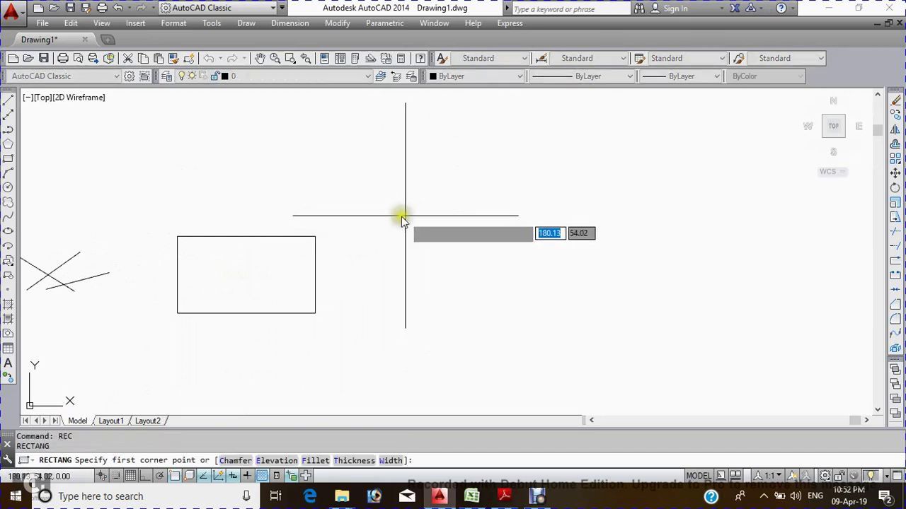
left_click(399, 177)
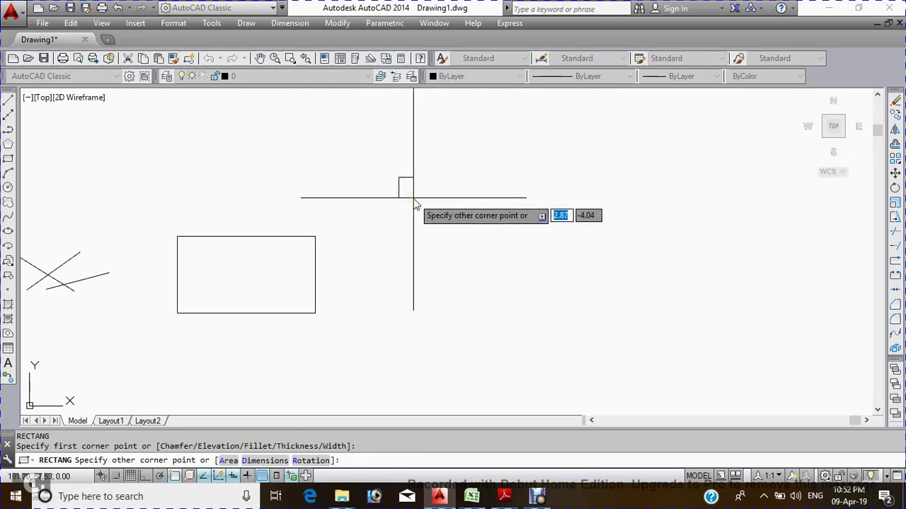
key("F8")
type("5")
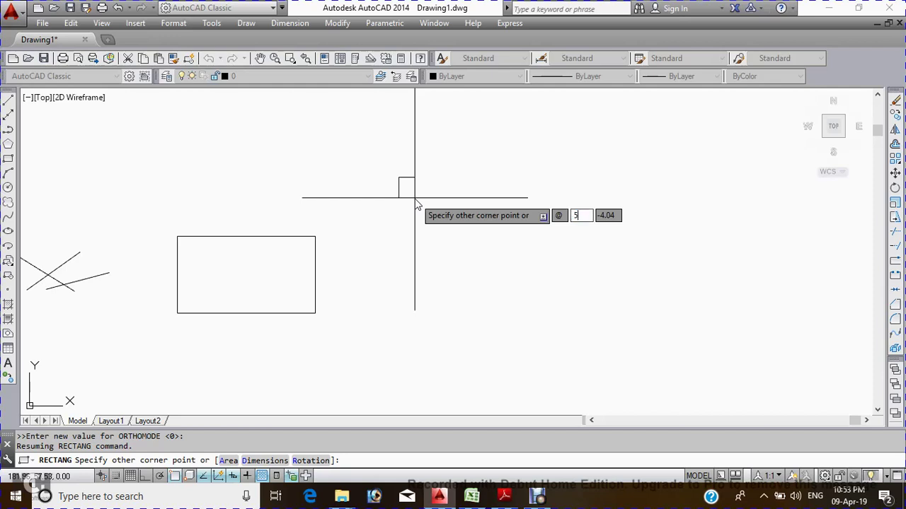
key("Tab")
type("4")
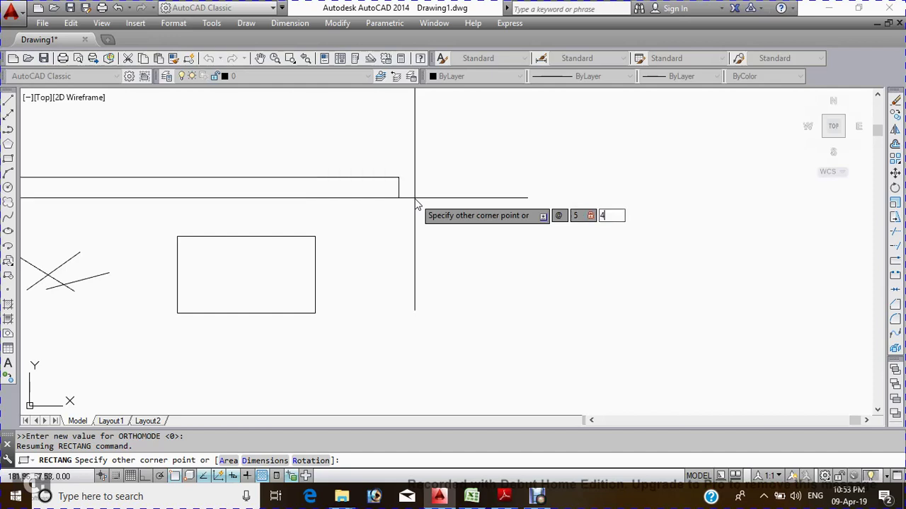
key("Return")
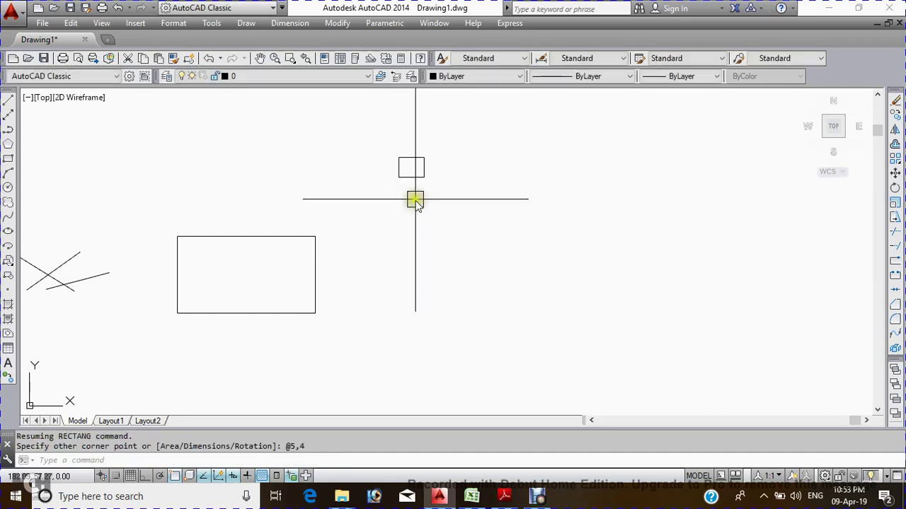
scroll(415, 196, "up", 4)
middle_click_drag(417, 188, 416, 288)
key("Escape")
key("Escape")
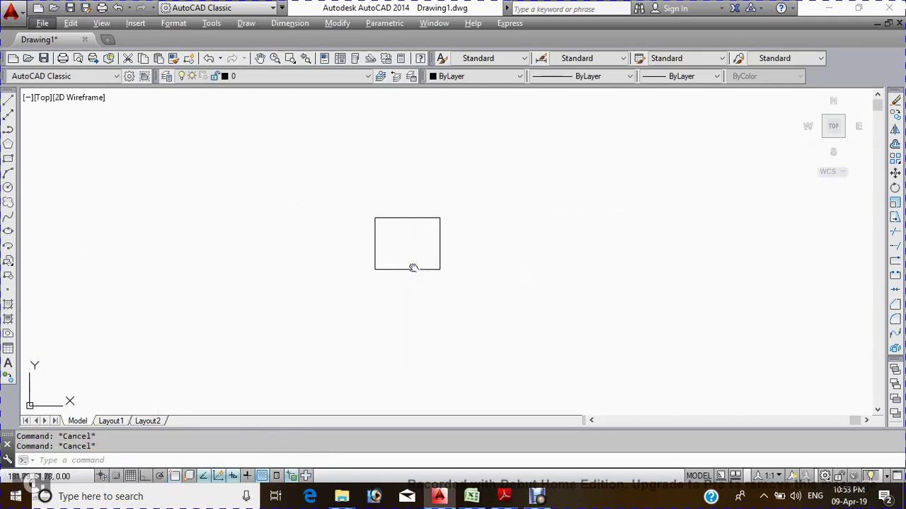
Add a 5.00 linear dimension above the rectangle's top edge with DLI.
type("dli")
key("Return")
Add a 4.00 vertical dimension to the right of the rectangle.
key("Return")
scroll(413, 229, "up", 2)
left_click(411, 215)
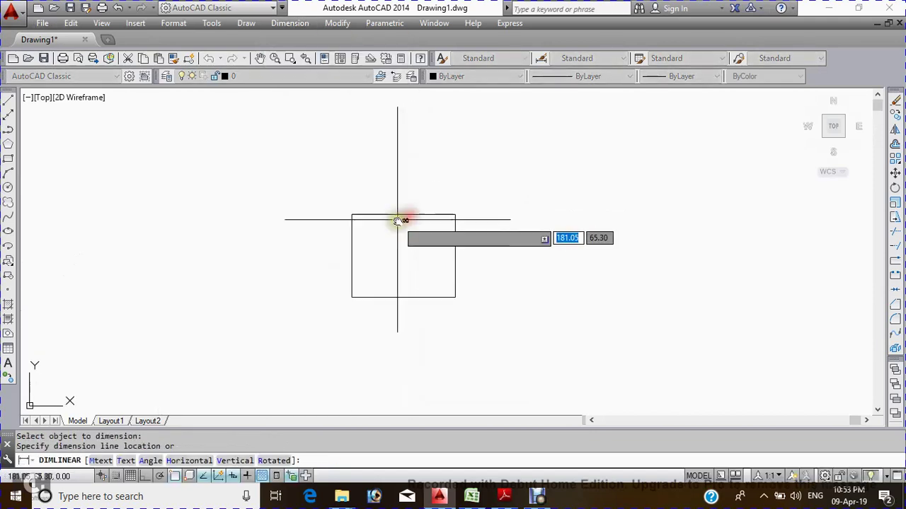
scroll(399, 222, "up", 2)
left_click(396, 222)
key("Return")
key("Return")
left_click(499, 262)
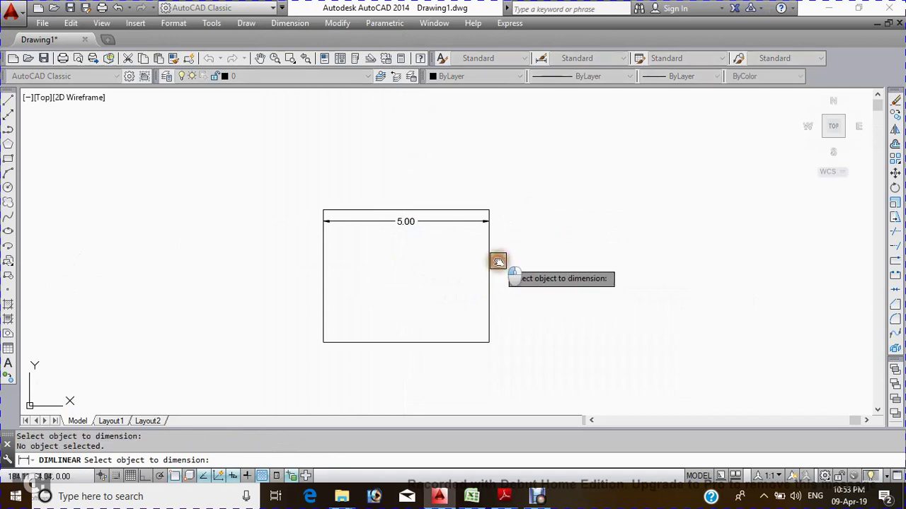
left_click(488, 263)
left_click(500, 265)
scroll(397, 266, "down", 2)
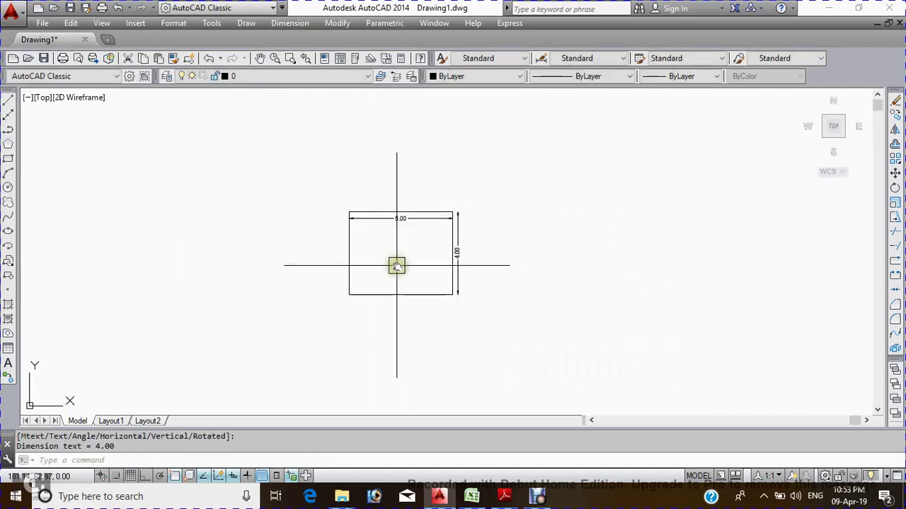
key("Escape")
scroll(303, 234, "down", 2)
key("Escape")
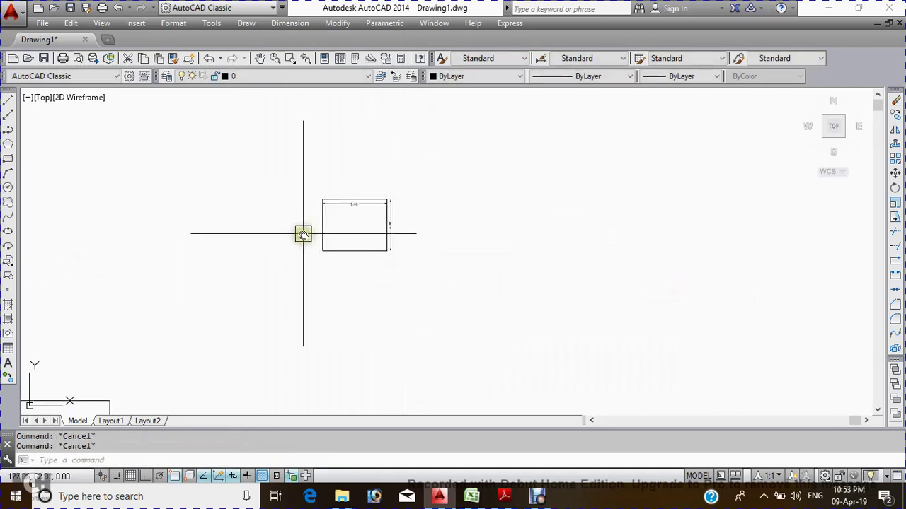
Shift the dimensioned rectangle to the left in the view.
middle_click_drag(314, 219, 270, 196)
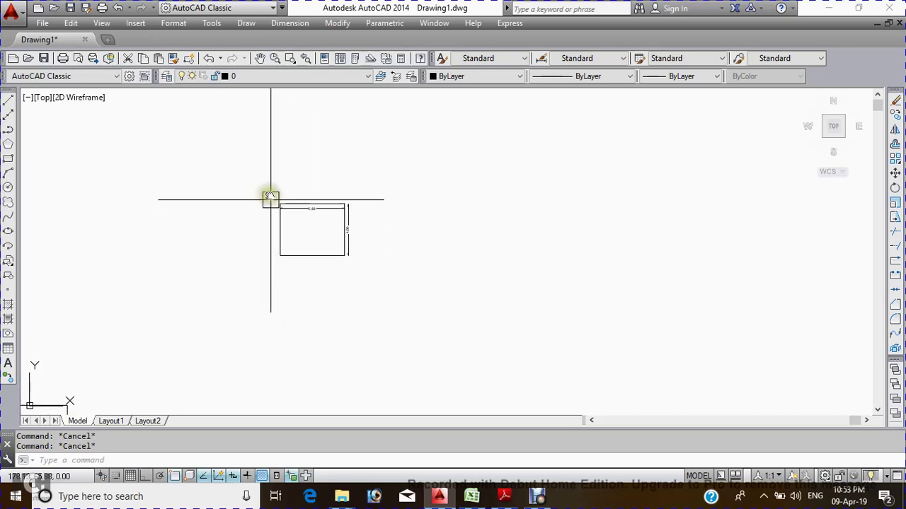
scroll(283, 204, "down", 2)
scroll(304, 206, "up", 4)
left_click(351, 289)
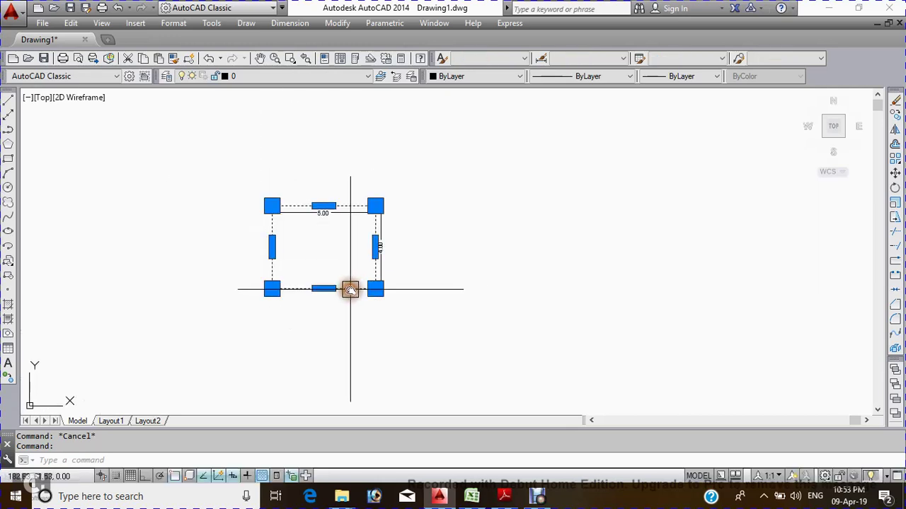
key("Escape")
middle_click_drag(471, 213, 415, 202)
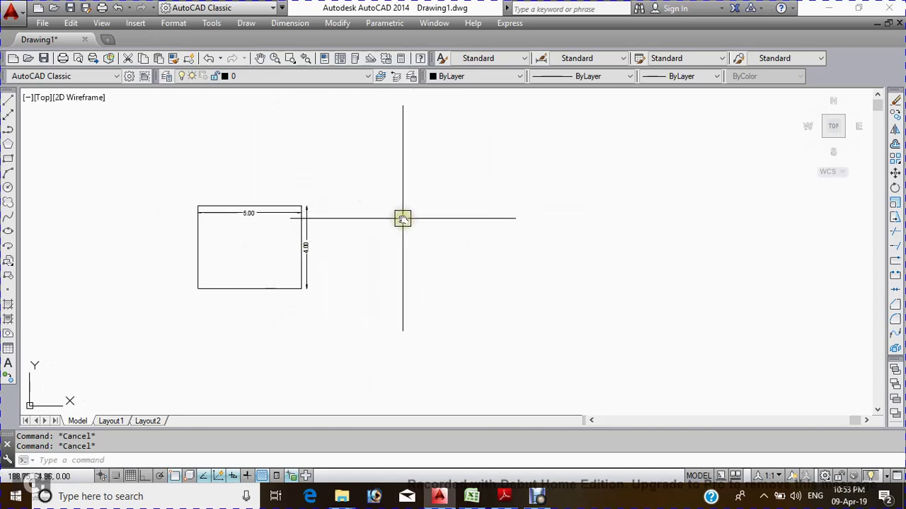
Draw a 1 by 1 square beside the dimensioned rectangle using @1,1.
type("rec")
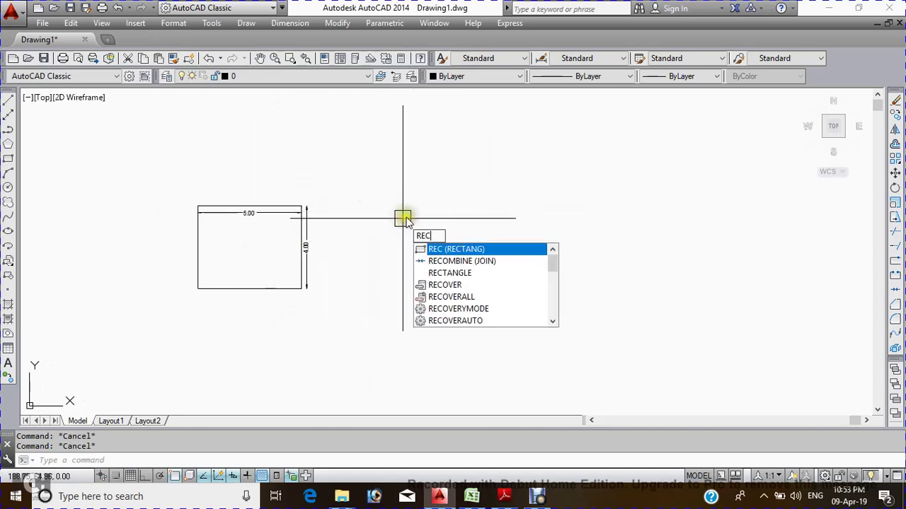
key("Return")
left_click(442, 187)
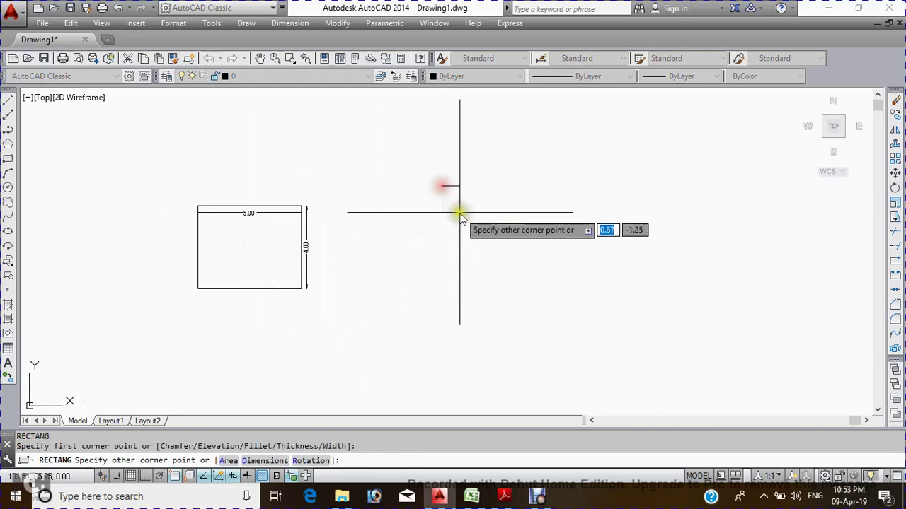
key("F8")
type("@1")
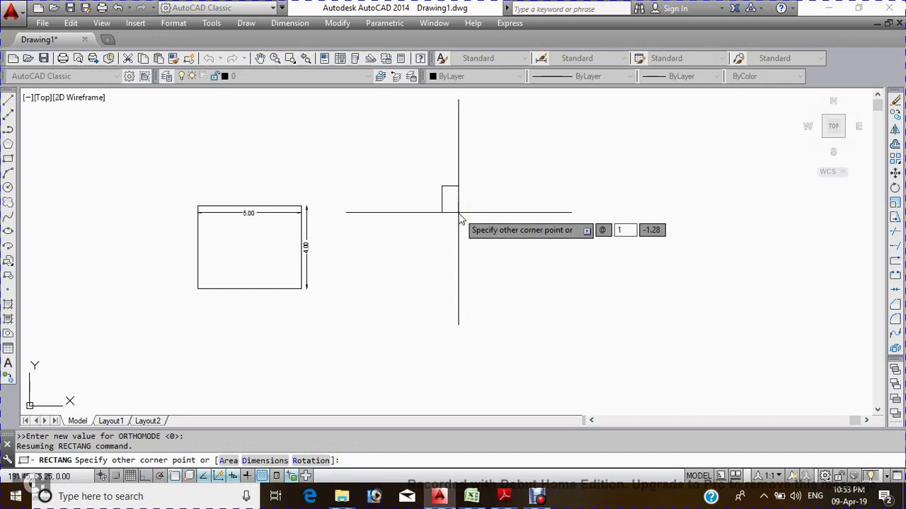
key("Tab")
type("1")
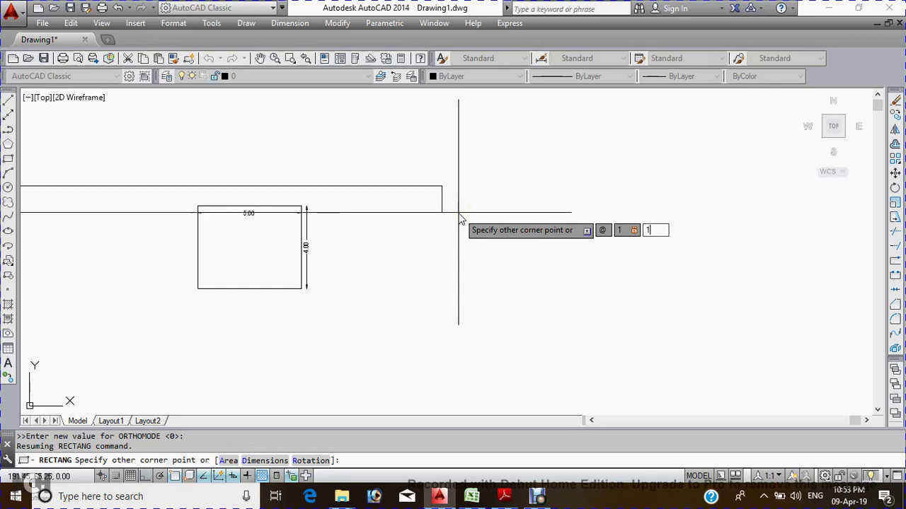
key("Return")
key("Escape")
Dimension the square's top edge with a horizontal 1.00 linear dimension.
scroll(420, 161, "up", 2)
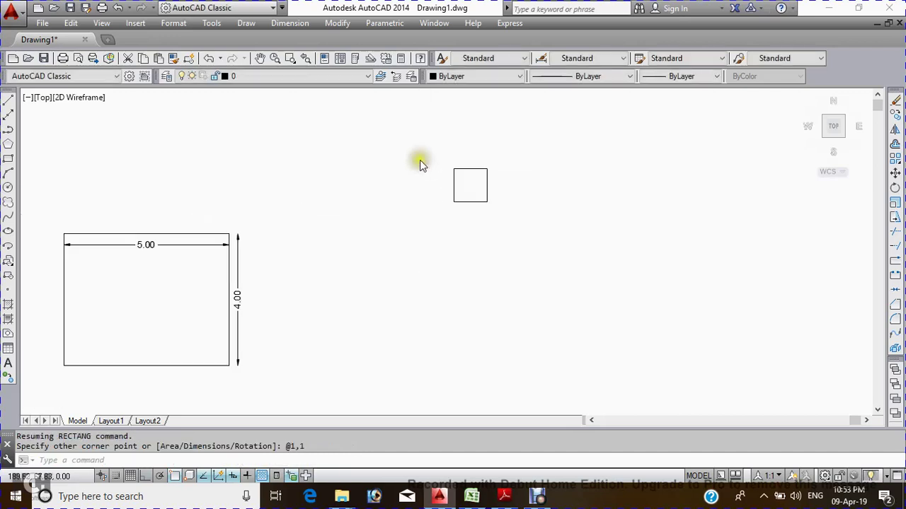
scroll(502, 215, "up", 2)
key("alt+n")
key("l")
key("Return")
left_click(515, 175)
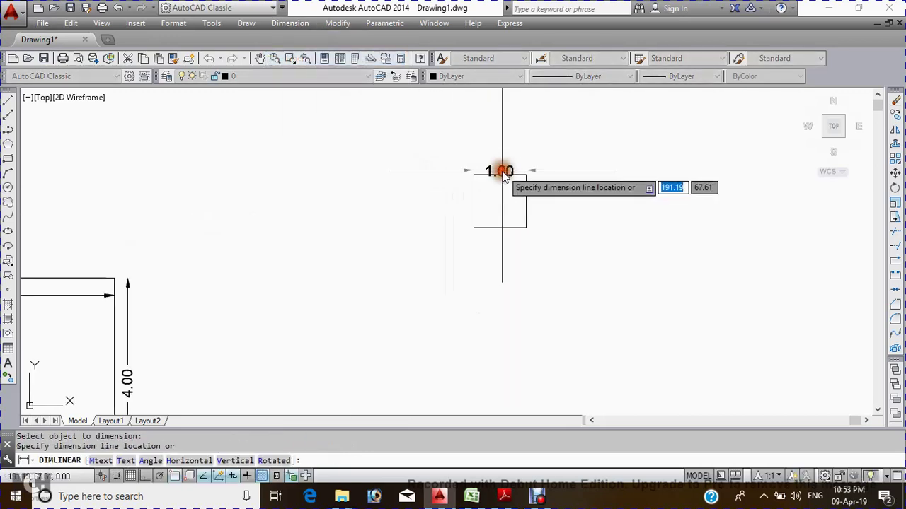
scroll(499, 193, "up", 4)
left_click(498, 193)
Add a vertical 1.00 dimension beside the square's right edge.
key("Return")
key("Return")
left_click(559, 255)
left_click(584, 251)
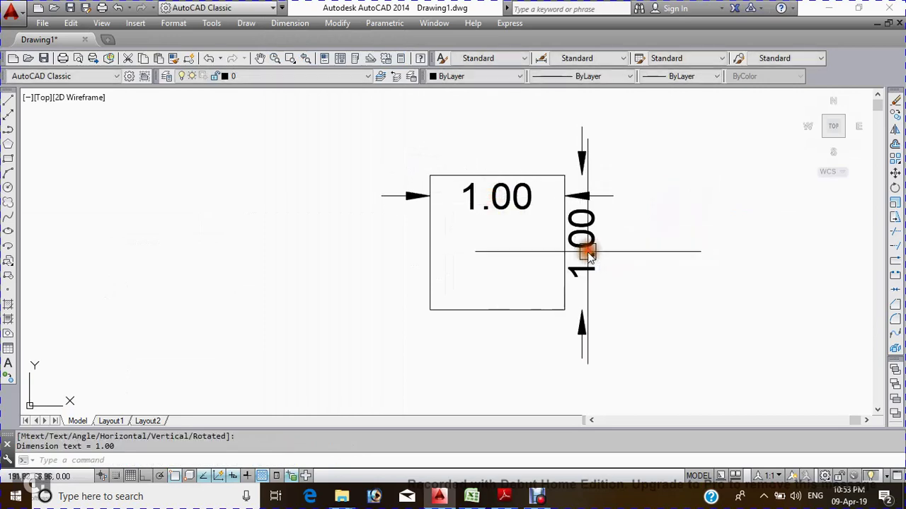
scroll(420, 255, "down", 6)
mouse_move(421, 276)
middle_mouse_down()
mouse_move(397, 259)
mouse_move(397, 273)
middle_mouse_up()
key("Escape")
key("Escape")
left_click(325, 253)
key("Escape")
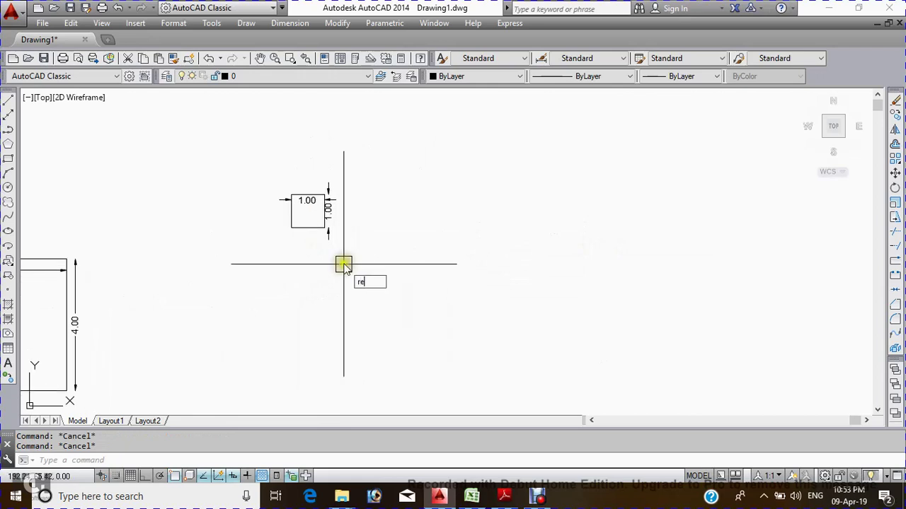
Draw three overlapping practice rectangles with RECTANG.
key("Return")
left_click(431, 204)
left_click(557, 278)
key("Return")
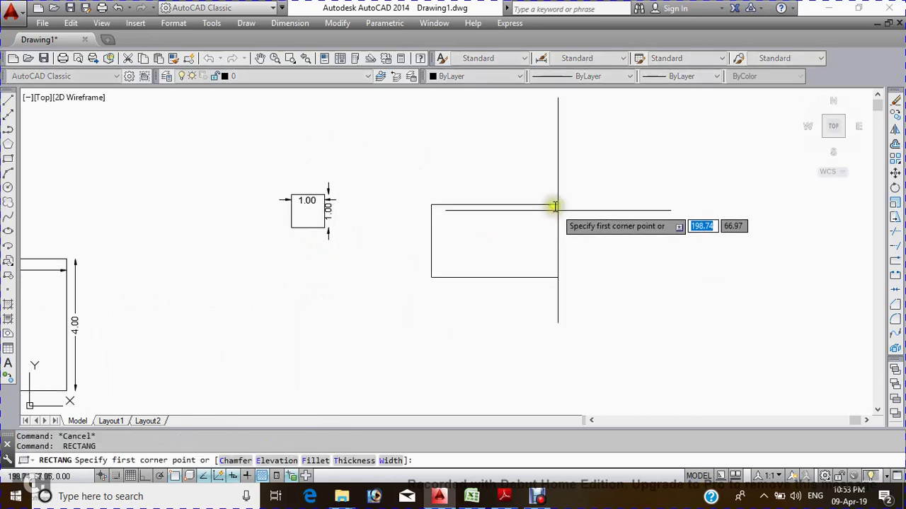
left_click(549, 203)
left_click(479, 120)
key("Escape")
key("Escape")
middle_click_drag(568, 169, 470, 208)
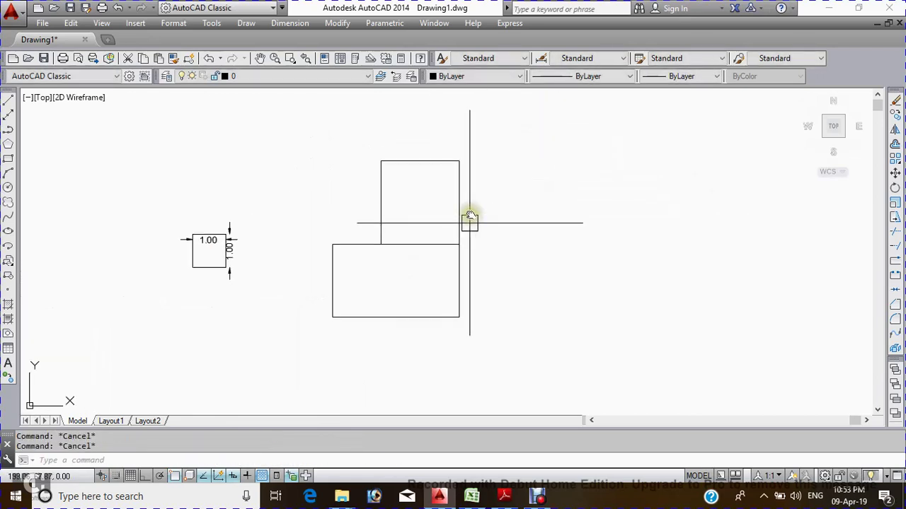
key("Return")
left_click(459, 159)
left_click(565, 275)
key("Escape")
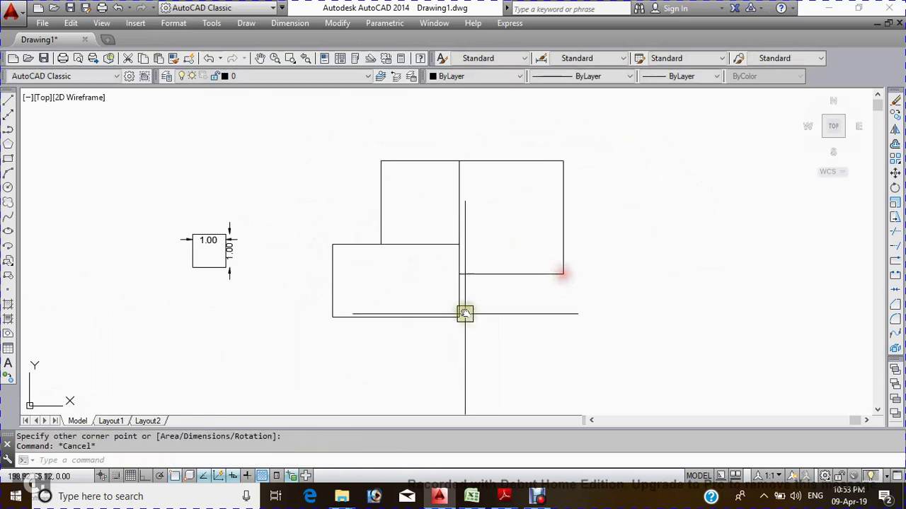
key("Escape")
scroll(515, 166, "down", 2)
scroll(484, 260, "down", 2)
Draw a large rectangle with REC, then select it and erase it.
type("rec")
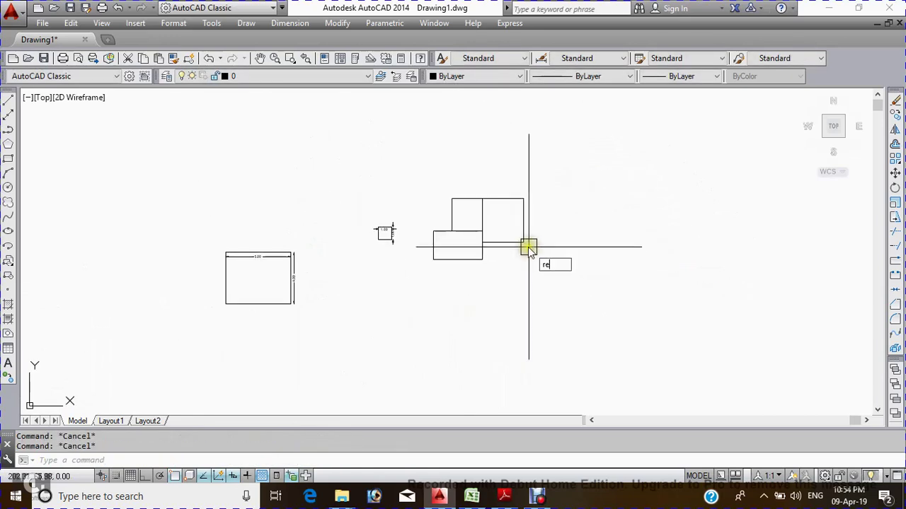
key("Return")
left_click(580, 148)
left_click(456, 291)
key("Escape")
key("Escape")
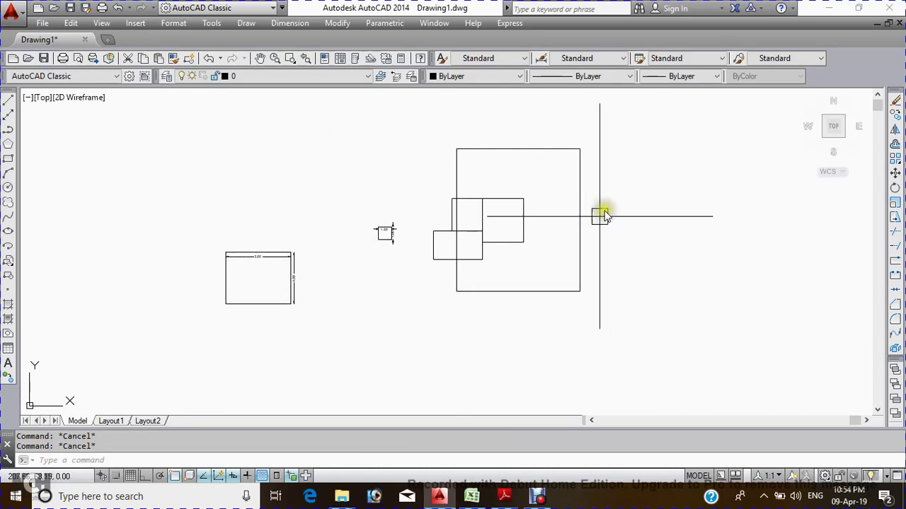
left_click(549, 288)
left_click(542, 281)
type("e")
key("Return")
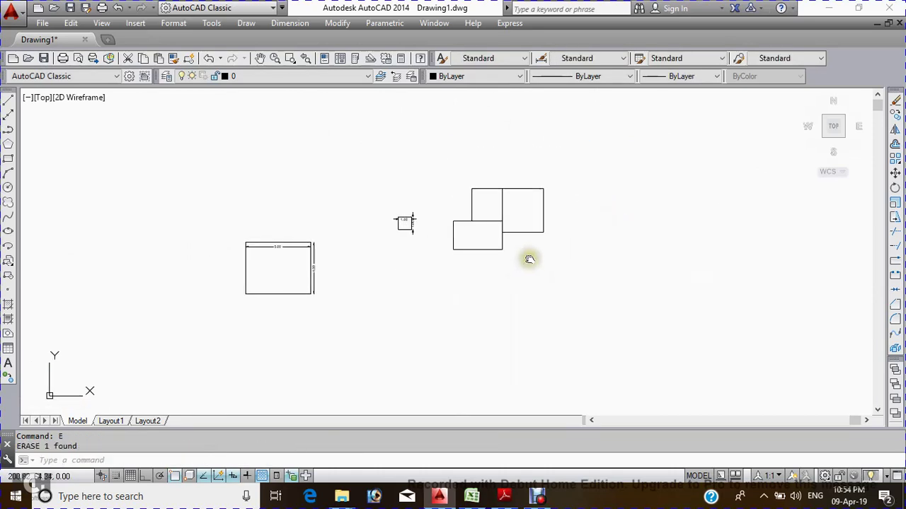
Erase the dimensioned rectangle, 1×1 square and leftover rectangles using a crossing window.
scroll(530, 259, "down", 2)
scroll(489, 273, "down", 2)
key("Escape")
left_click(578, 197)
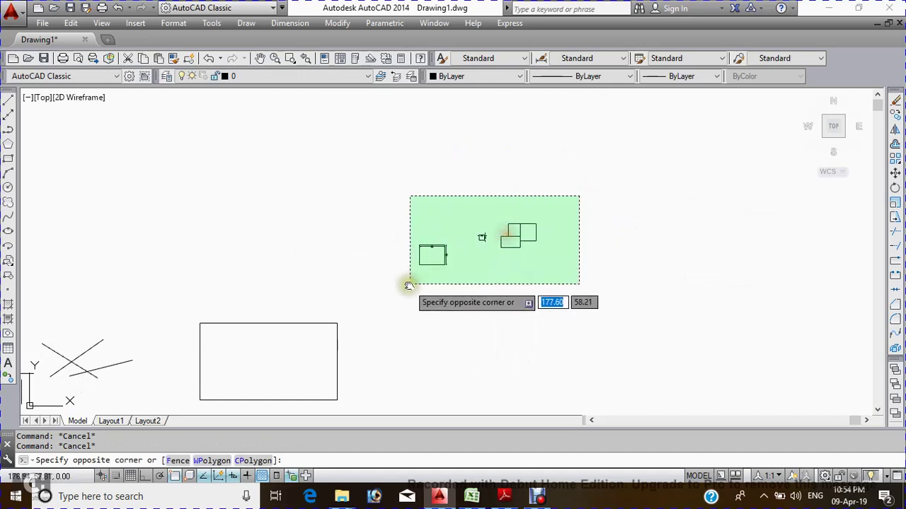
left_click(409, 283)
type("e")
key("Return")
left_click(443, 285)
key("Escape")
middle_click_drag(414, 264, 384, 247)
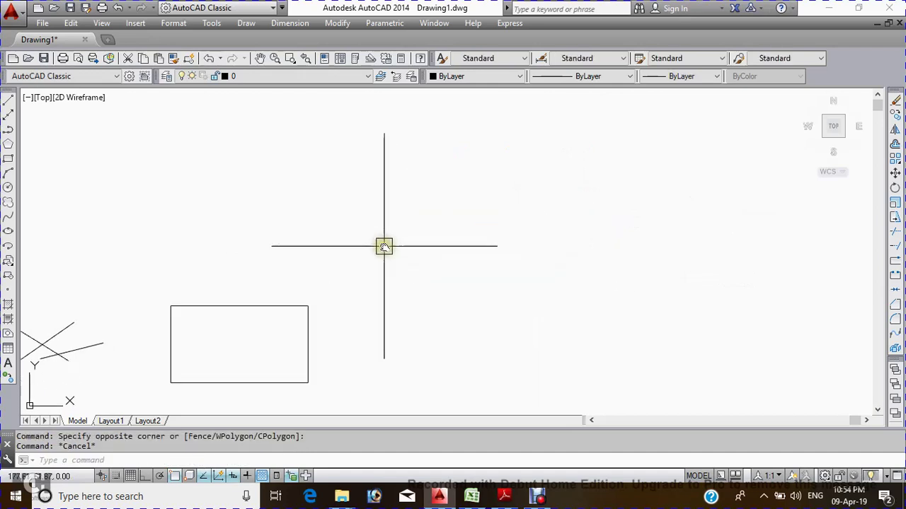
key("Escape")
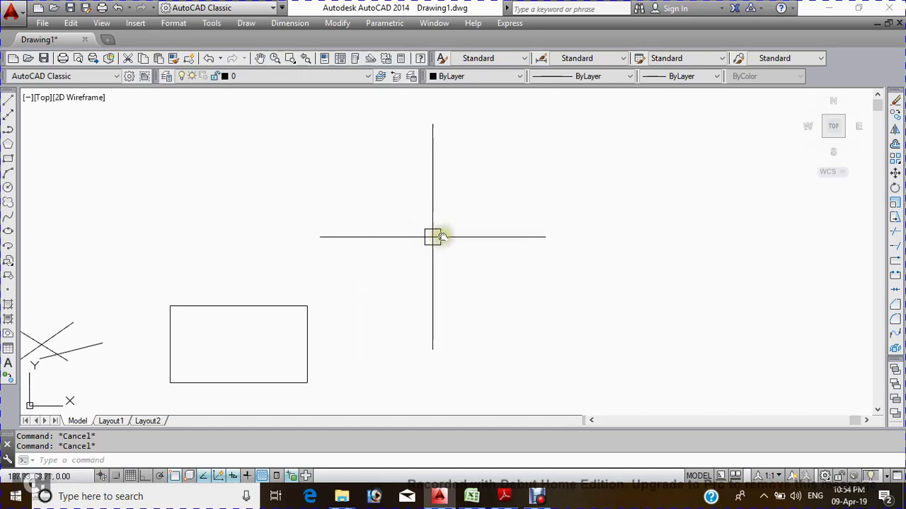
middle_click_drag(433, 237, 375, 244)
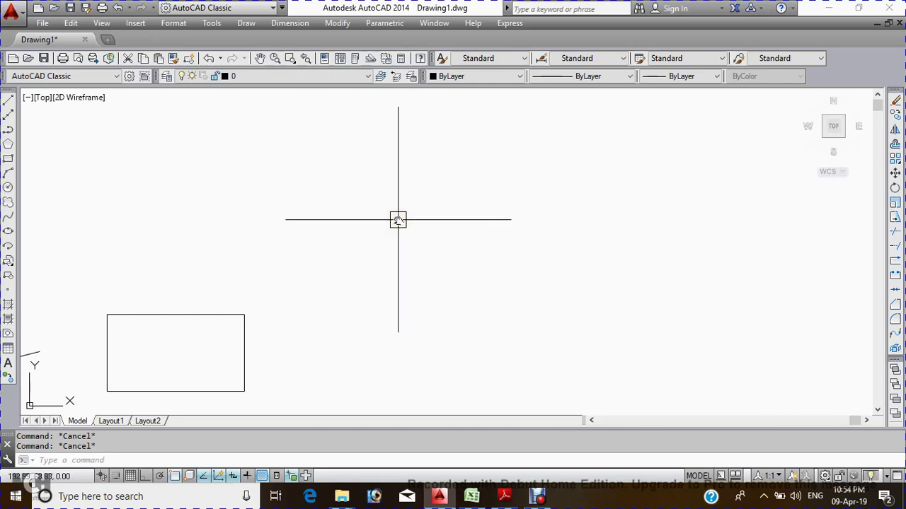
middle_click_drag(397, 217, 391, 215)
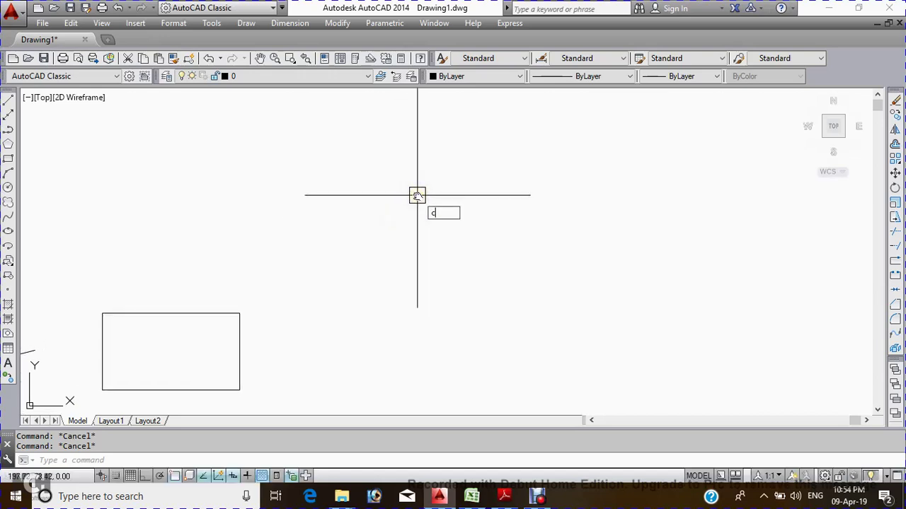
Draw a radius-1 circle with Ortho on, centred above and right of the rectangle.
key("Return")
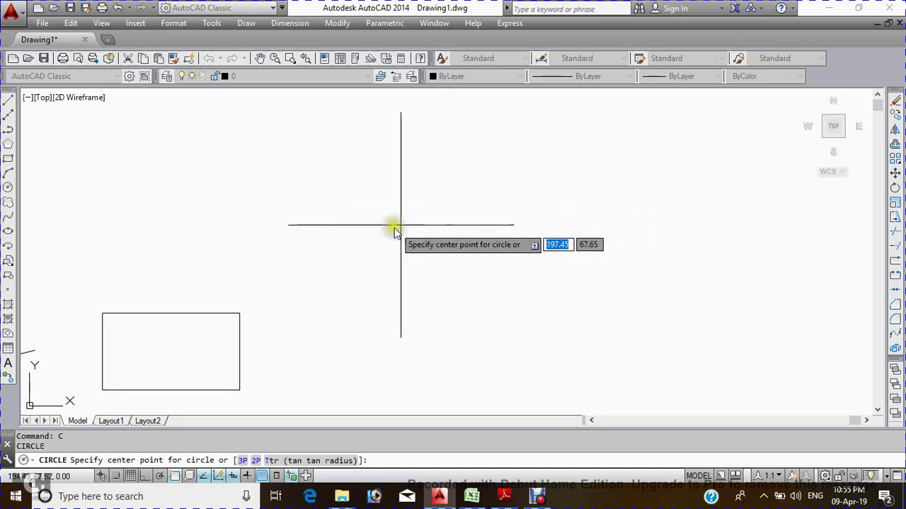
left_click(421, 204)
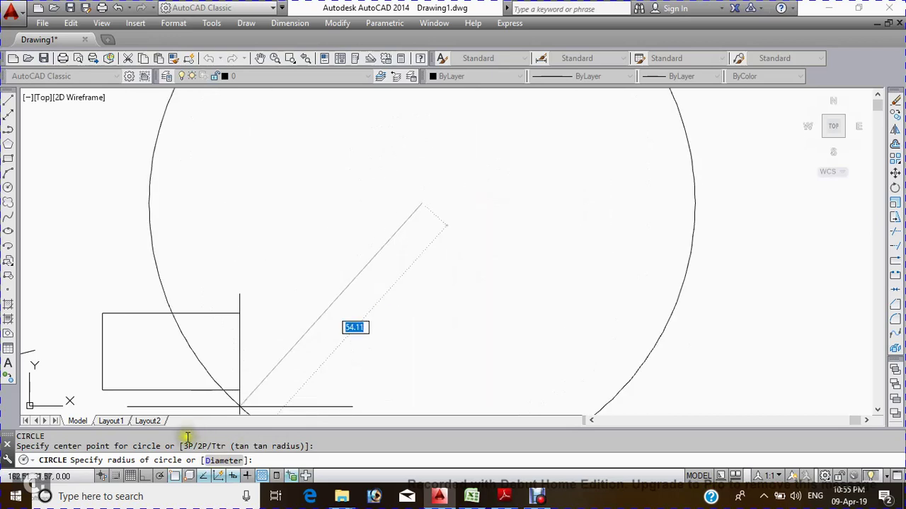
left_click(145, 476)
type("1")
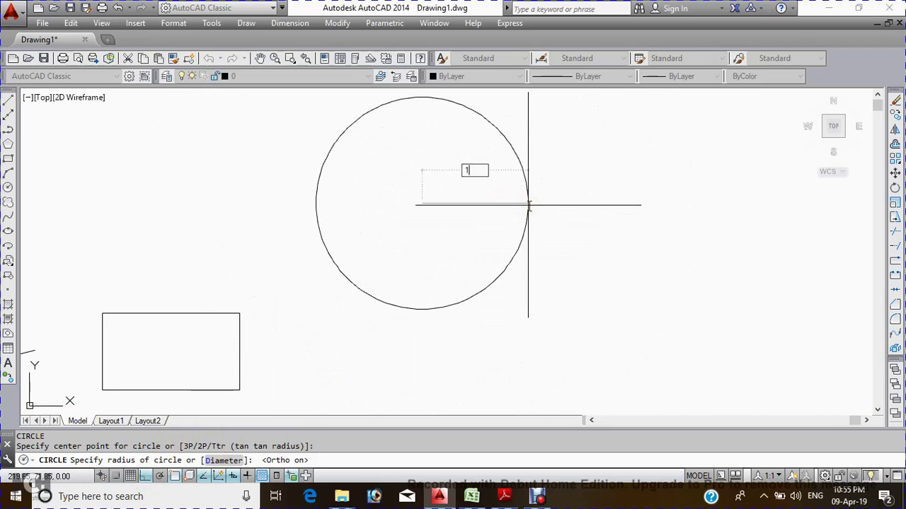
key("Return")
scroll(396, 208, "up", 5)
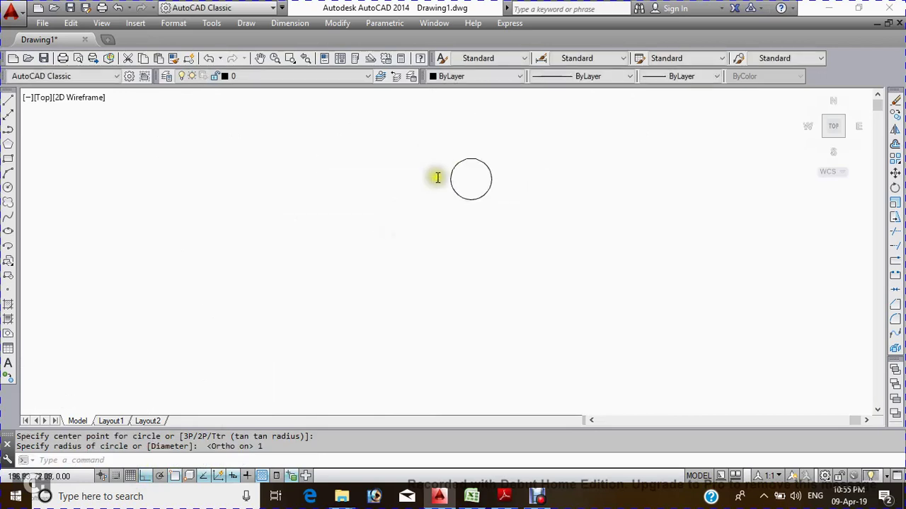
scroll(459, 178, "up", 5)
middle_click_drag(492, 182, 384, 212)
key("alt+n")
key("l")
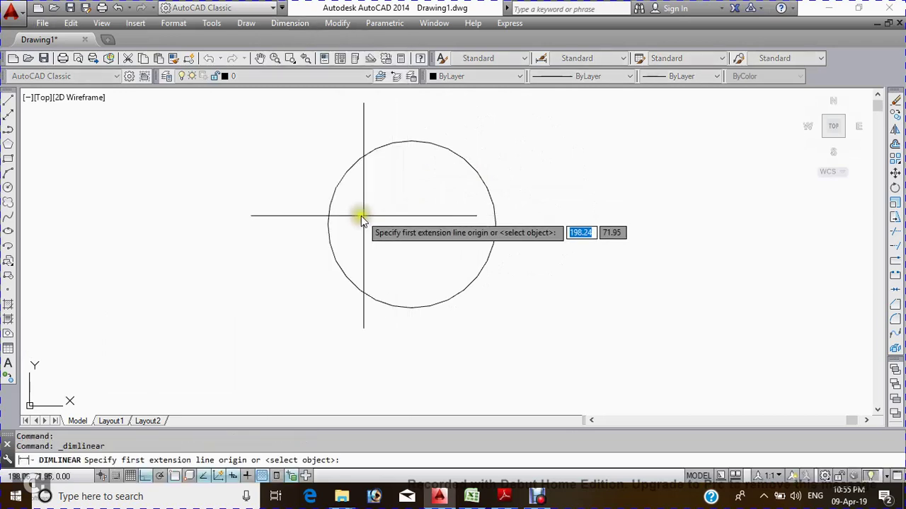
left_click(328, 226)
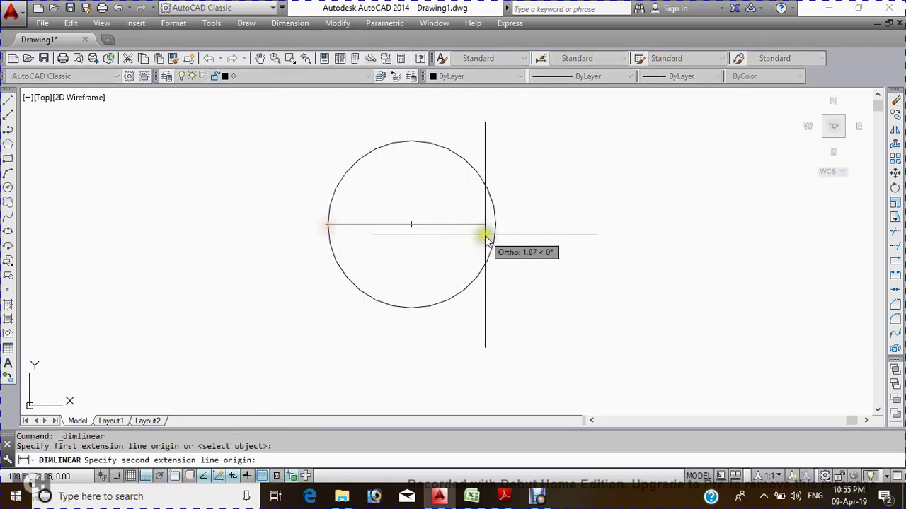
left_click(496, 228)
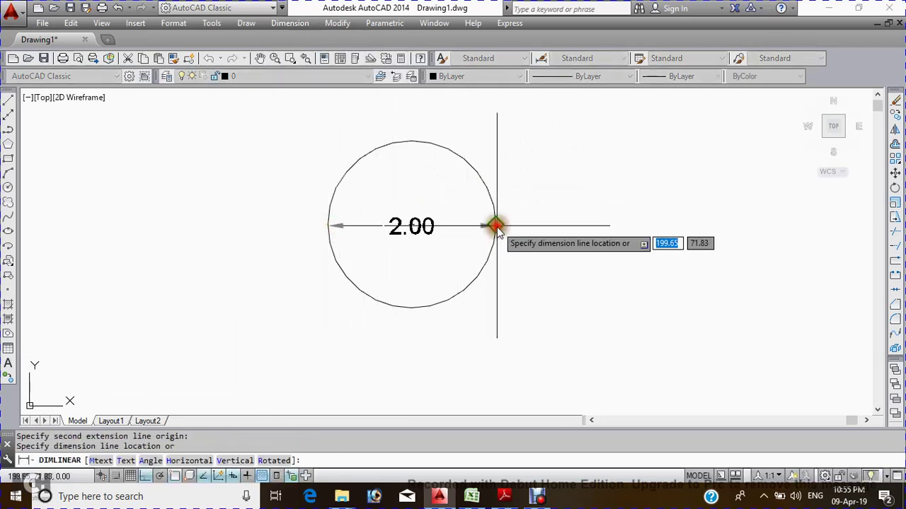
left_click(466, 332)
middle_click_drag(466, 332, 407, 310)
key("Escape")
key("Escape")
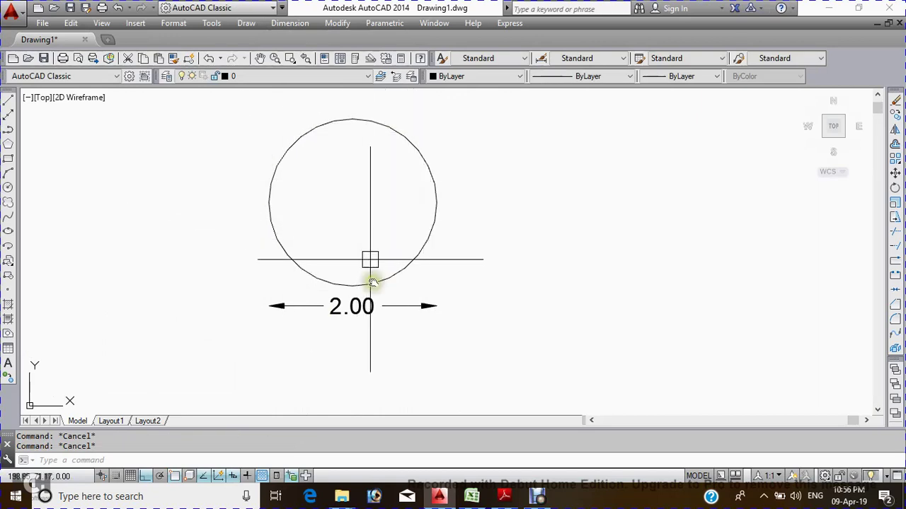
left_click(415, 306)
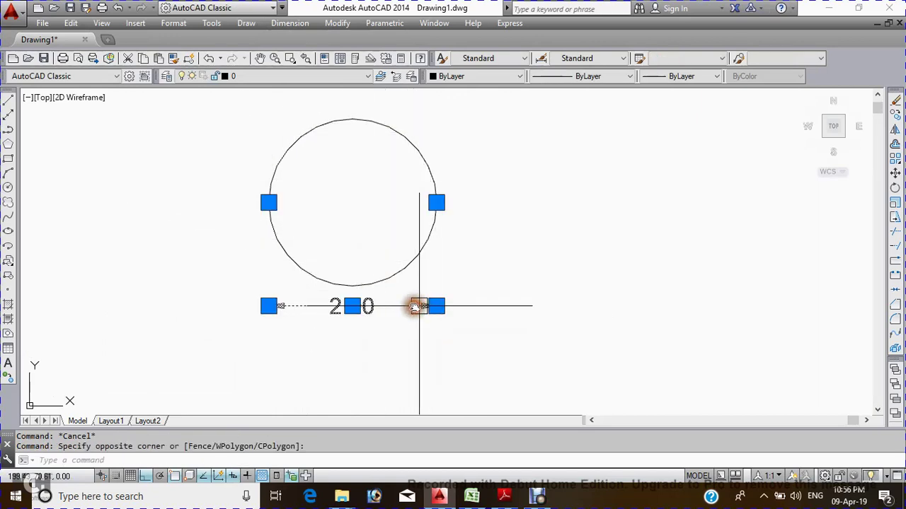
type("E")
key("Return")
middle_click_drag(358, 304, 364, 269)
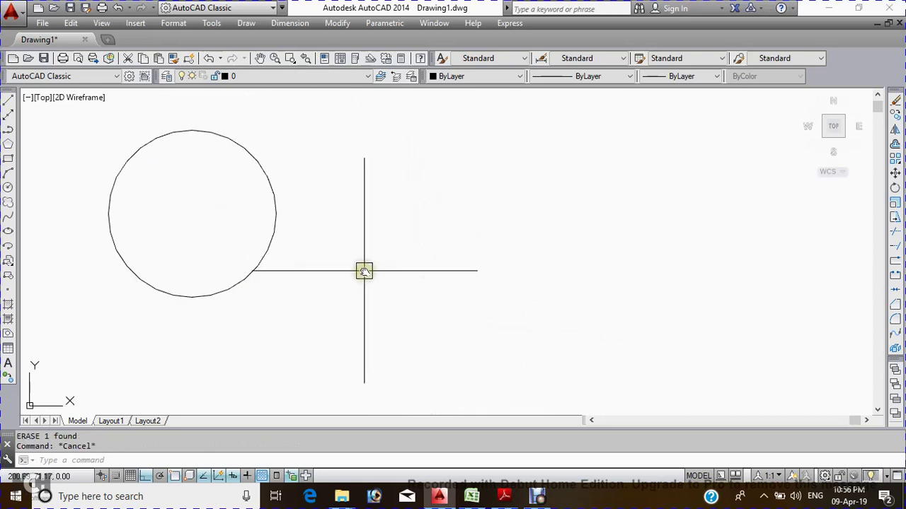
scroll(362, 282, "down", 2)
Draw a second circle using the Diameter option with value 2, right of the first circle.
type("c")
key("Return")
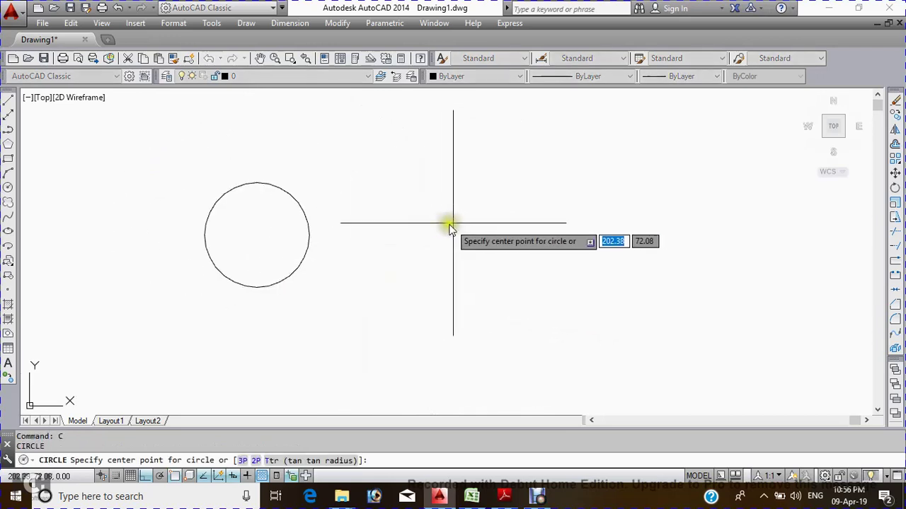
left_click(439, 221)
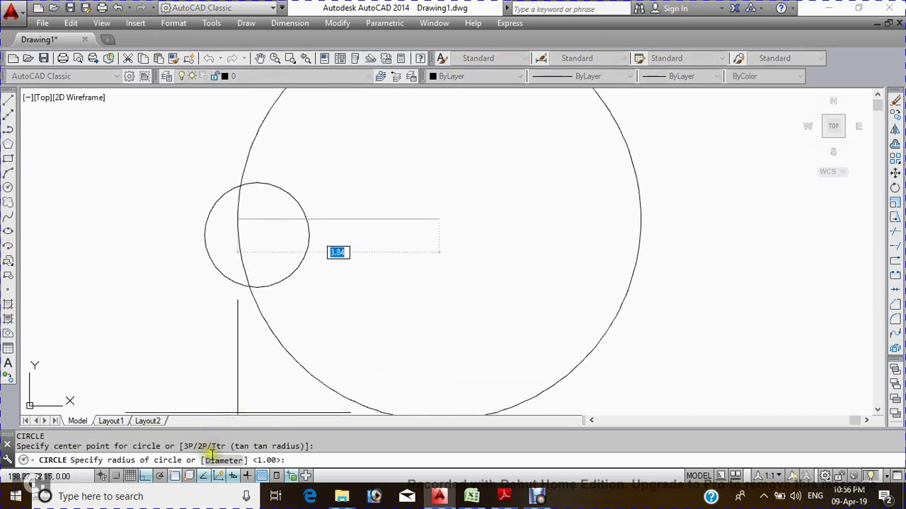
type("d")
key("Return")
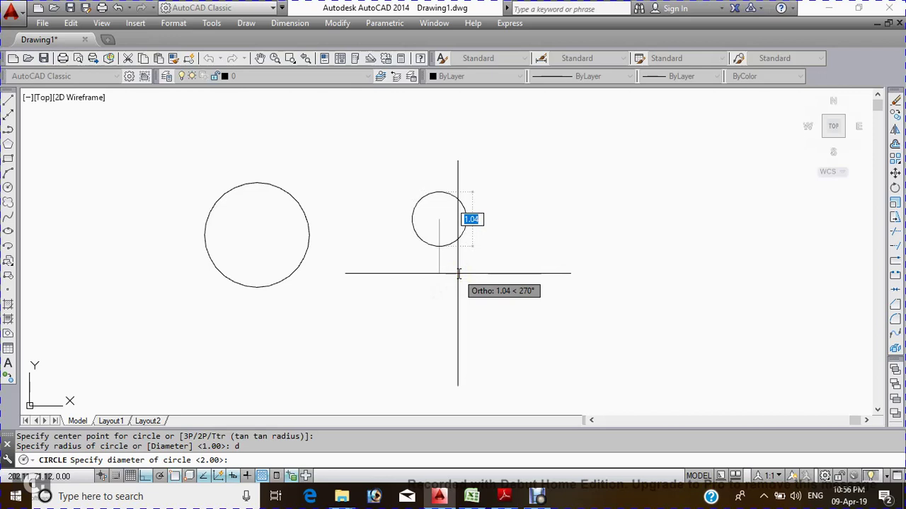
key("Return")
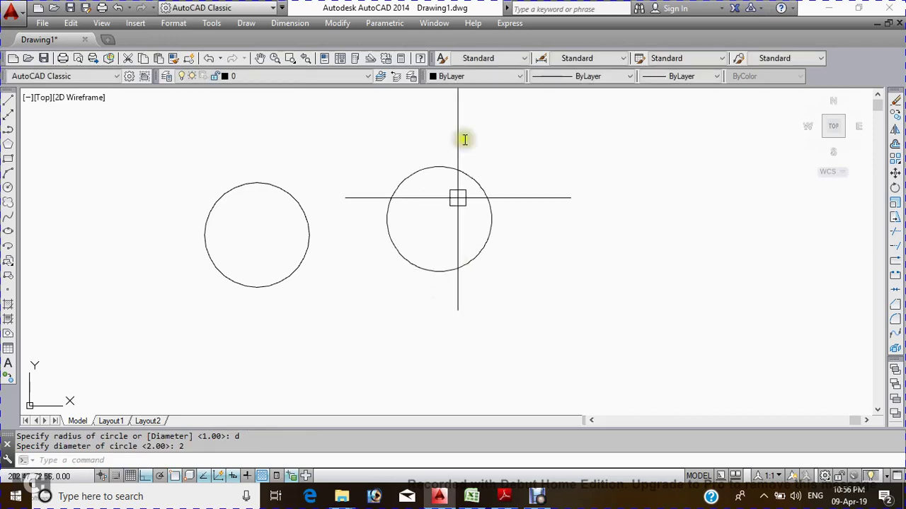
key("Escape")
left_click(493, 215)
left_click(528, 200)
Move the right circle lower with the M command.
left_click(488, 228)
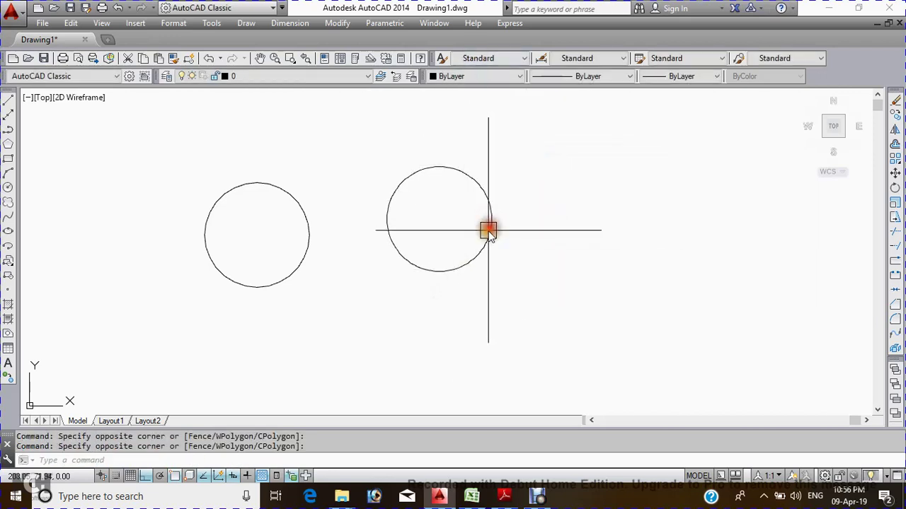
left_click(497, 243)
type("m")
key("Return")
left_click(524, 263)
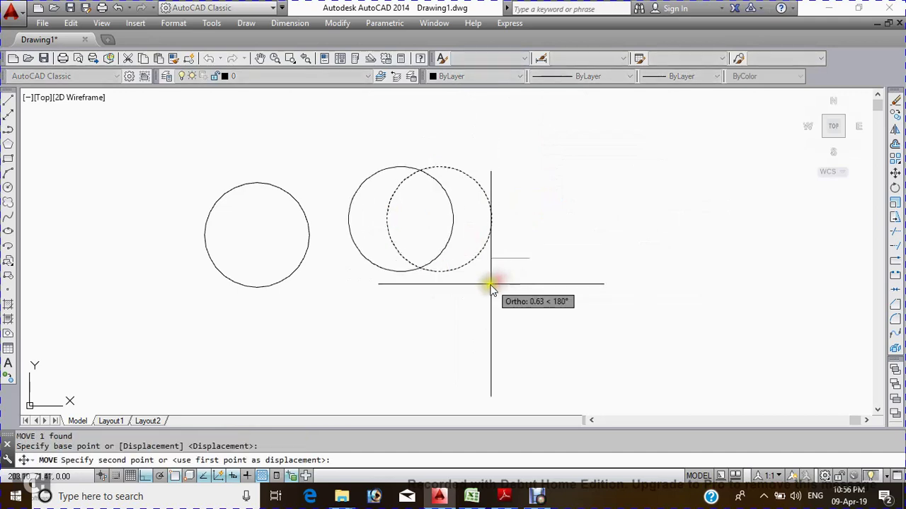
left_click(484, 303)
middle_click_drag(433, 269, 407, 256)
key("Escape")
key("Escape")
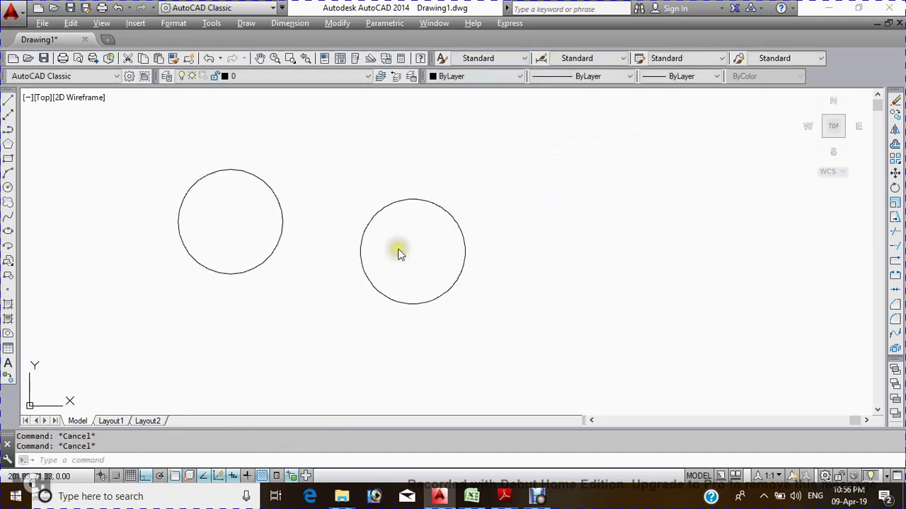
Add a 2.00 linear dimension across the right circle, then erase that dimension.
key("alt+n")
key("l")
left_click(361, 255)
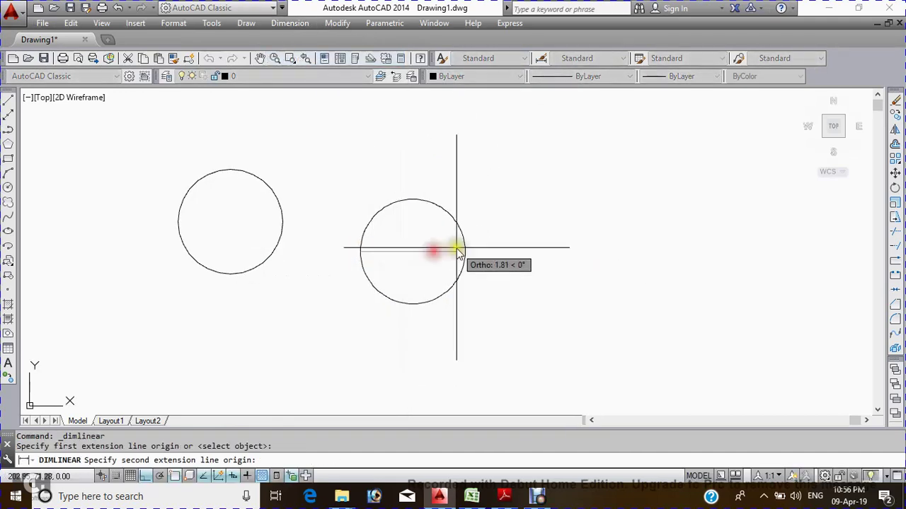
left_click(465, 255)
left_click(448, 256)
scroll(434, 259, "up", 2)
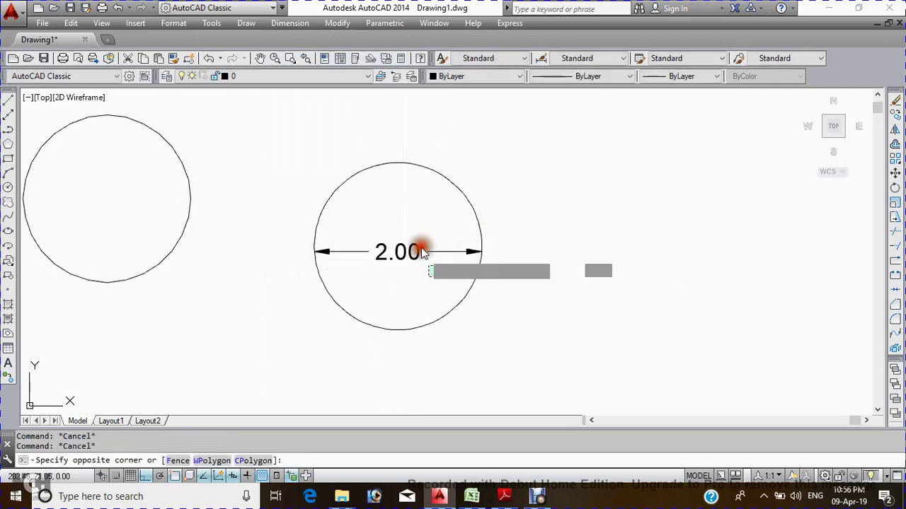
left_click_drag(418, 249, 411, 249)
type("e")
key("Return")
scroll(440, 220, "down", 3)
Recentre the view on the two circles and select the left circle.
left_click(439, 220)
left_click(425, 259)
key("Escape")
scroll(425, 248, "down", 3)
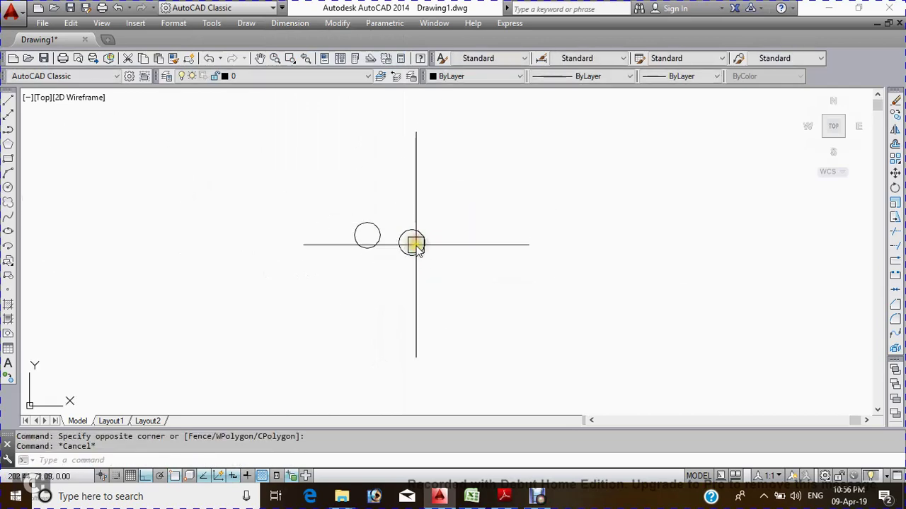
scroll(414, 223, "up", 3)
mouse_move(414, 223)
middle_mouse_down()
mouse_move(423, 234)
mouse_move(356, 220)
mouse_move(410, 216)
mouse_move(399, 262)
middle_mouse_up()
left_click(423, 235)
key("Escape")
key("Escape")
scroll(427, 196, "down", 4)
scroll(431, 208, "up", 2)
scroll(406, 252, "up", 2)
left_click(375, 225)
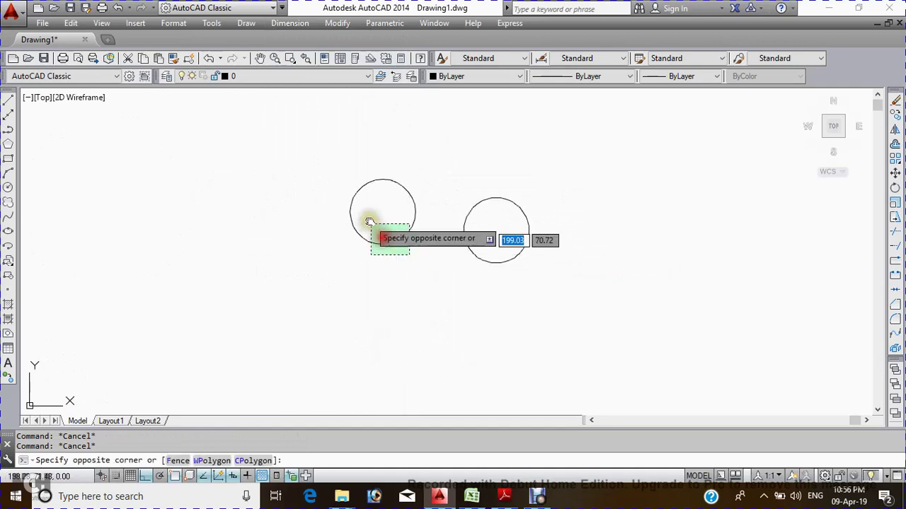
key("Escape")
left_click(378, 224)
left_click(378, 224)
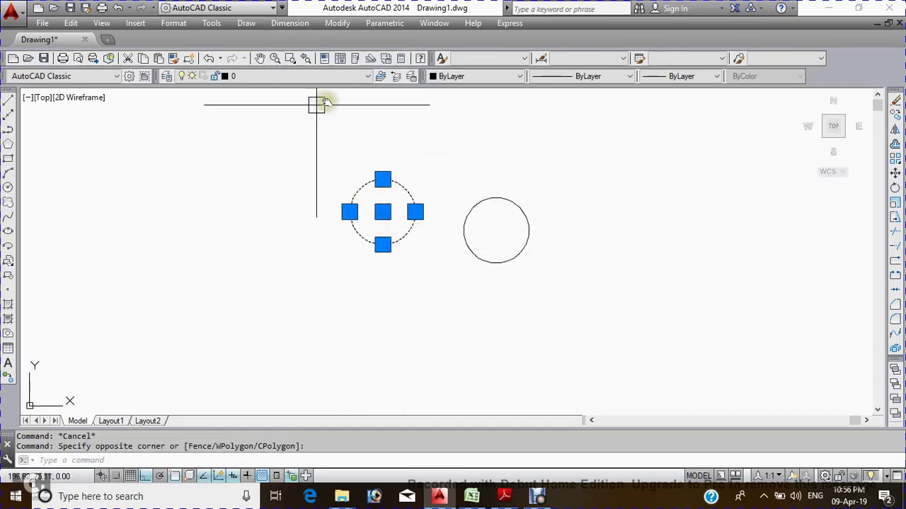
Check the Layer list for the left circle unchanged, then open the Color Control dropdown.
left_click(295, 77)
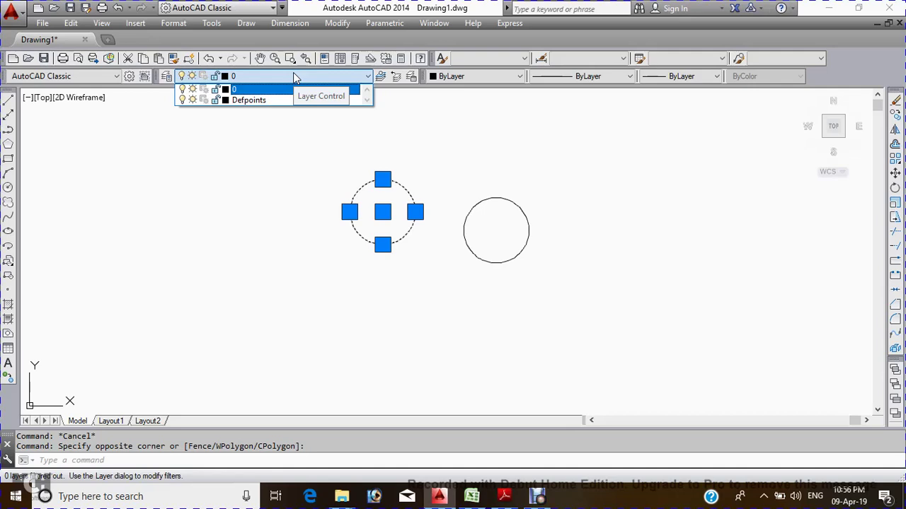
left_click(296, 78)
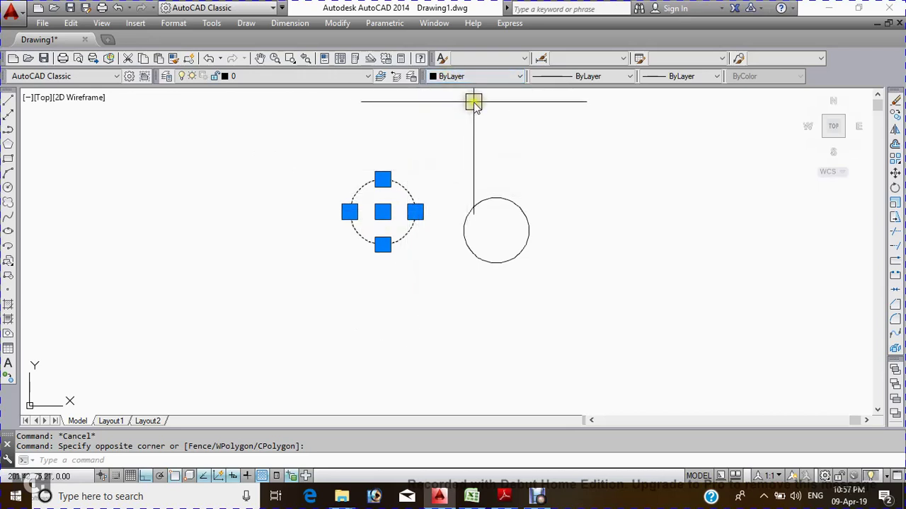
left_click(506, 78)
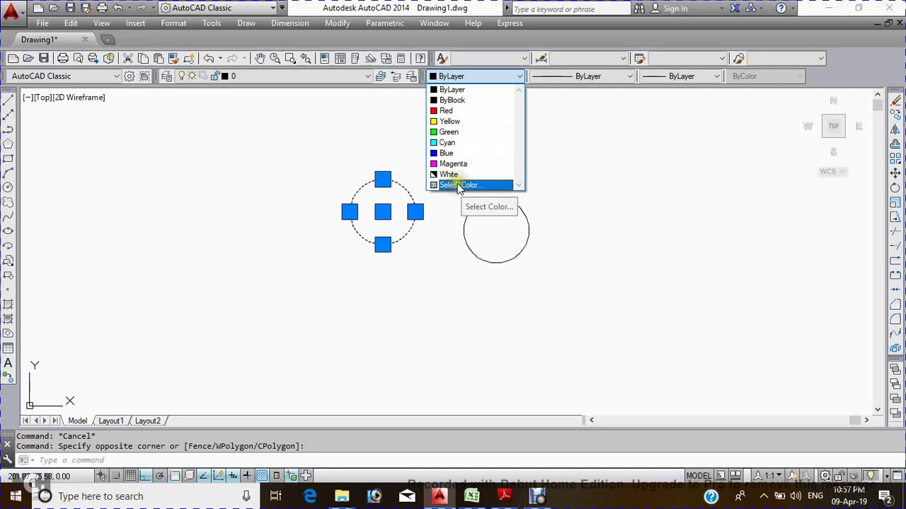
In Select Color, browse True Color and Color Books, then choose index colour 231 pink.
left_click(460, 186)
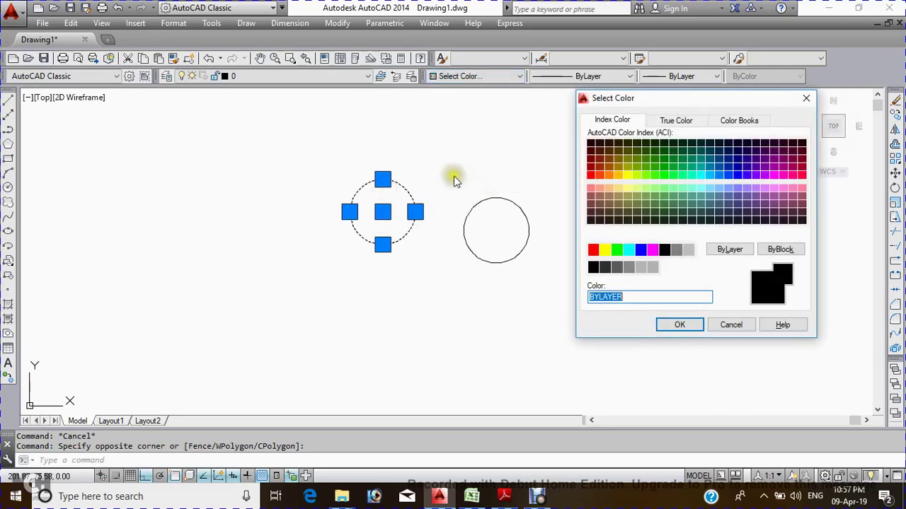
mouse_move(646, 99)
left_mouse_down()
mouse_move(514, 117)
mouse_move(392, 118)
left_mouse_up()
left_click(432, 140)
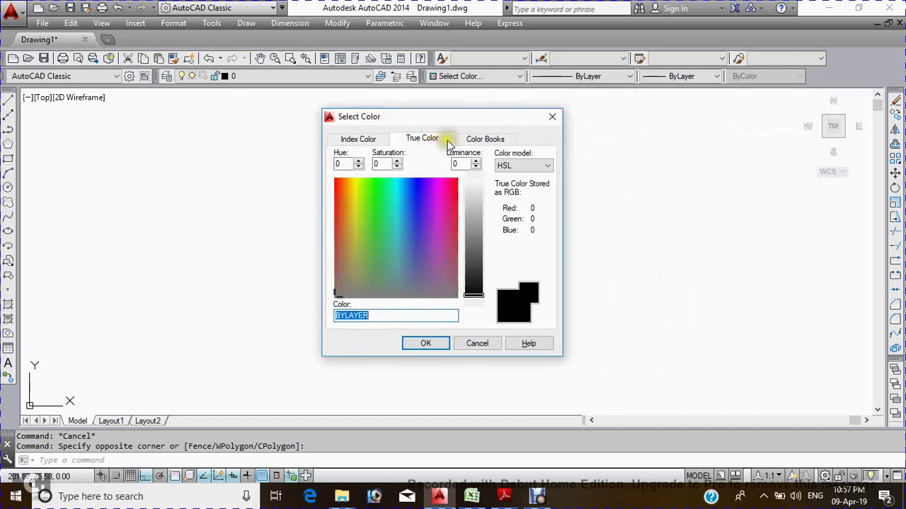
left_click(480, 140)
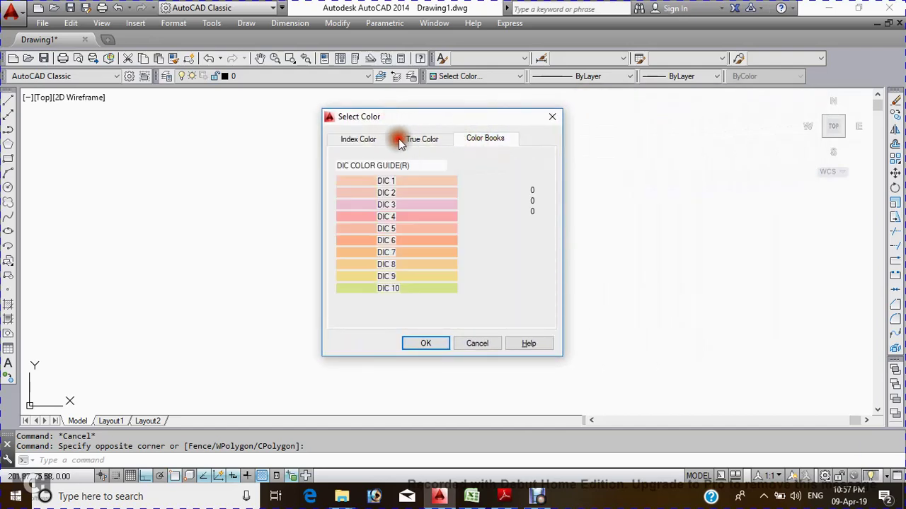
left_click(362, 139)
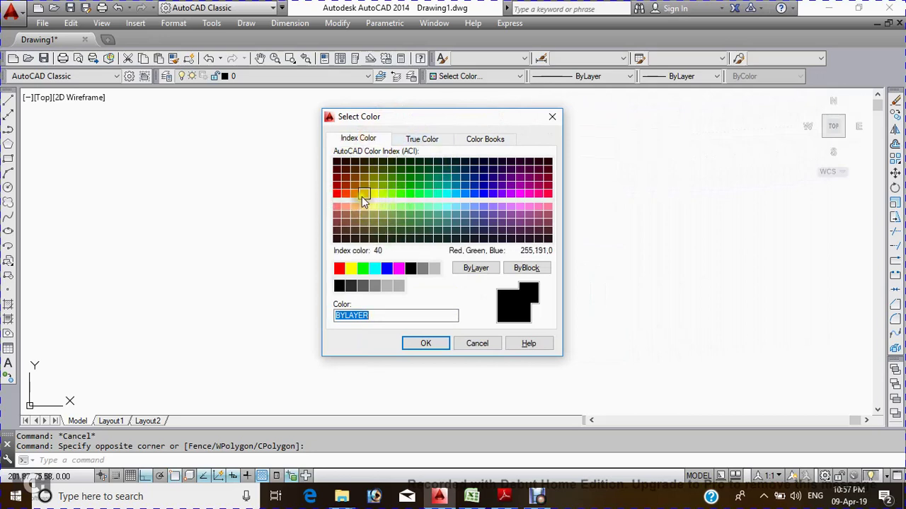
left_click(540, 209)
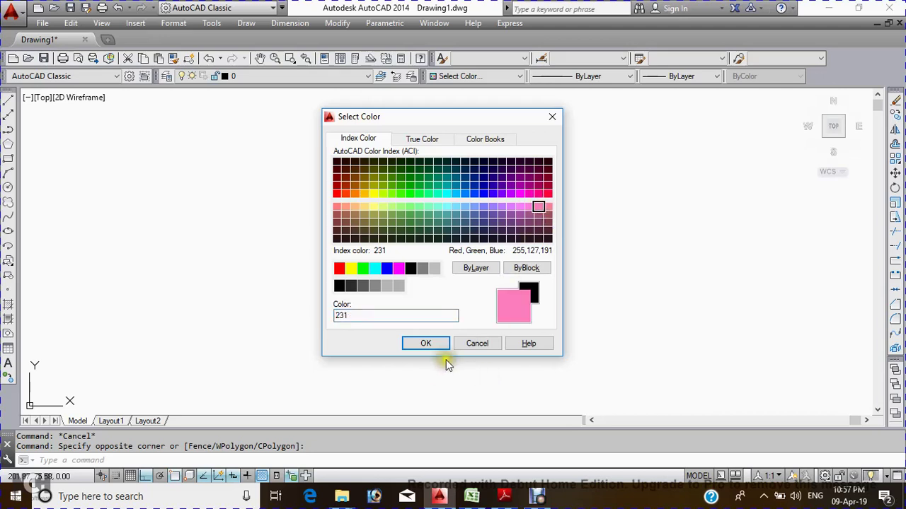
Apply index colour 231 pink to the left circle.
left_click(426, 345)
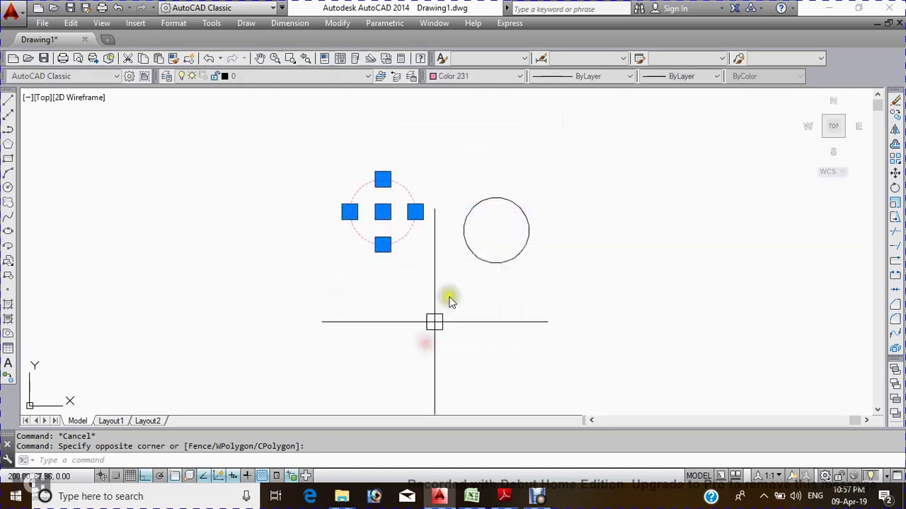
key("Escape")
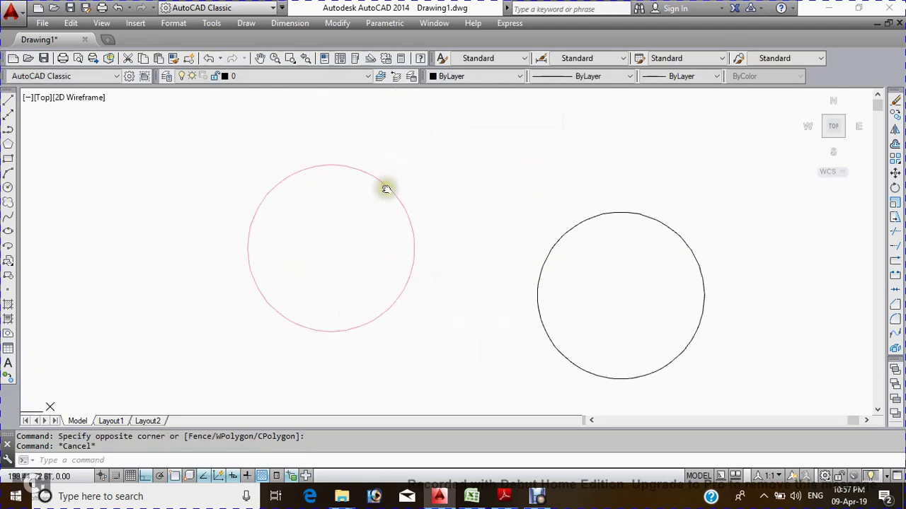
scroll(325, 220, "down", 3)
key("Escape")
Set the black right circle's colour to Yellow from the Color dropdown.
left_click(414, 247)
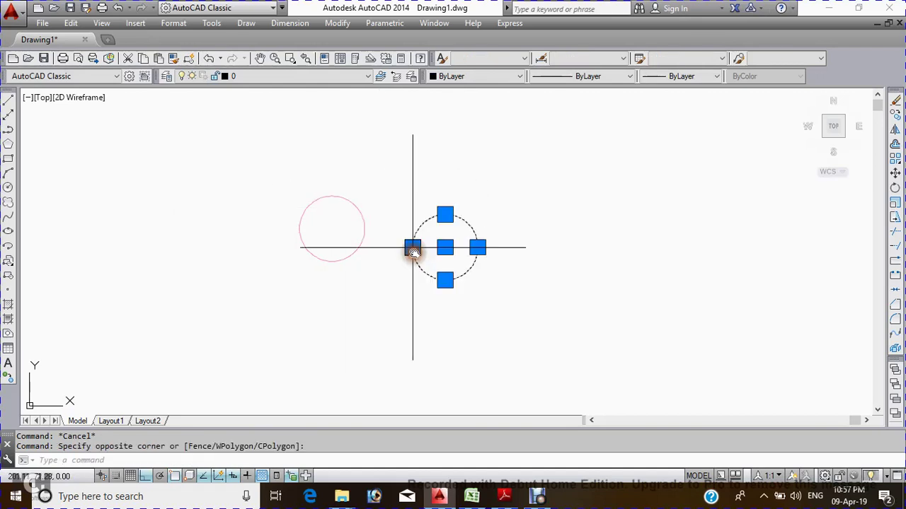
left_click(471, 76)
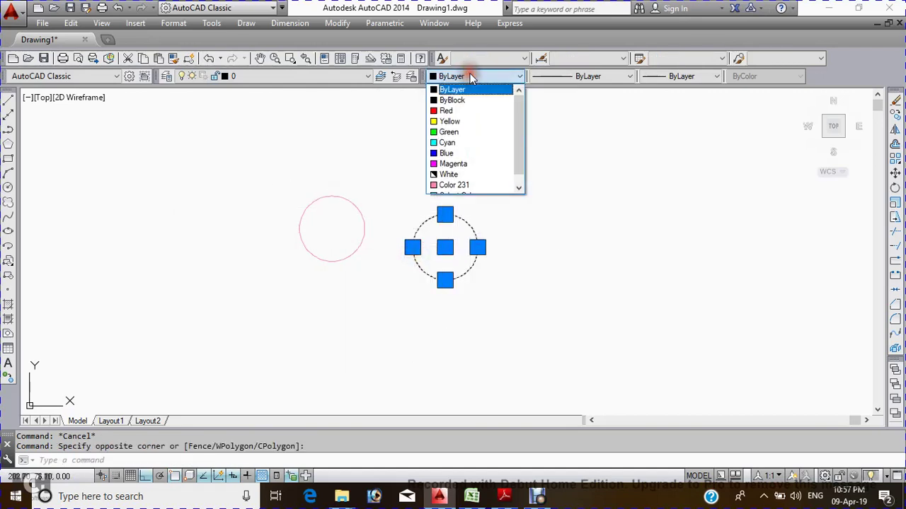
left_click(455, 122)
key("Escape")
scroll(460, 188, "up", 2)
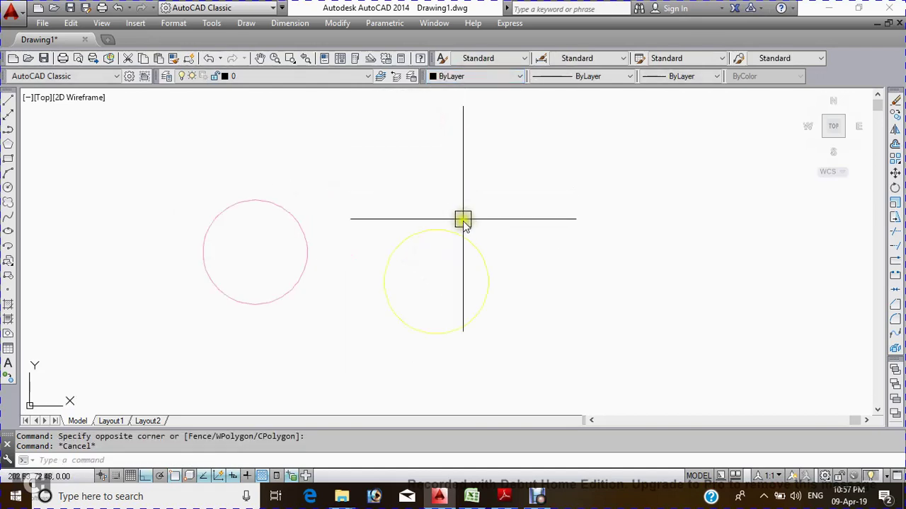
scroll(424, 240, "down", 2)
middle_click_drag(398, 269, 436, 249)
Change the yellow circle's colour to Red and clear the selection.
left_click(485, 203)
left_click(451, 236)
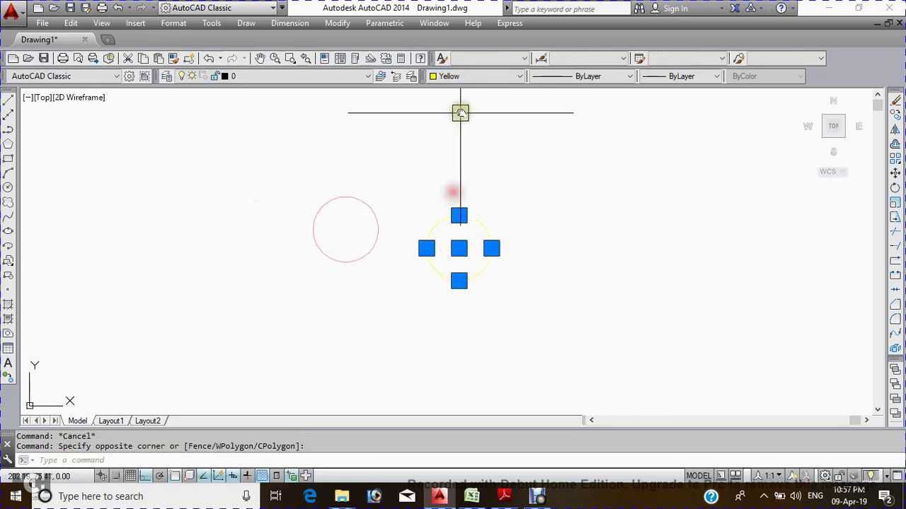
left_click(470, 76)
left_click(447, 99)
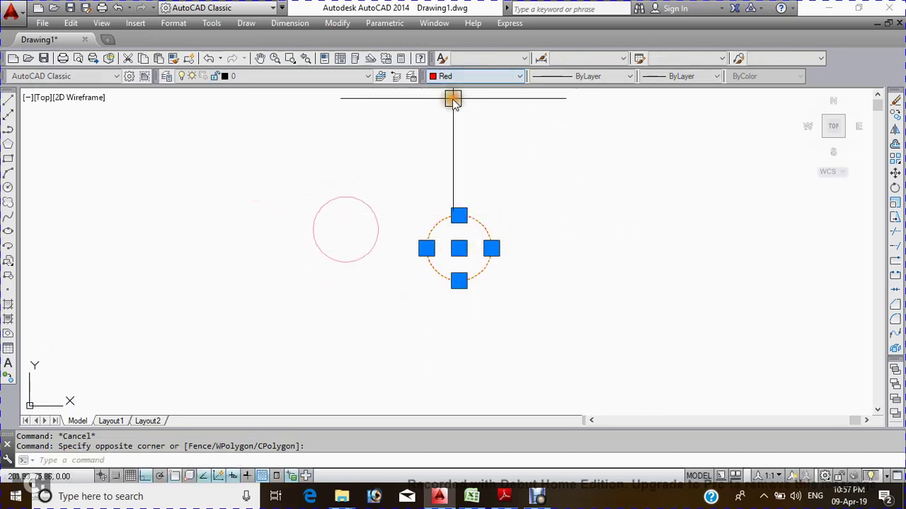
key("Escape")
scroll(417, 265, "down", 4)
scroll(418, 248, "down", 2)
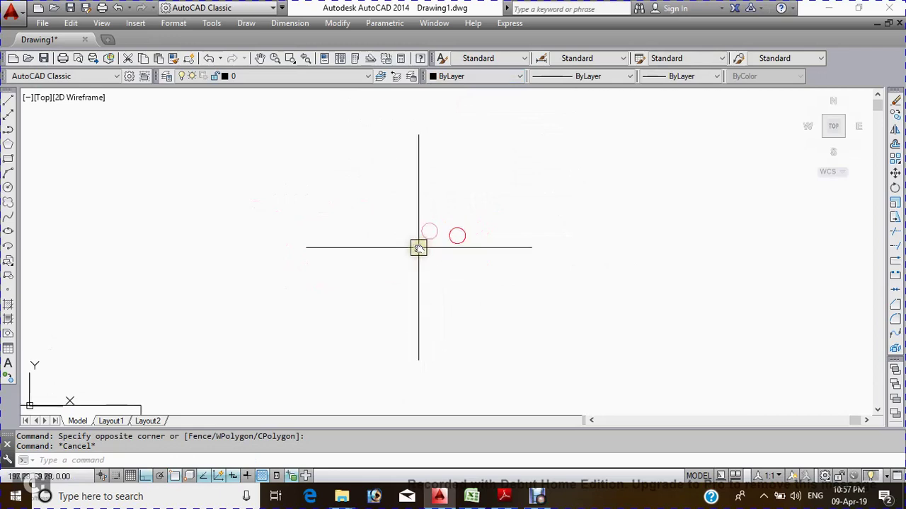
key("Escape")
left_click(483, 191)
key("Escape")
scroll(378, 226, "up", 2)
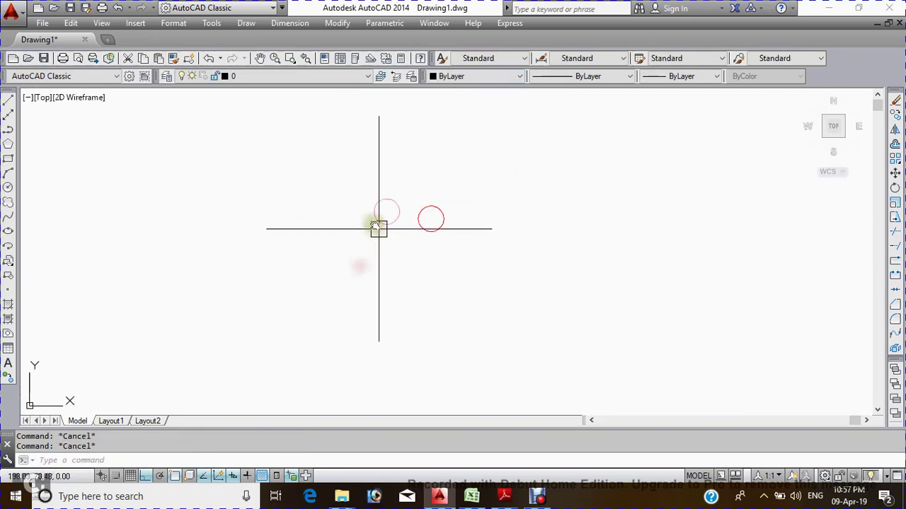
left_click(356, 186)
key("Escape")
scroll(405, 225, "up", 2)
middle_click_drag(405, 225, 373, 243)
Pan the view so empty space opens to the right of the pink and red circles.
key("Escape")
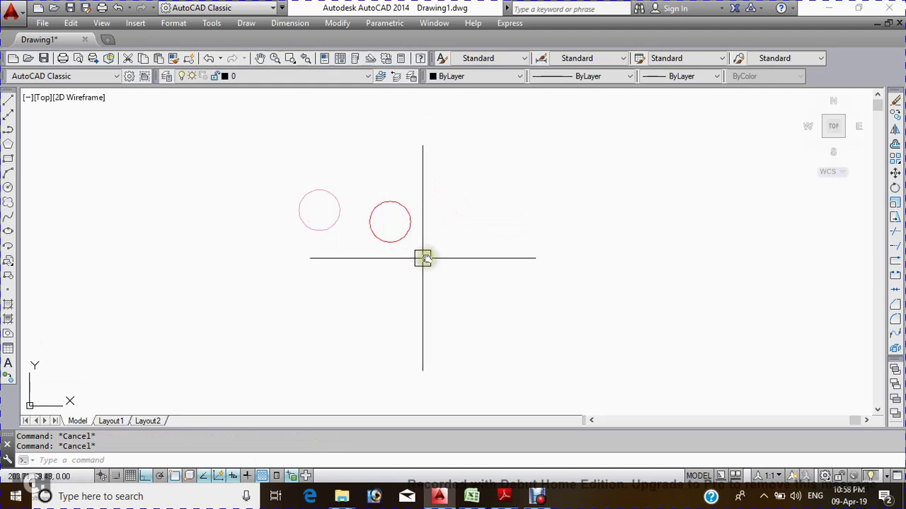
middle_click_drag(446, 235, 399, 252)
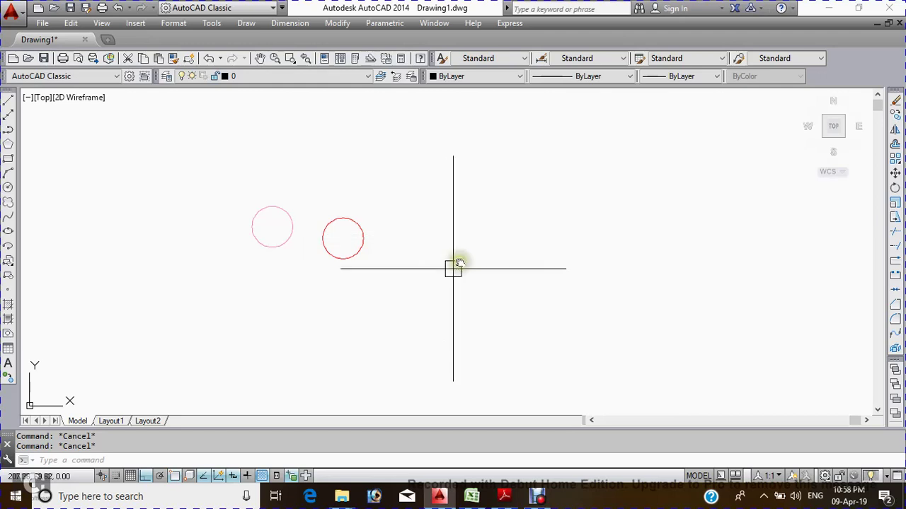
middle_click_drag(443, 234, 379, 242)
type("ARC")
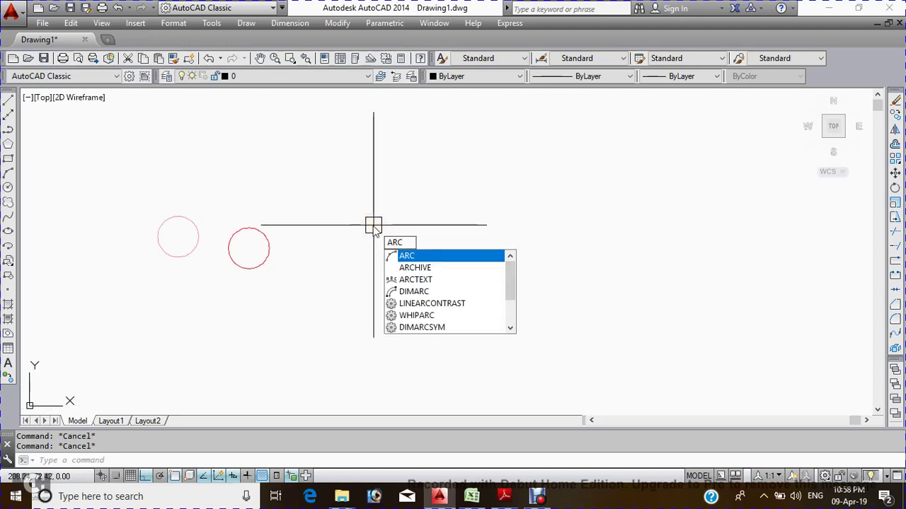
Draw an upward-curving three-point arc beside the red circle with Ortho turned off.
key("Return")
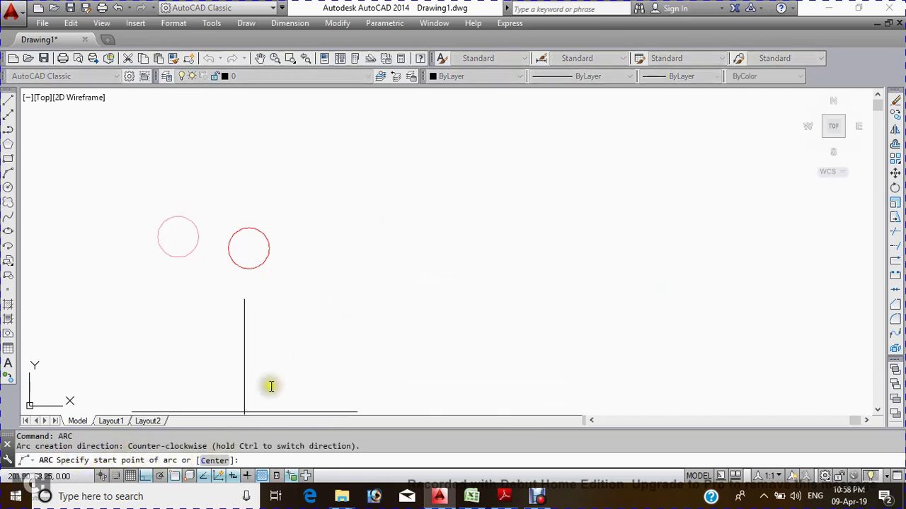
left_click(336, 254)
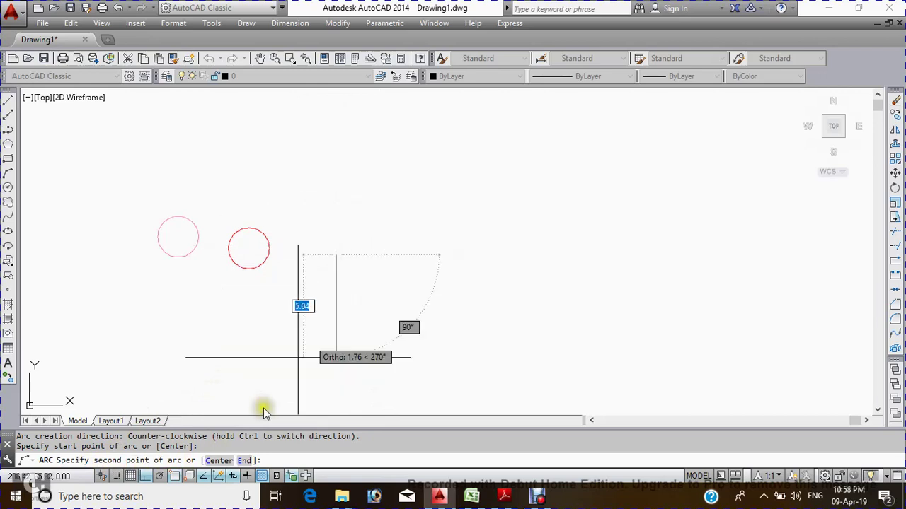
left_click(147, 476)
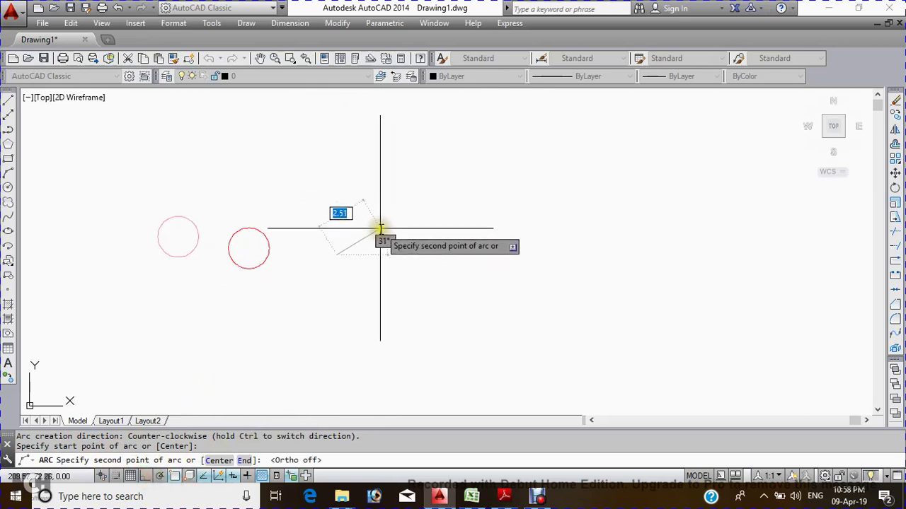
left_click(380, 228)
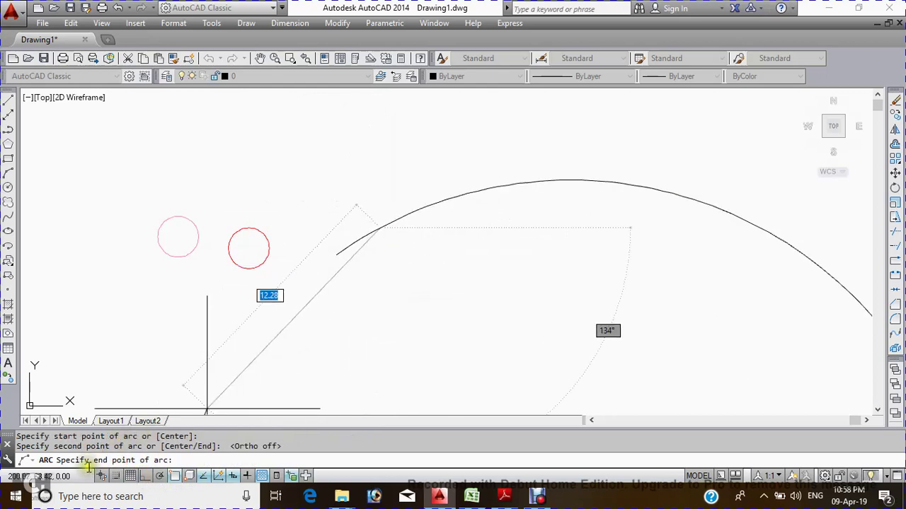
left_click(408, 253)
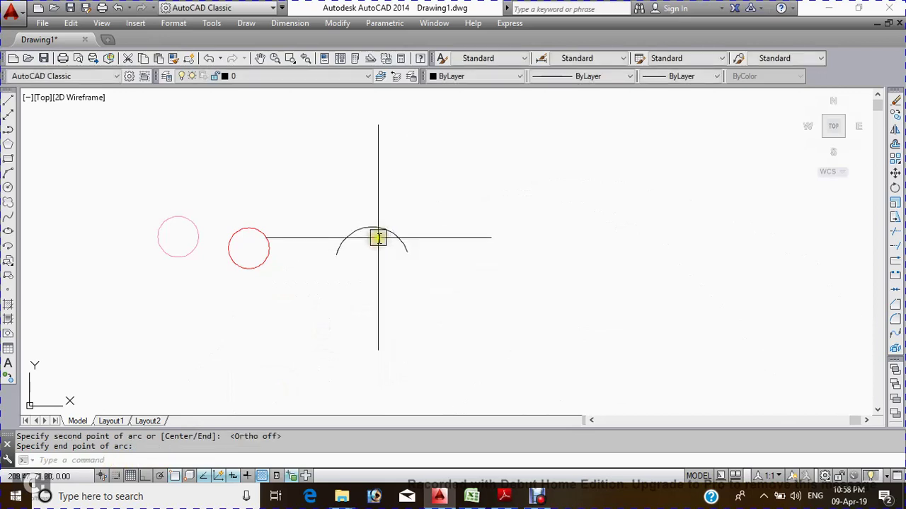
left_click(414, 196)
left_click(359, 239)
key("Escape")
scroll(367, 229, "up", 3)
Select and deselect the existing arc, then pan to make room to its right.
left_click(301, 164)
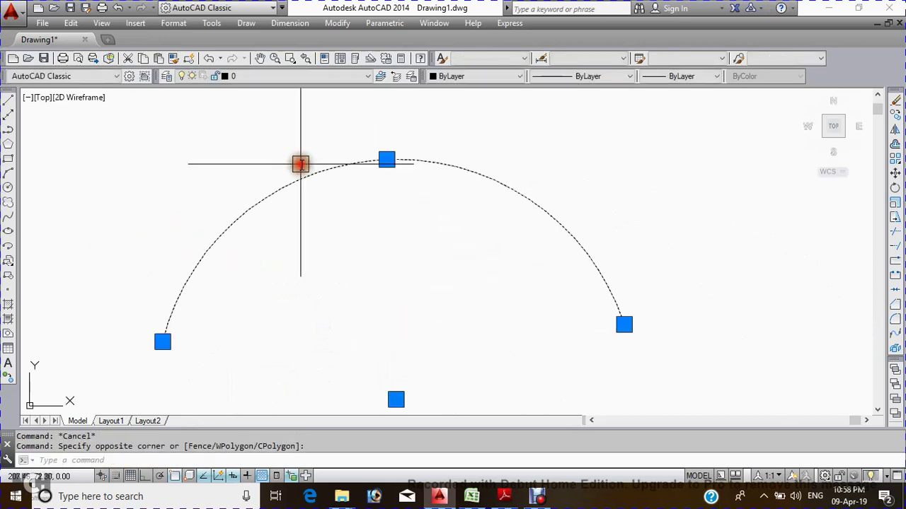
key("Escape")
scroll(337, 199, "down", 3)
scroll(368, 186, "down", 2)
left_click(364, 199)
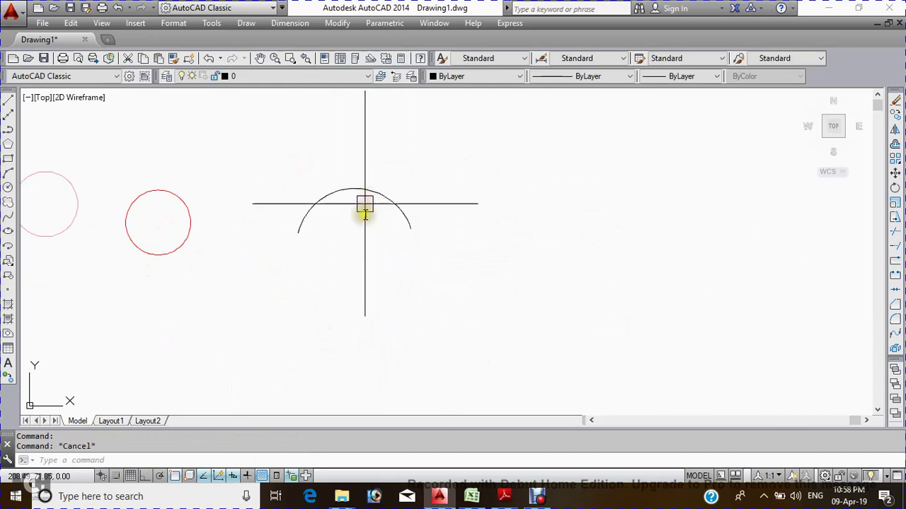
left_click(344, 227)
left_click(410, 185)
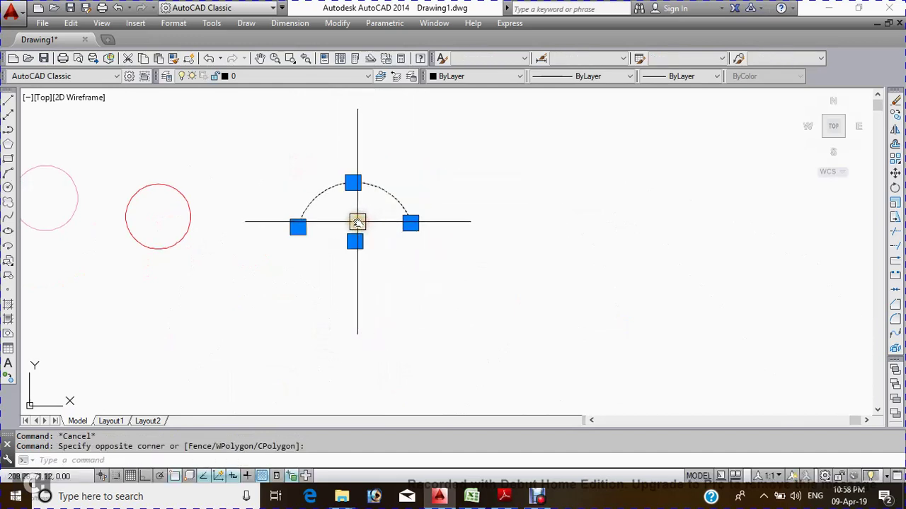
key("Escape")
scroll(357, 222, "down", 2)
middle_click_drag(407, 230, 336, 243)
Draw a tall rectangle to the right of the arc.
type("c")
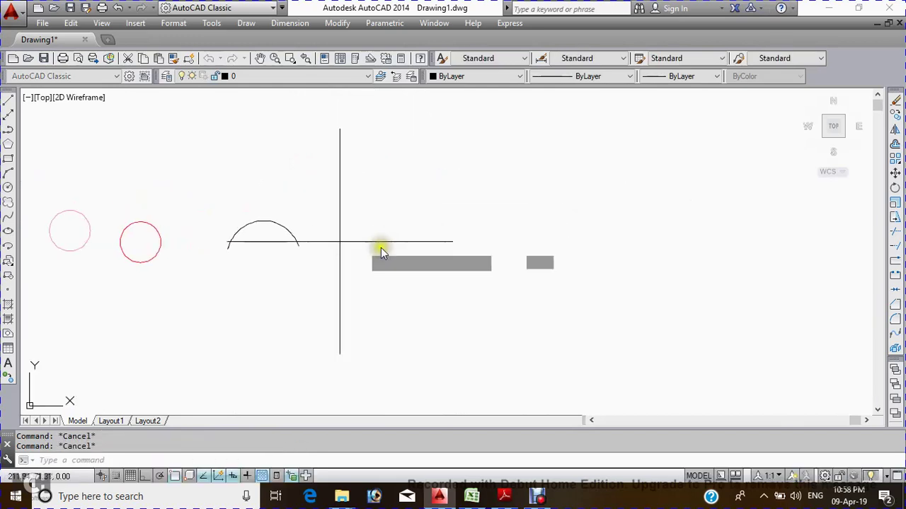
key("Return")
left_click(380, 215)
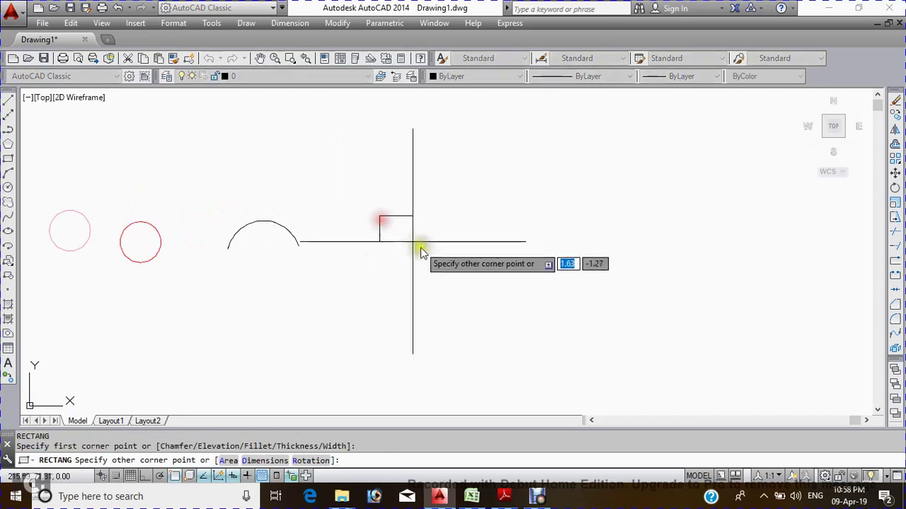
left_click(441, 307)
key("Escape")
key("Escape")
scroll(416, 222, "up", 2)
Cap the rectangle with a 3-point arc from its top-left corner to its top-right corner.
type("a")
key("Return")
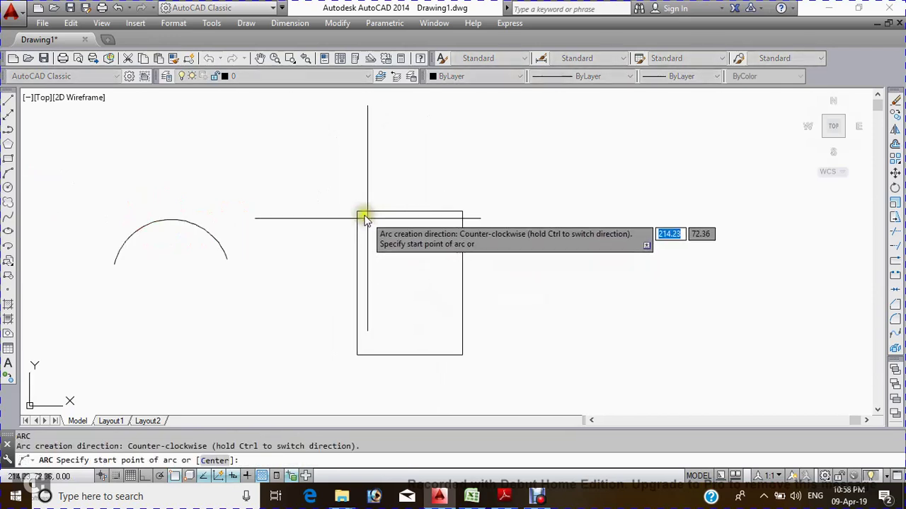
left_click(357, 211)
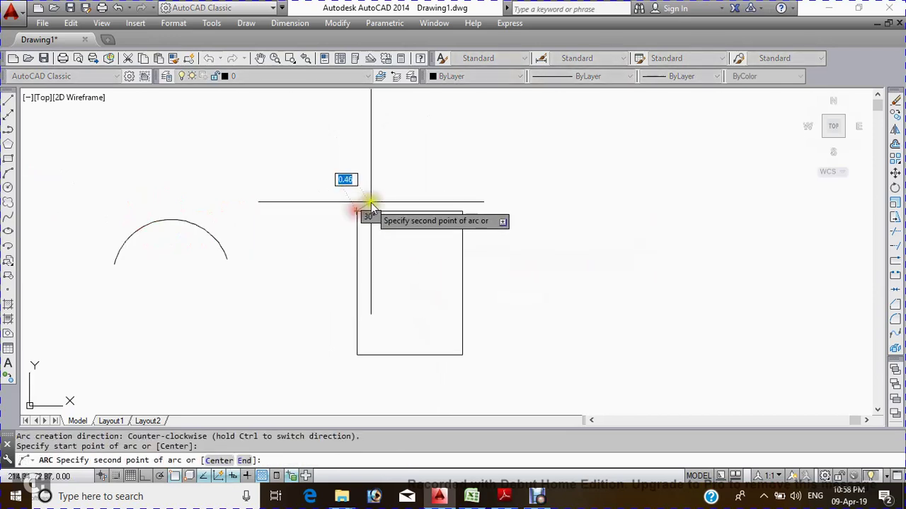
left_click(404, 188)
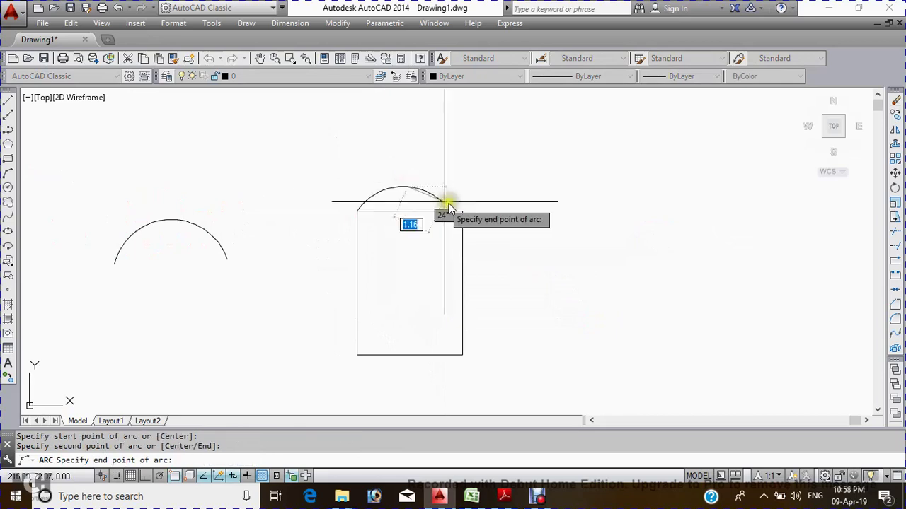
left_click(462, 211)
Draw a circle centred on the rectangle's bottom-edge midpoint with radius reaching its side edge.
key("Escape")
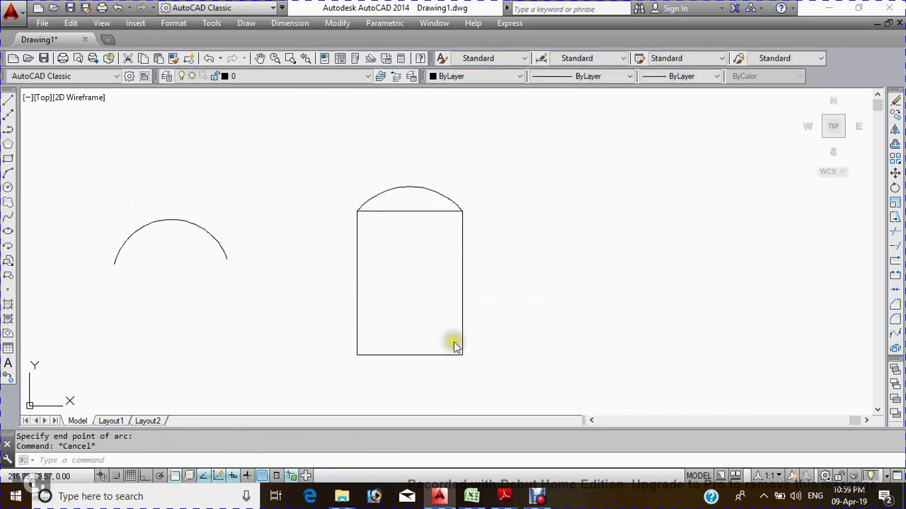
key("Escape")
middle_click_drag(453, 340, 443, 269)
type("c")
key("Return")
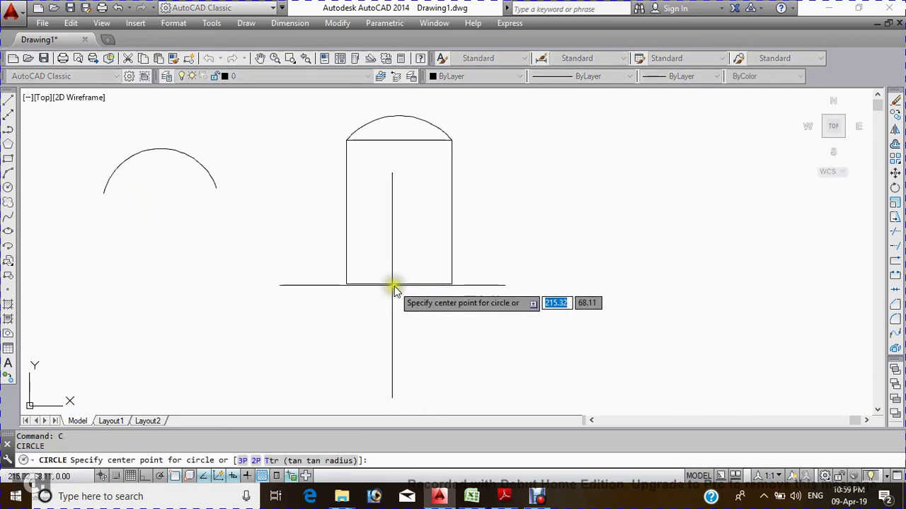
left_click(398, 284)
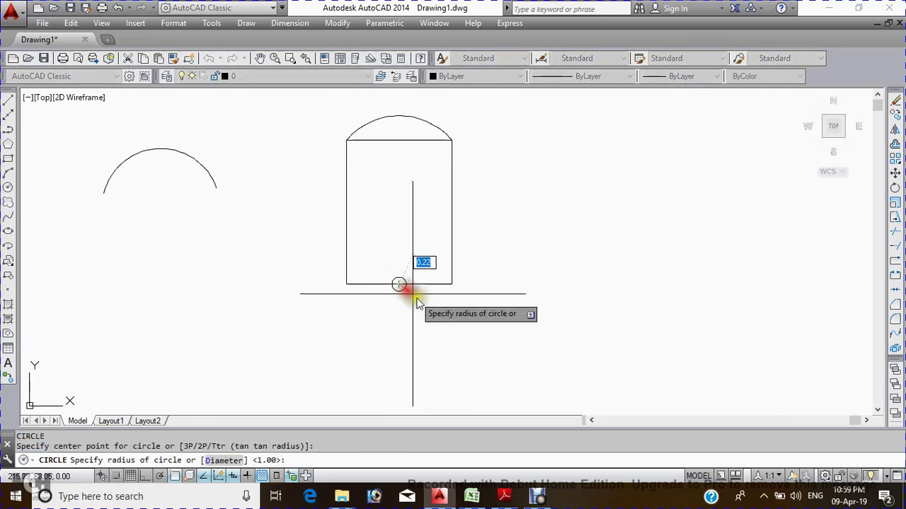
left_click(451, 286)
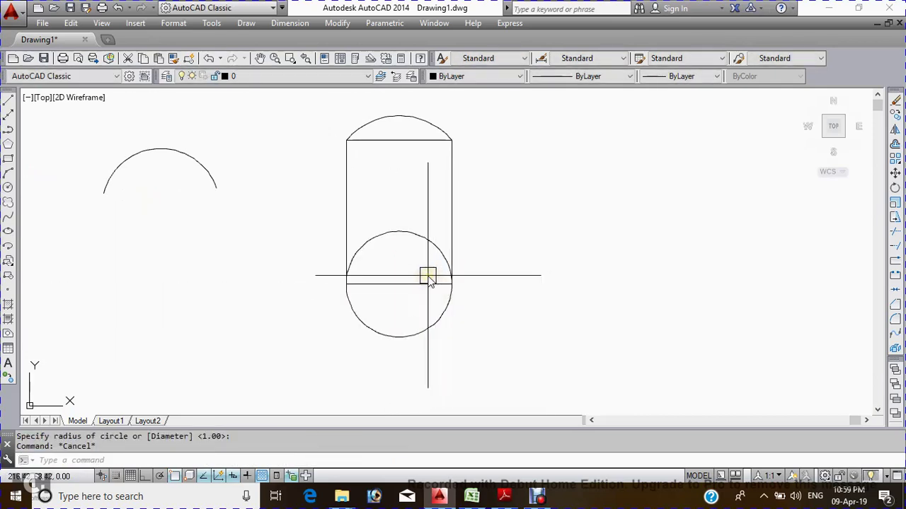
scroll(366, 224, "down", 2)
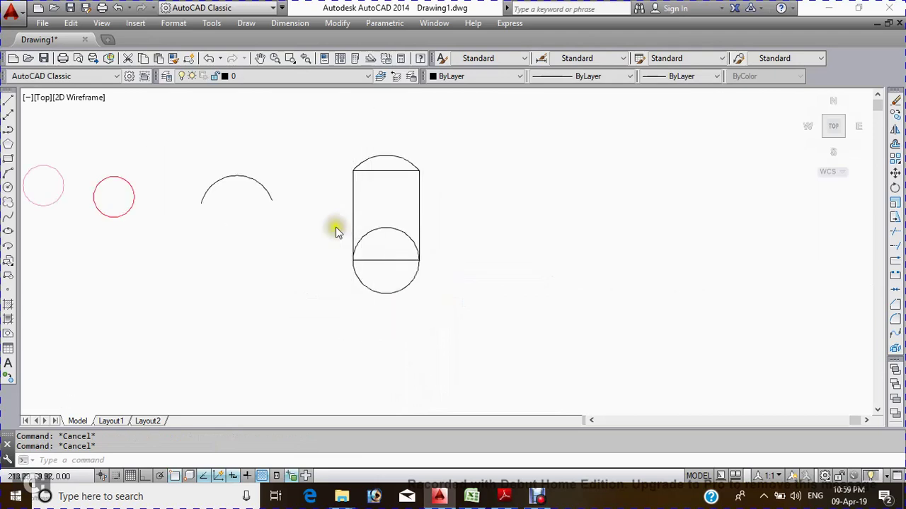
scroll(335, 225, "down", 2)
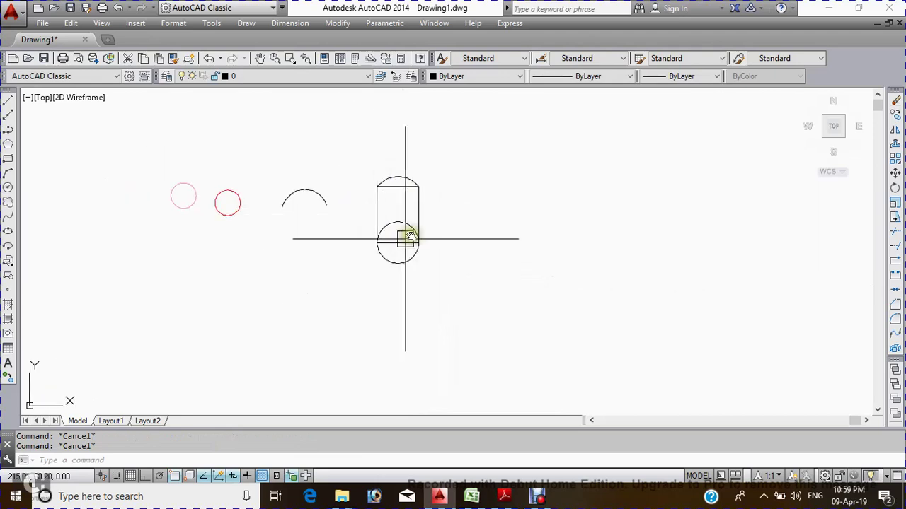
mouse_move(416, 258)
middle_mouse_down()
mouse_move(325, 232)
mouse_move(363, 219)
mouse_move(324, 172)
middle_mouse_up()
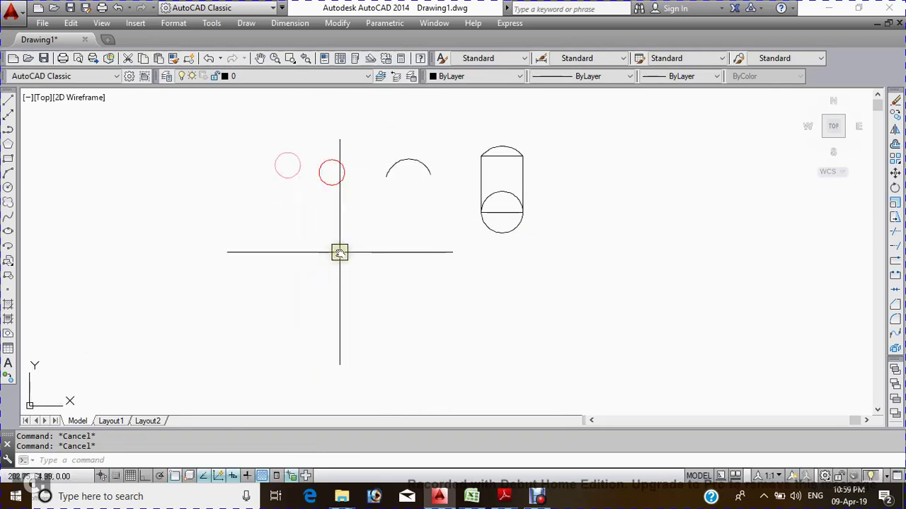
type("arc")
key("Return")
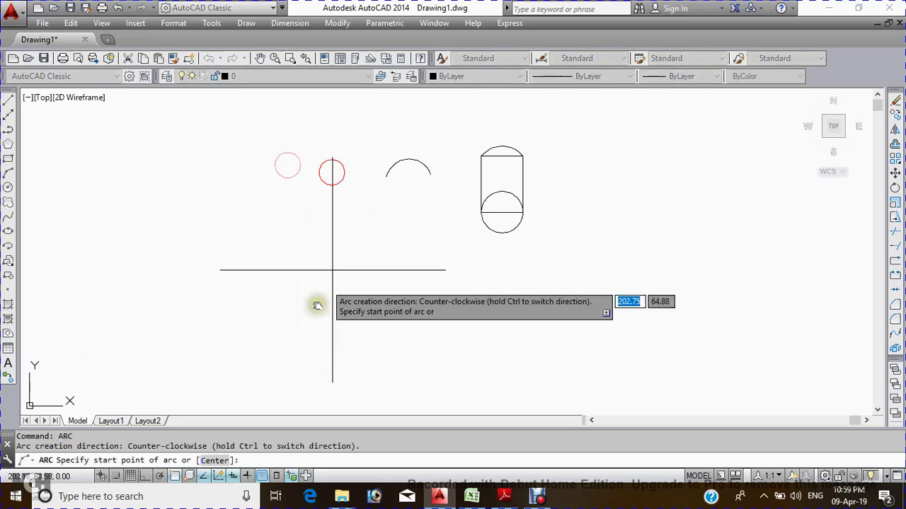
Draw an arc using the centre, start and end point method below the shapes.
left_click(206, 461)
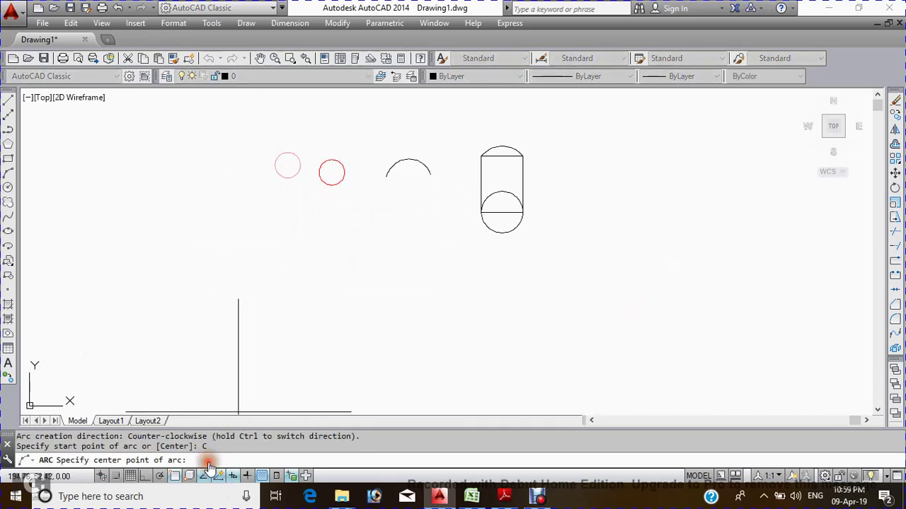
left_click(354, 296)
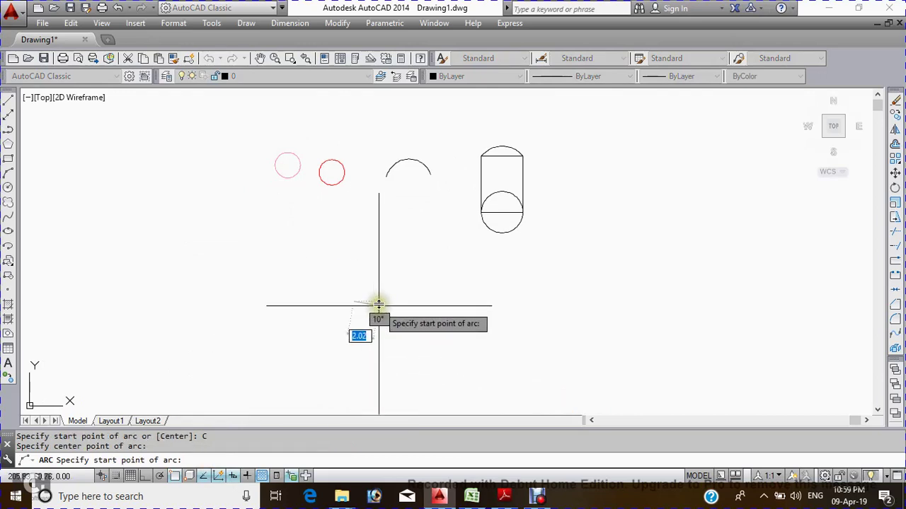
scroll(367, 298, "up", 4)
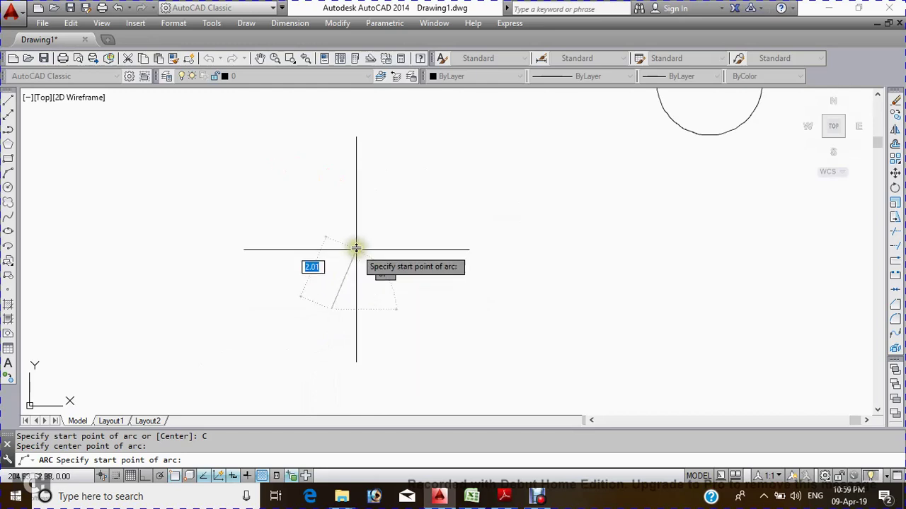
left_click(339, 251)
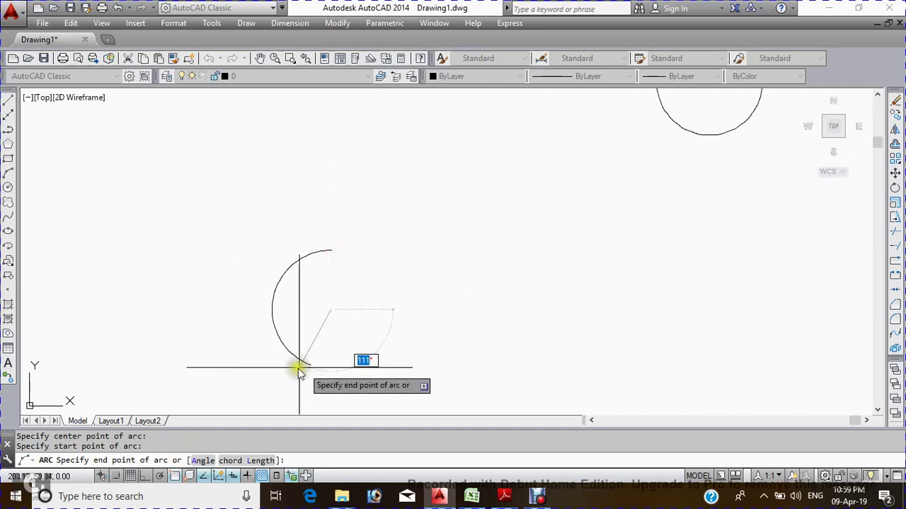
left_click(242, 295)
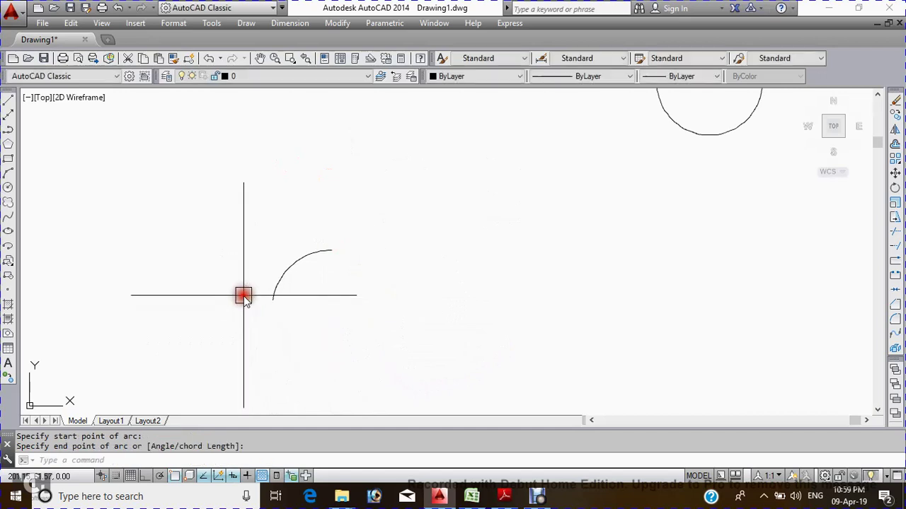
Erase the stray arc and pan back to the circles and capped rectangle.
scroll(277, 279, "up", 2)
left_click(289, 293)
key("Delete")
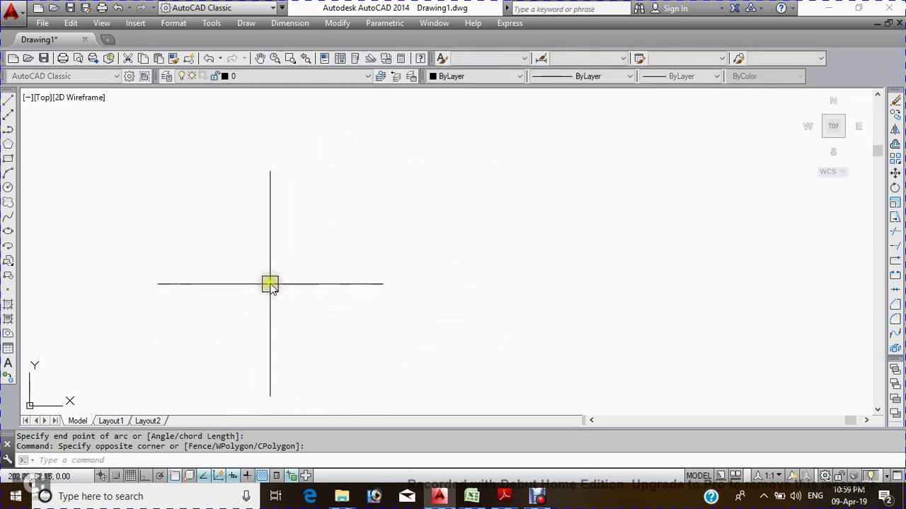
middle_click_drag(269, 281, 314, 297)
scroll(314, 297, "down", 2)
key("Escape")
key("Escape")
mouse_move(338, 236)
middle_mouse_down()
mouse_move(312, 212)
mouse_move(318, 233)
middle_mouse_up()
type("c")
key("Return")
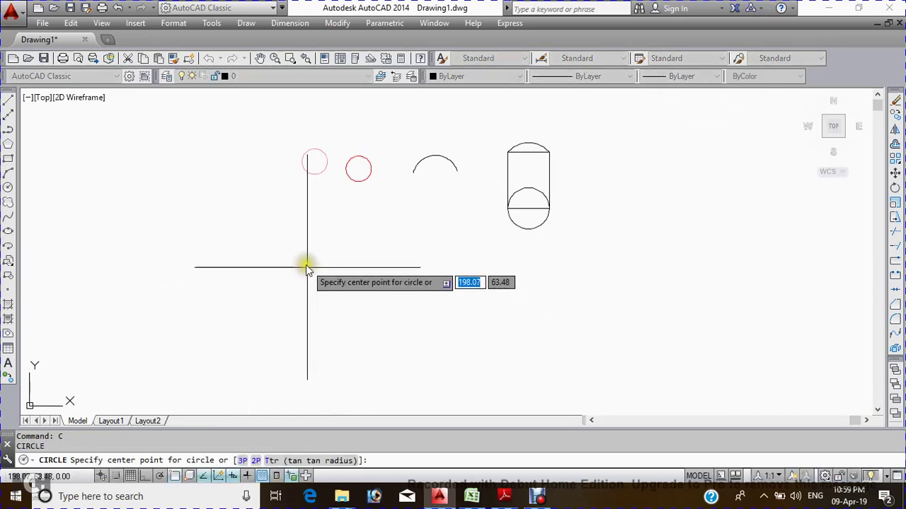
Abandon the centre-radius circle and draw a 3P circle below the small red circles.
left_click(290, 273)
key("Escape")
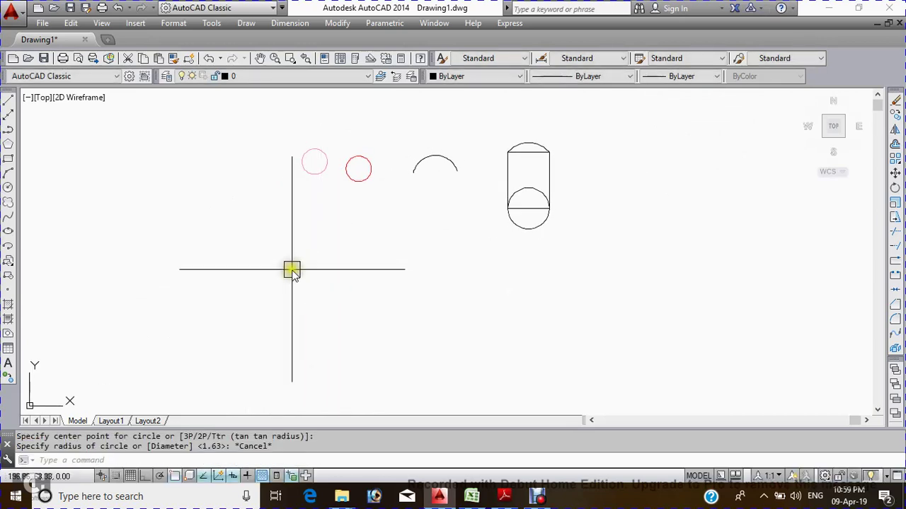
type("c")
key("Return")
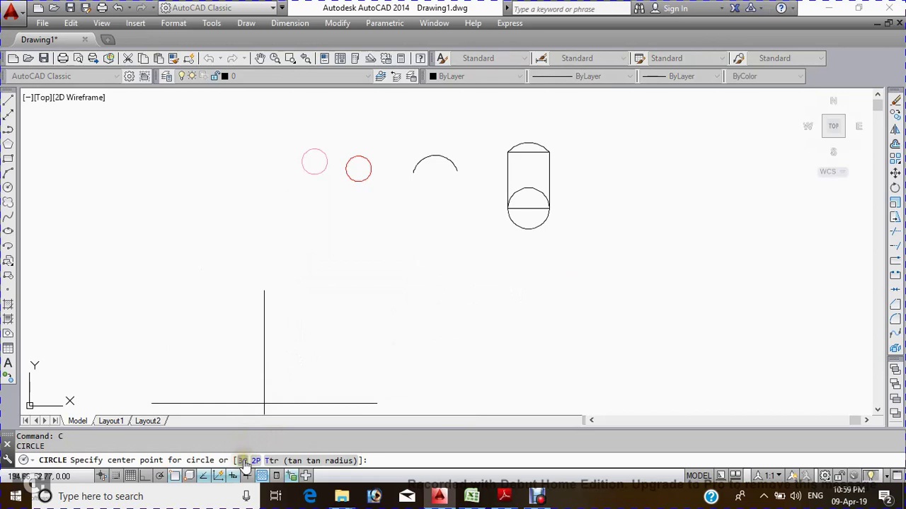
left_click(241, 460)
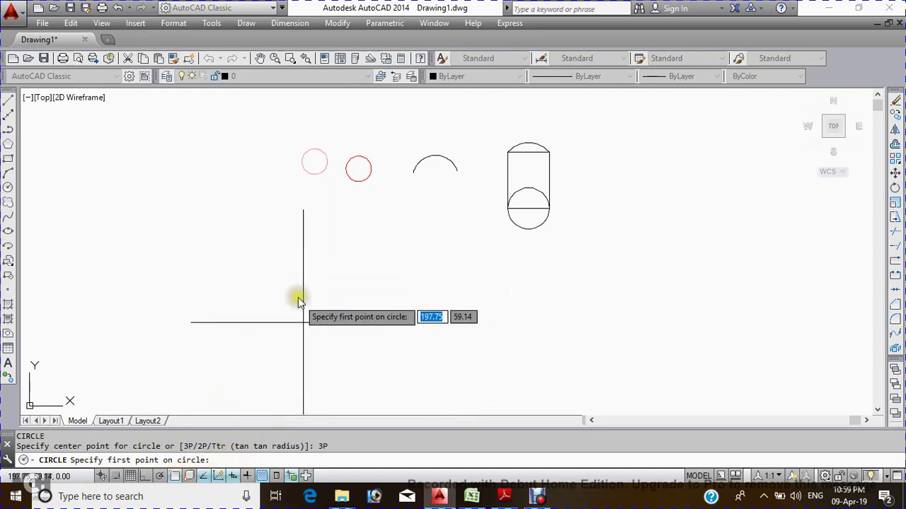
left_click(293, 276)
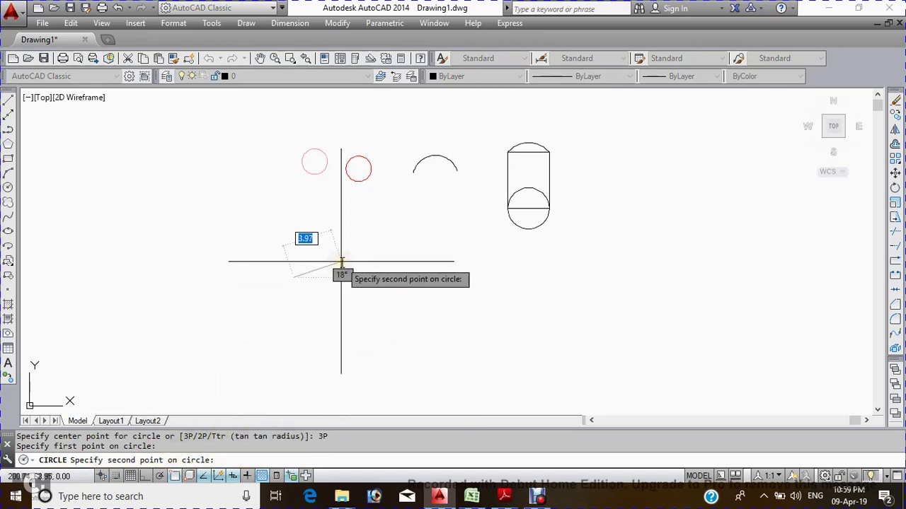
left_click(373, 301)
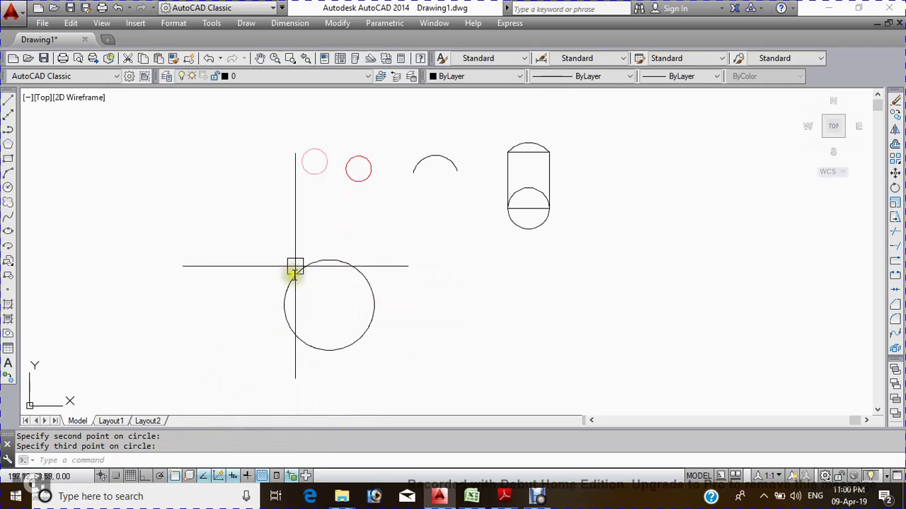
middle_click_drag(318, 300, 253, 286)
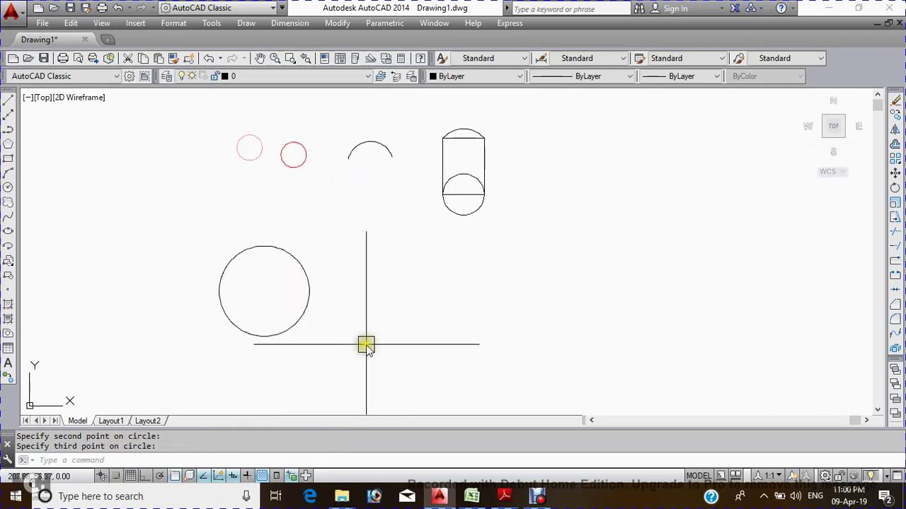
type("C")
key("Return")
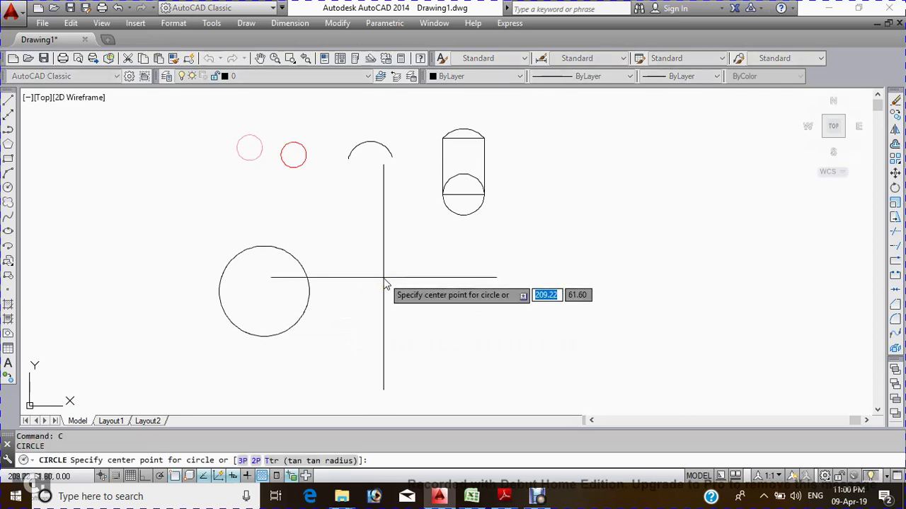
Cancel a first 2P circle attempt and draw a horizontal line beside the three-point circle.
left_click(253, 461)
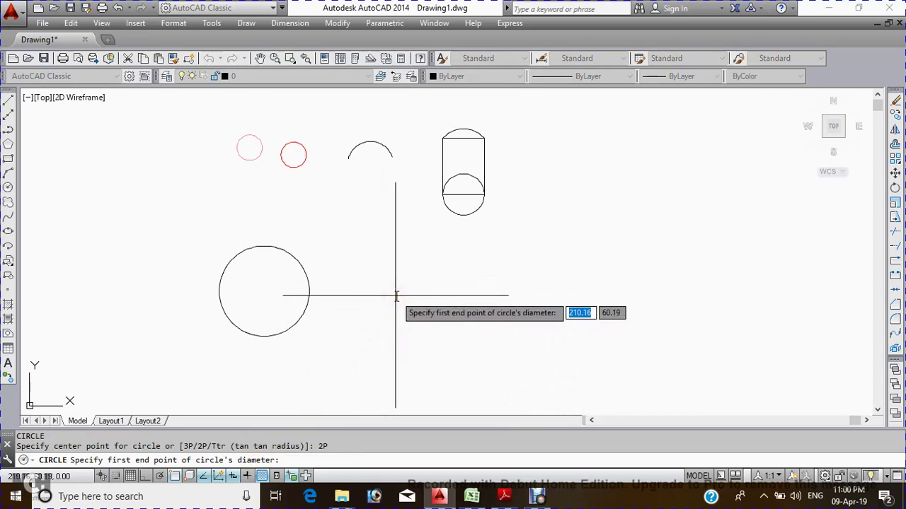
middle_click_drag(396, 293, 386, 272)
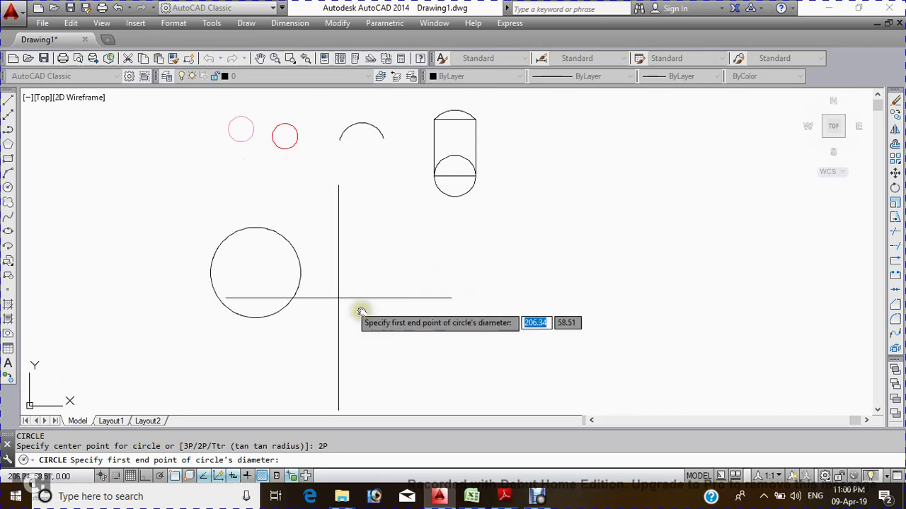
left_click(377, 278)
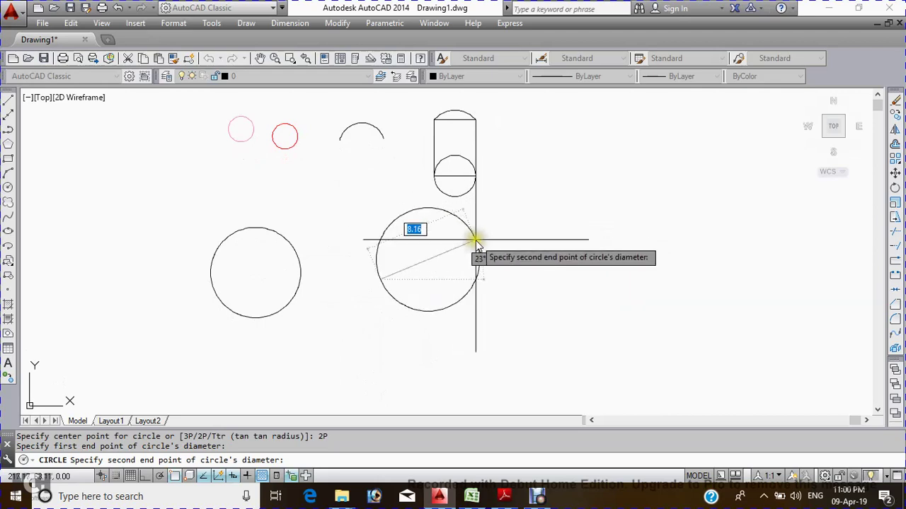
key("Escape")
key("Escape")
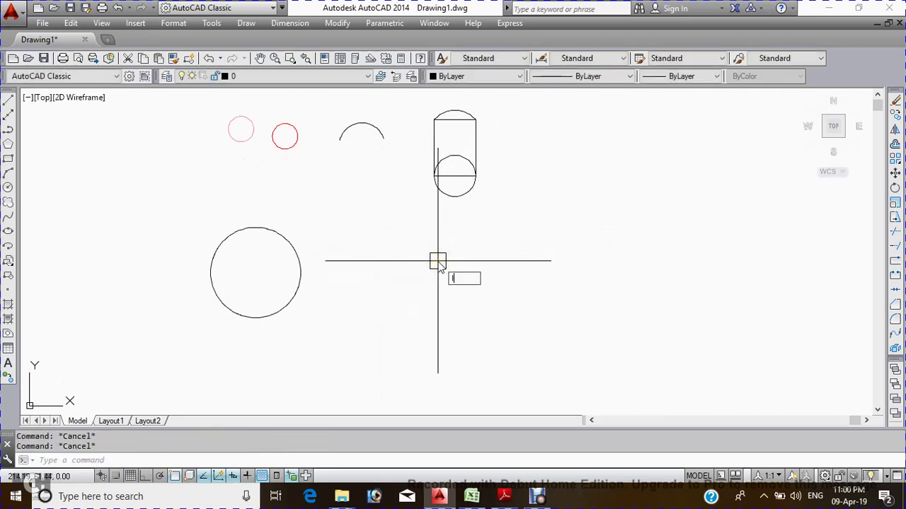
key("Return")
left_click(404, 280)
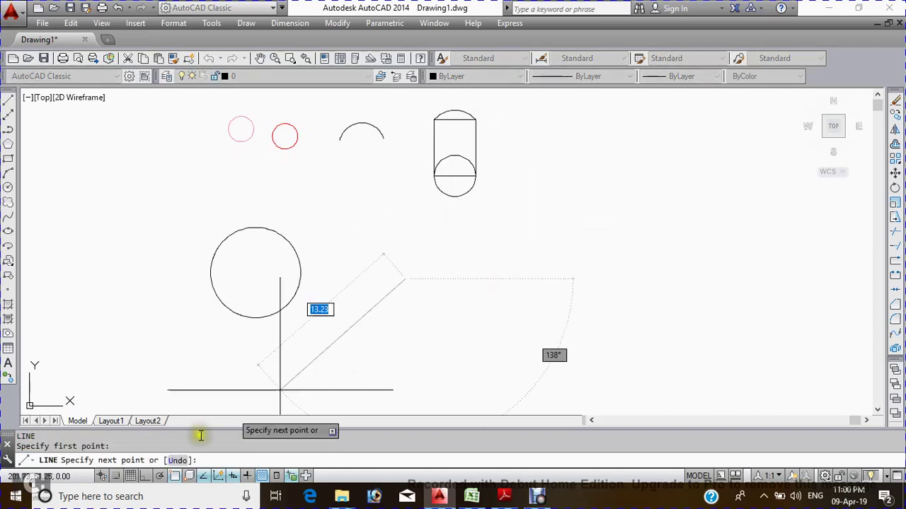
left_click(147, 476)
scroll(462, 291, "up", 2)
key("Escape")
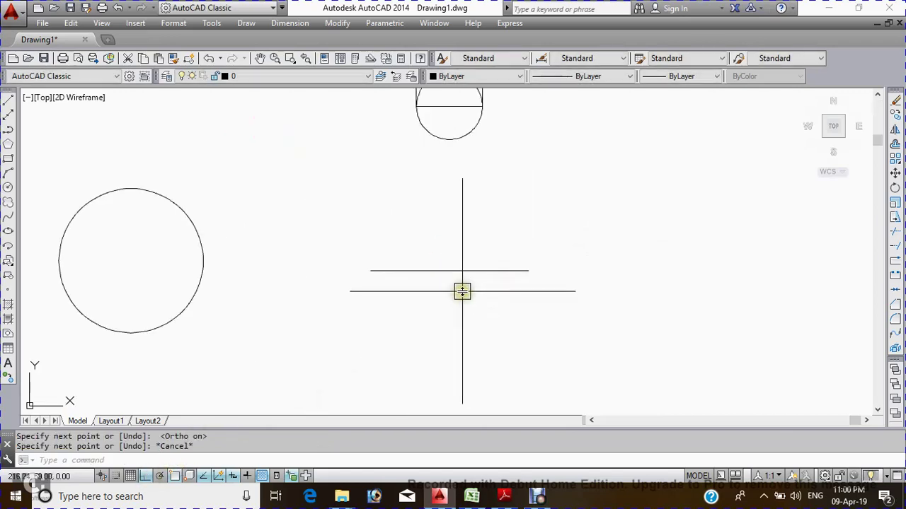
middle_click_drag(462, 291, 420, 290)
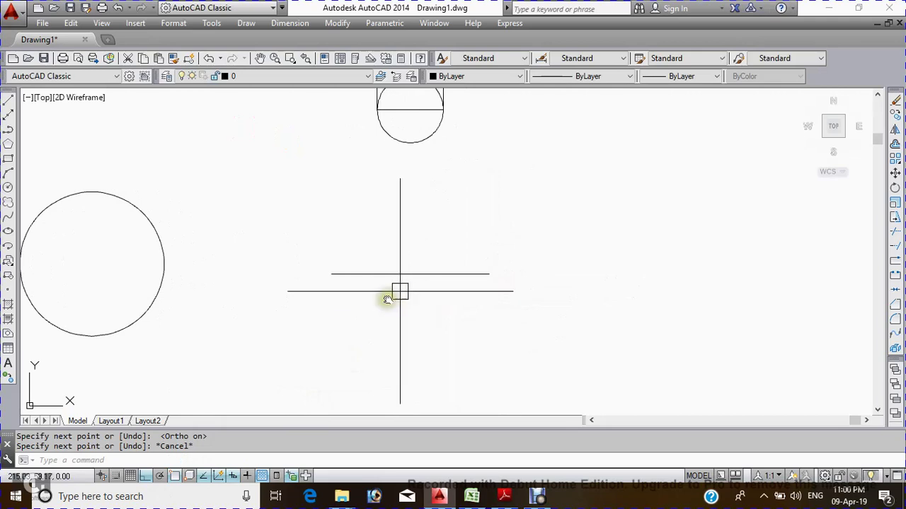
Draw a 2P circle whose diameter runs between the line's left and right endpoints.
type("c")
key("Return")
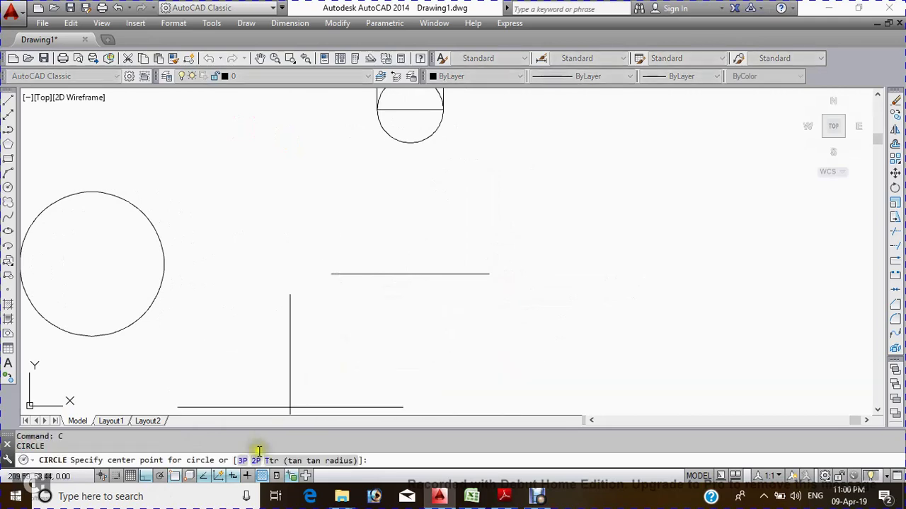
left_click(256, 460)
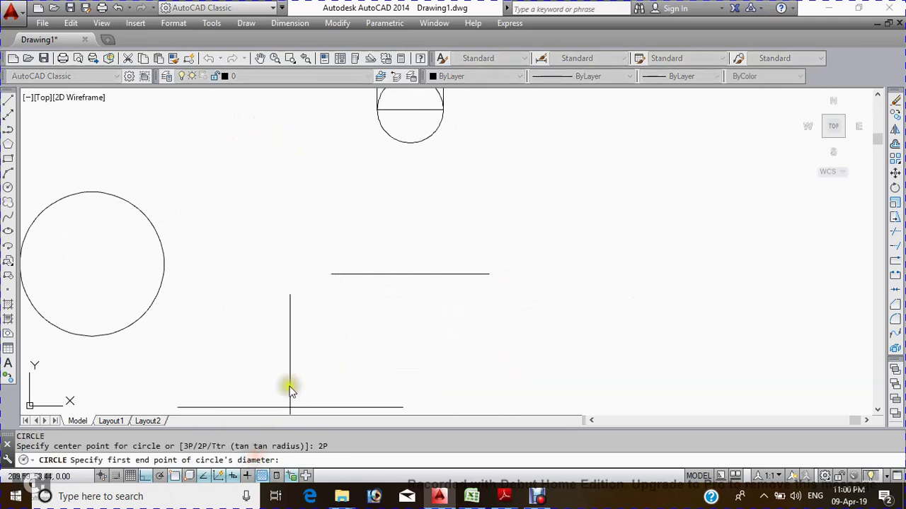
left_click(331, 274)
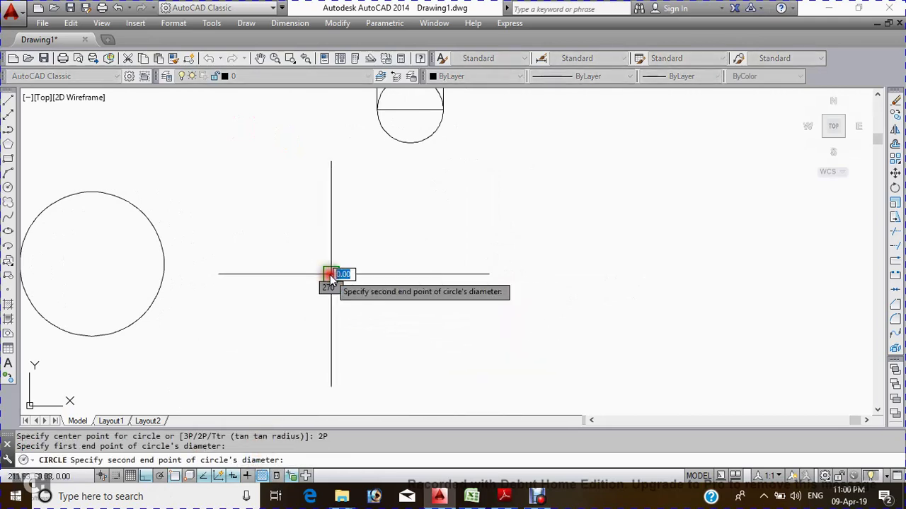
left_click(488, 275)
scroll(424, 269, "down", 3)
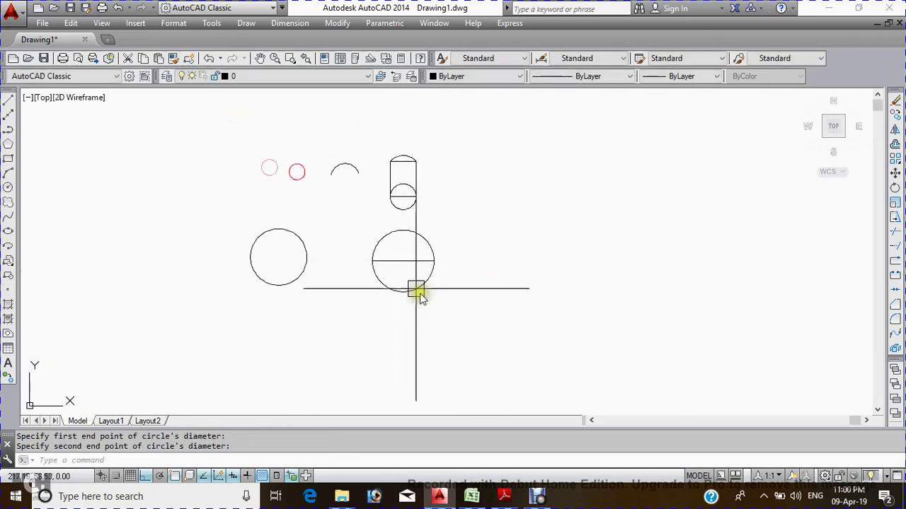
scroll(389, 283, "down", 1)
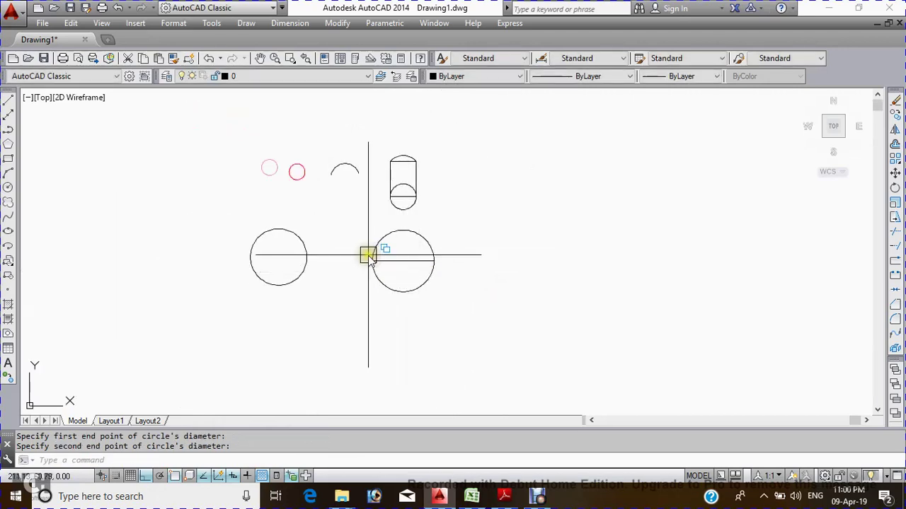
scroll(354, 276, "down", 2)
middle_click_drag(341, 293, 399, 255)
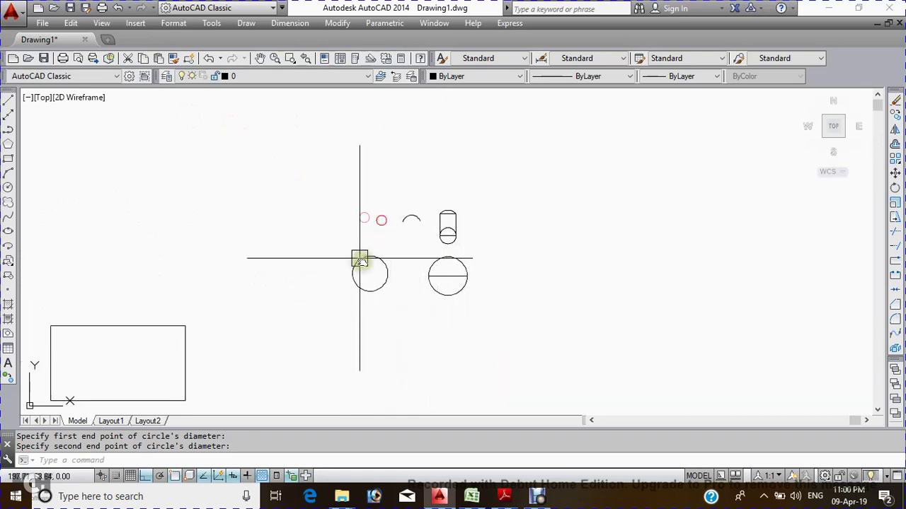
middle_click_drag(339, 235, 349, 254)
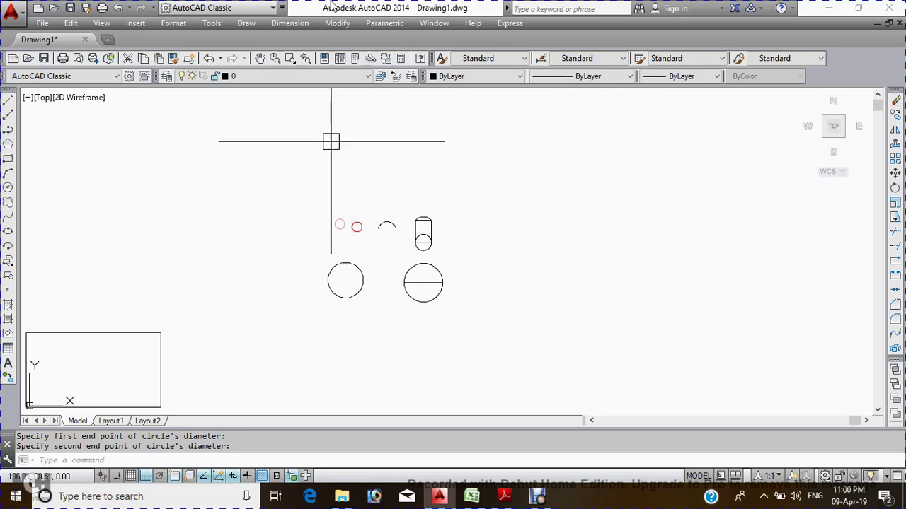
left_click(272, 82)
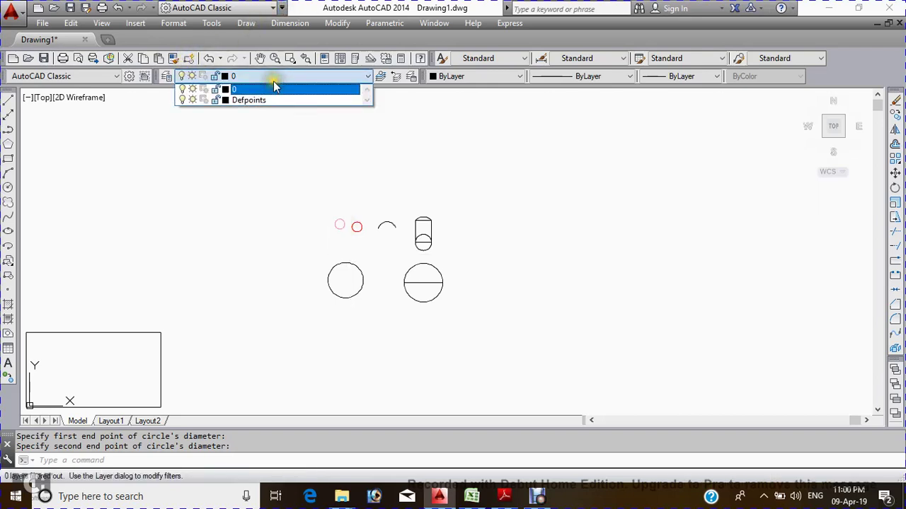
left_click(284, 75)
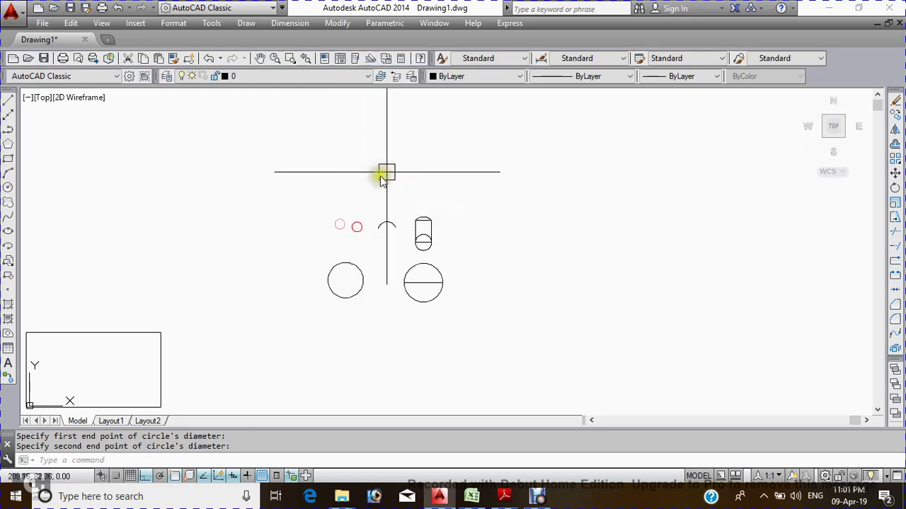
middle_click_drag(380, 179, 350, 112)
key("Escape")
middle_click_drag(330, 178, 361, 214)
key("Escape")
scroll(344, 187, "up", 4)
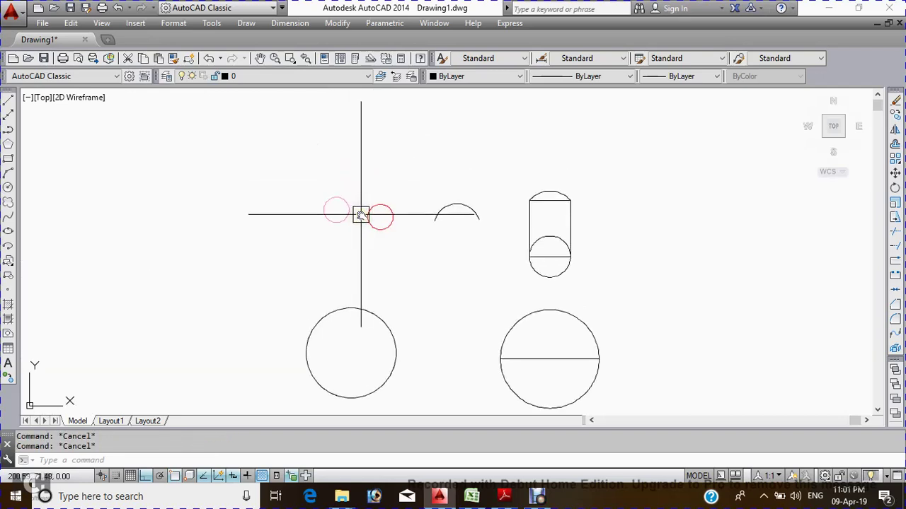